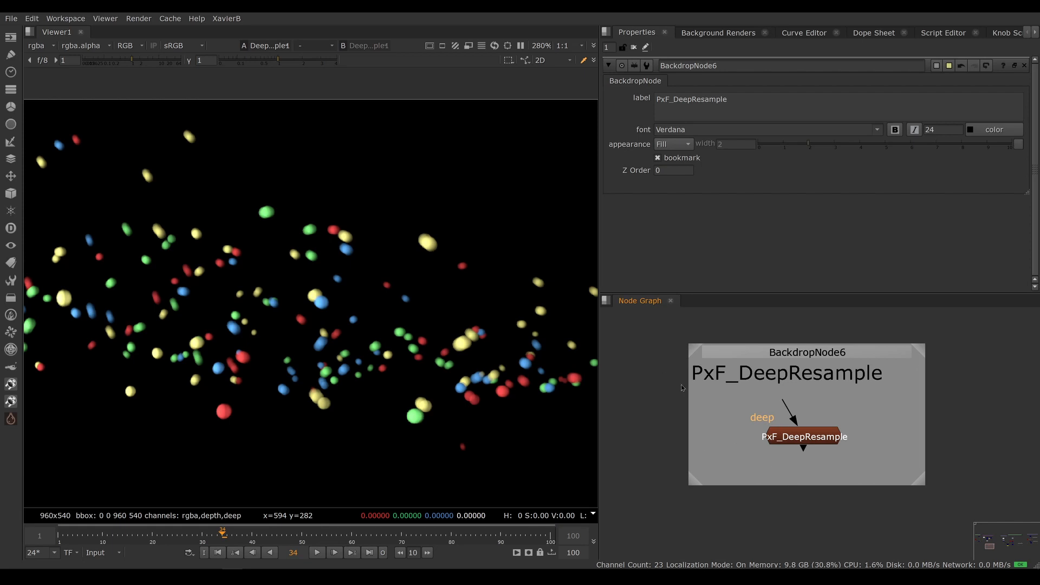
{"action": "left_click_drag", "start_coordinate": [668, 349], "coordinate": [911, 403]}
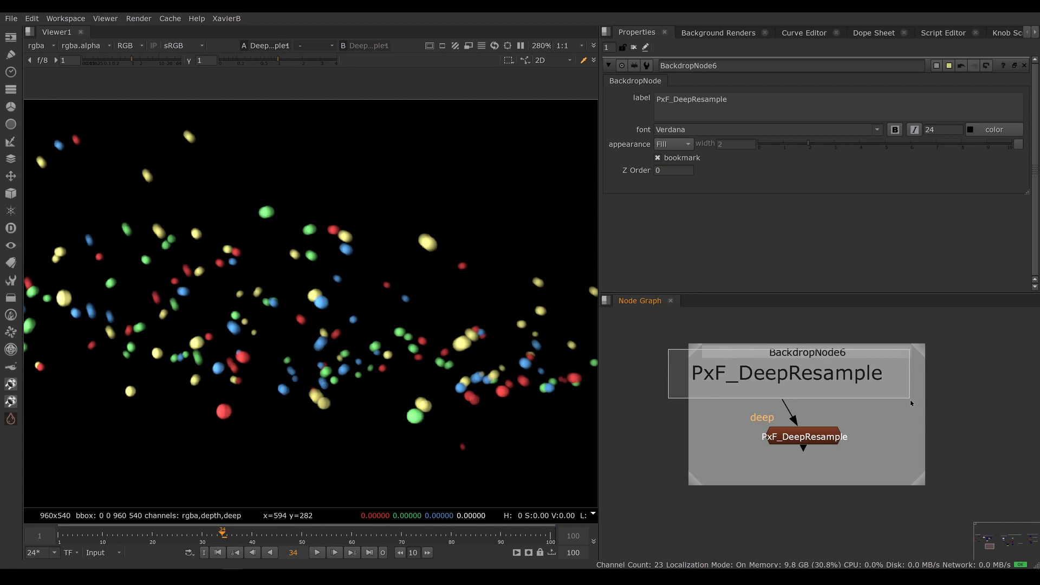
{"action": "left_click_drag", "start_coordinate": [911, 403], "coordinate": [912, 404]}
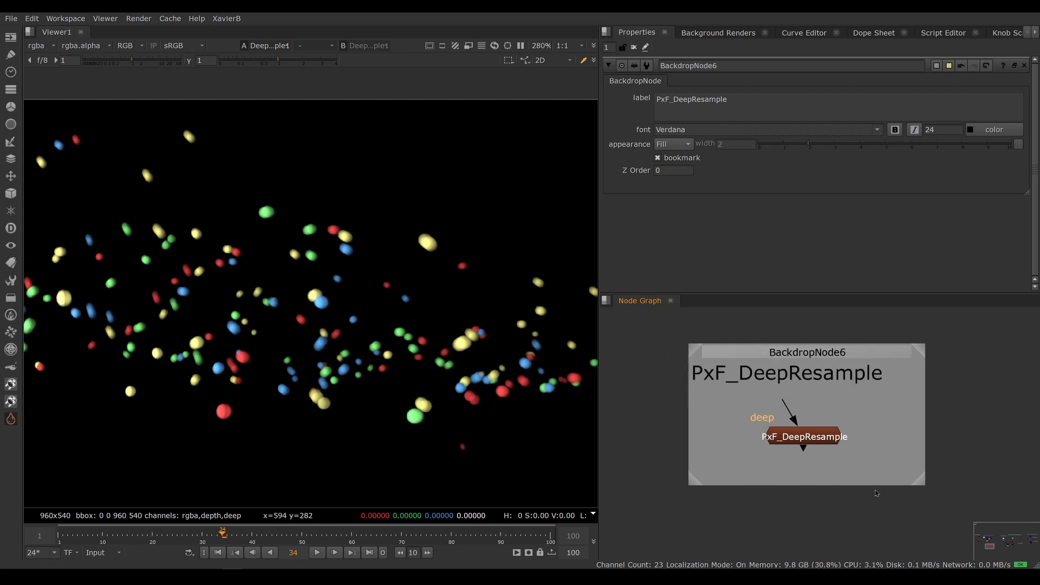
Step: Display the Read3 render from the BALLS backdrop in the viewer and fit the whole frame
{"action": "scroll", "coordinate": [873, 489], "scroll_direction": "down", "scroll_amount": 5}
{"action": "middle_click_drag", "start_coordinate": [768, 332], "coordinate": [764, 497]}
{"action": "scroll", "coordinate": [761, 467], "scroll_direction": "up", "scroll_amount": 6}
{"action": "left_click", "coordinate": [710, 442]}
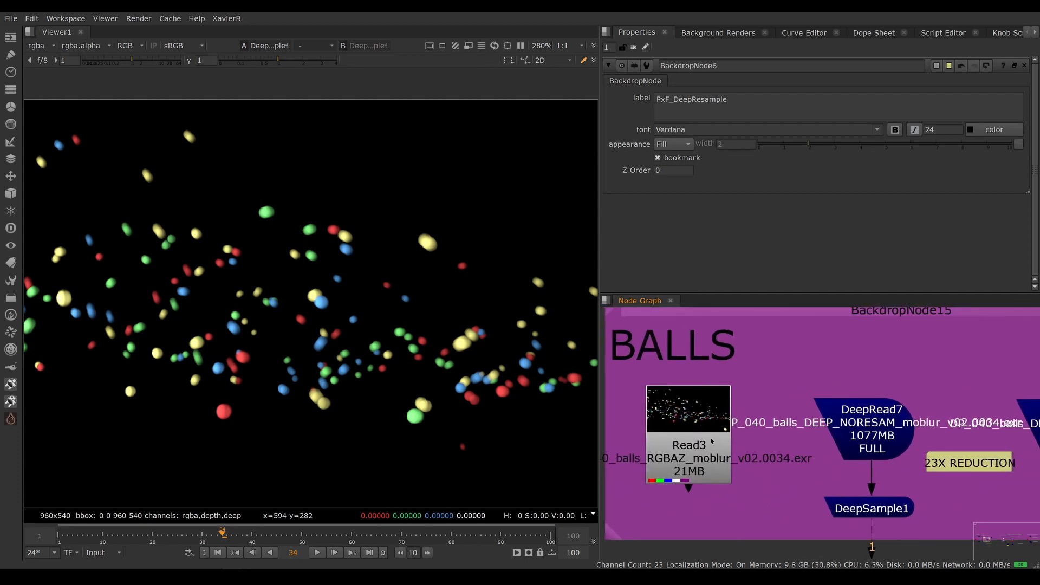
{"action": "key", "text": "1"}
{"action": "key", "text": "f"}
Step: Play the balls sequence, stop playback and go to frame 41
{"action": "left_click", "coordinate": [322, 552]}
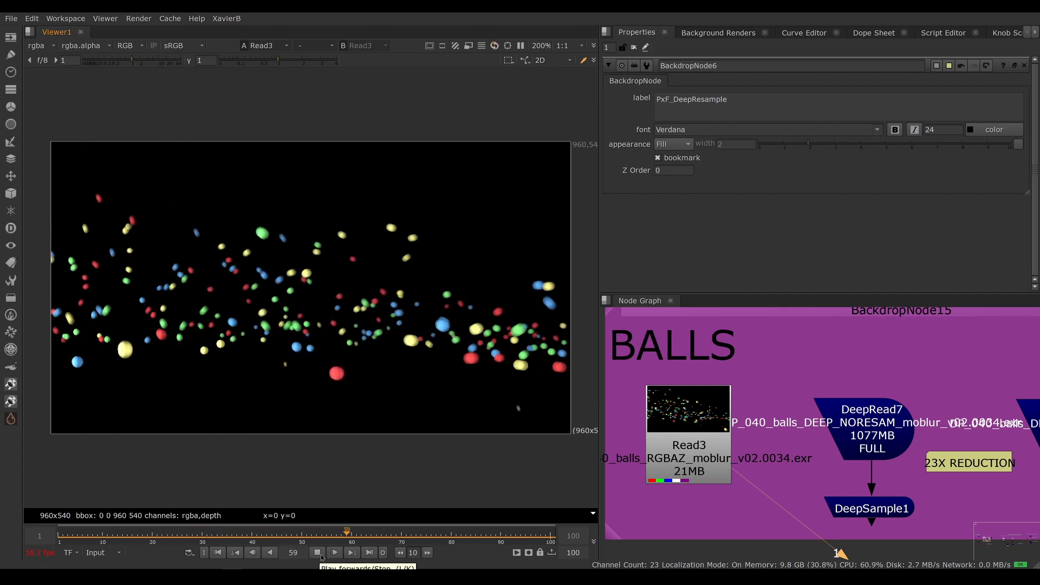
{"action": "left_click", "coordinate": [317, 552]}
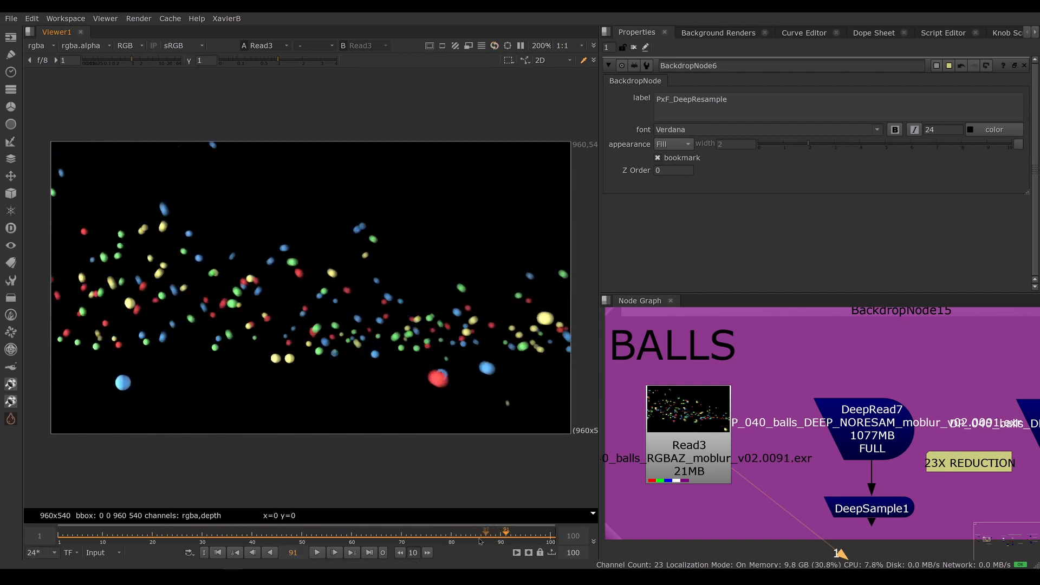
{"action": "left_click", "coordinate": [244, 535]}
{"action": "left_click_drag", "start_coordinate": [244, 535], "coordinate": [257, 536]}
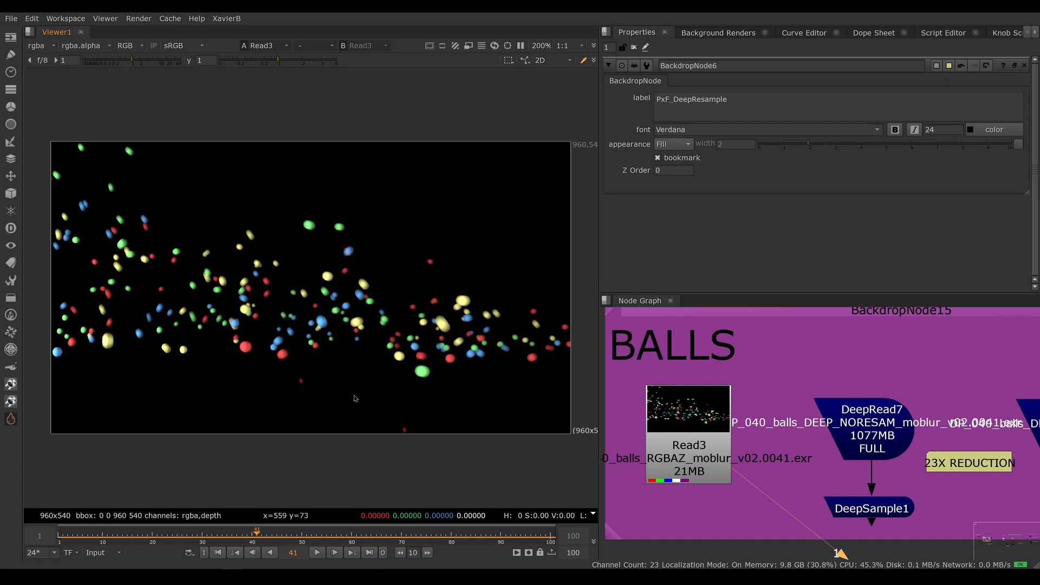
Step: Compare the flat RGBAZ render in Read3 with the full deep render in DeepRead7
{"action": "left_click_drag", "start_coordinate": [132, 182], "coordinate": [448, 403]}
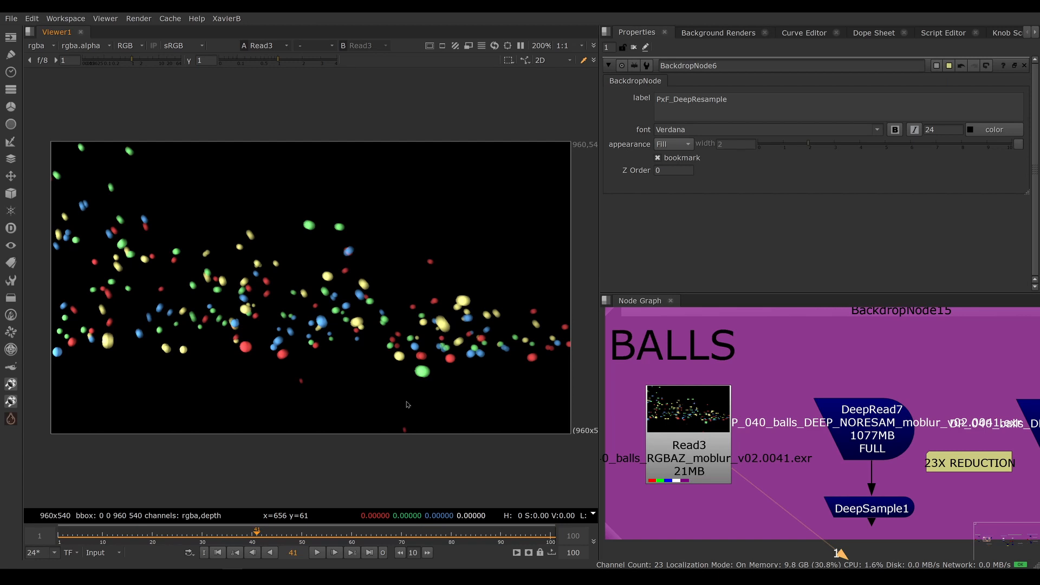
{"action": "left_click", "coordinate": [868, 422]}
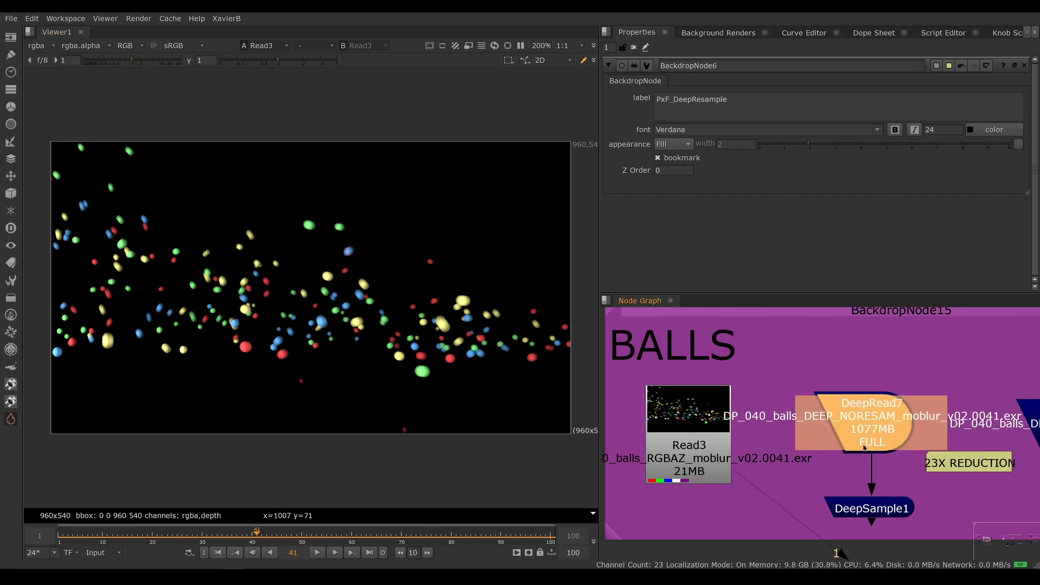
{"action": "left_click", "coordinate": [675, 475]}
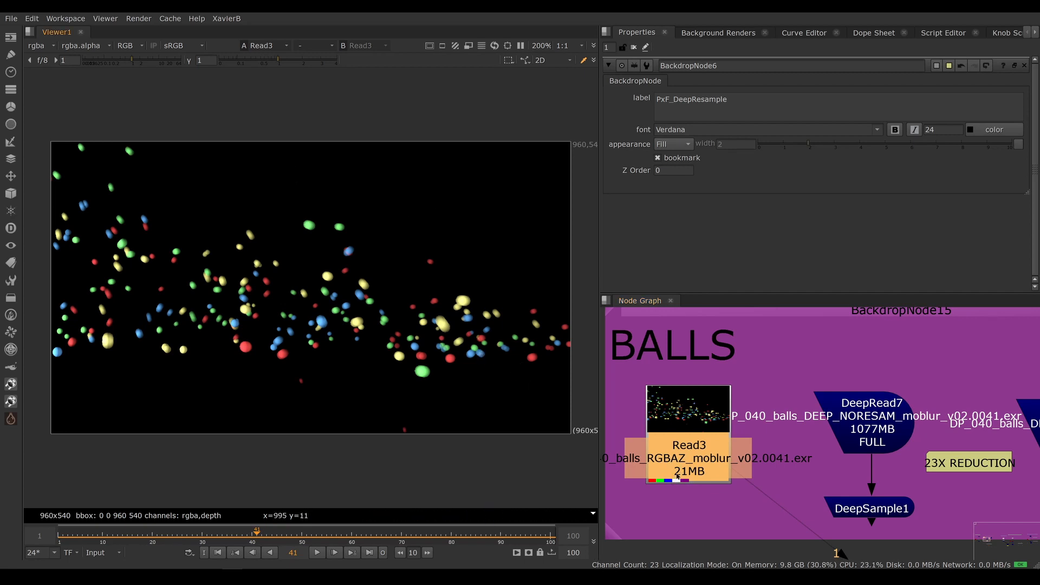
{"action": "left_click", "coordinate": [884, 429]}
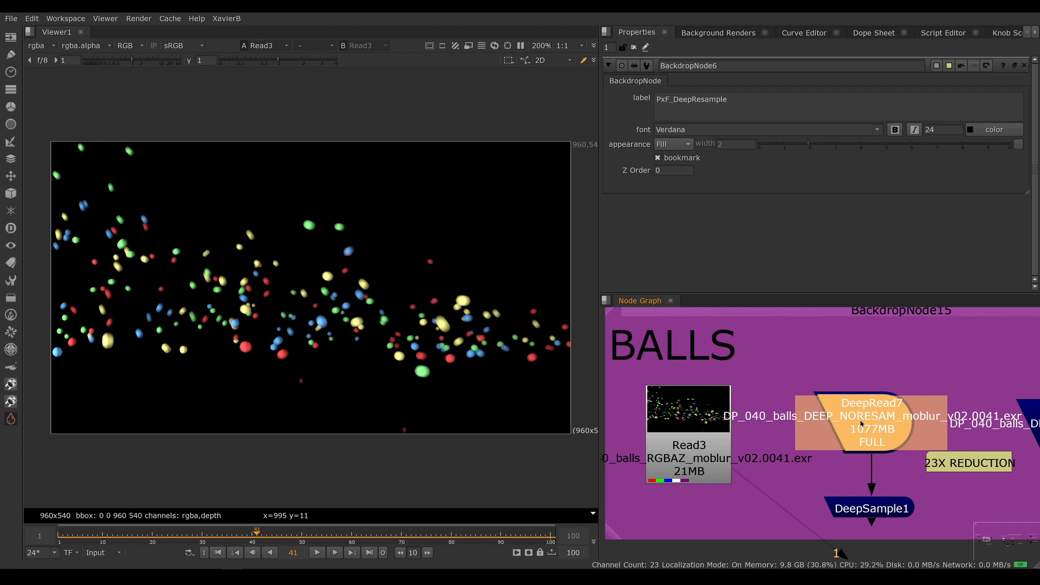
{"action": "middle_click_drag", "start_coordinate": [866, 457], "coordinate": [846, 429]}
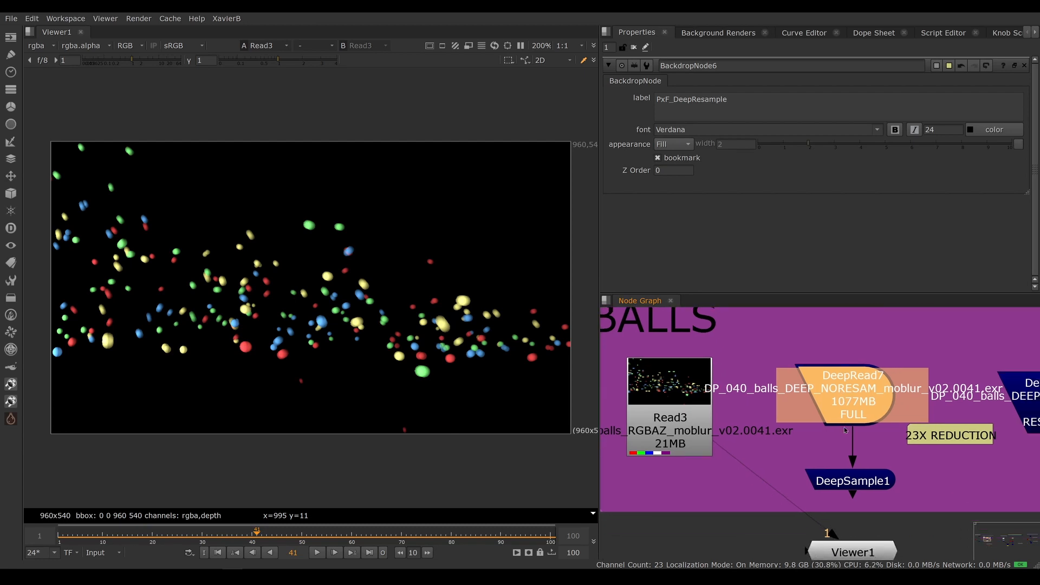
Step: View DeepSample1 and place its sample position on the large yellow ball, at about x 509, y 291
{"action": "left_click", "coordinate": [849, 482]}
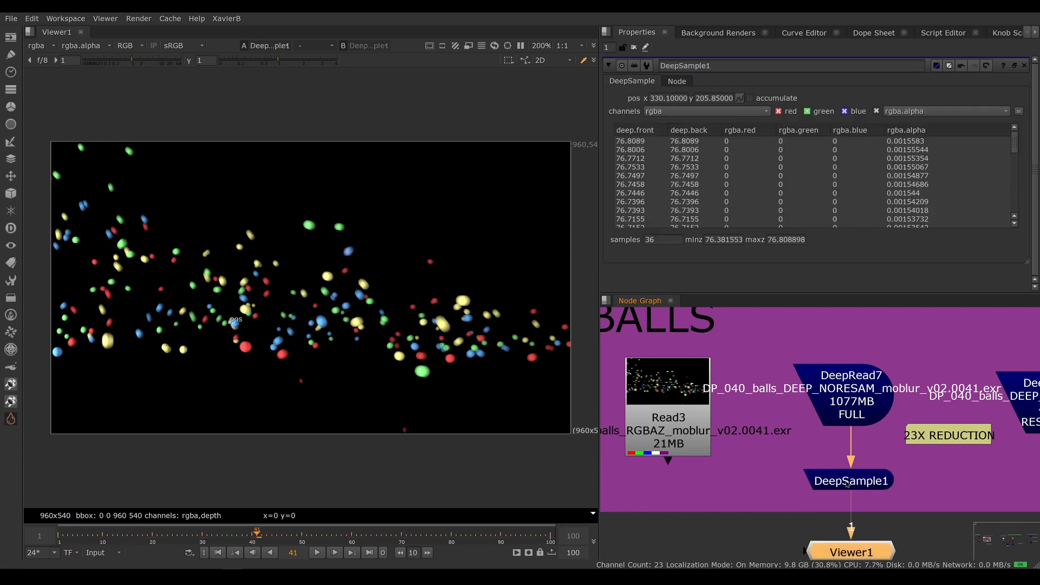
{"action": "key", "text": "1"}
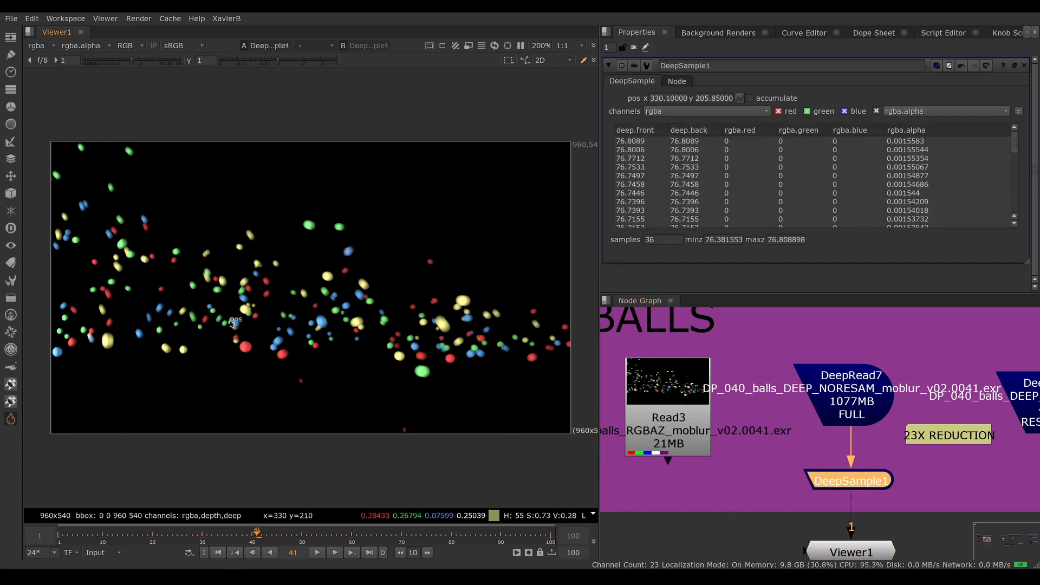
{"action": "left_click_drag", "start_coordinate": [230, 321], "coordinate": [327, 276]}
{"action": "scroll", "coordinate": [319, 262], "scroll_direction": "up", "scroll_amount": 1}
{"action": "scroll", "coordinate": [326, 266], "scroll_direction": "up", "scroll_amount": 2}
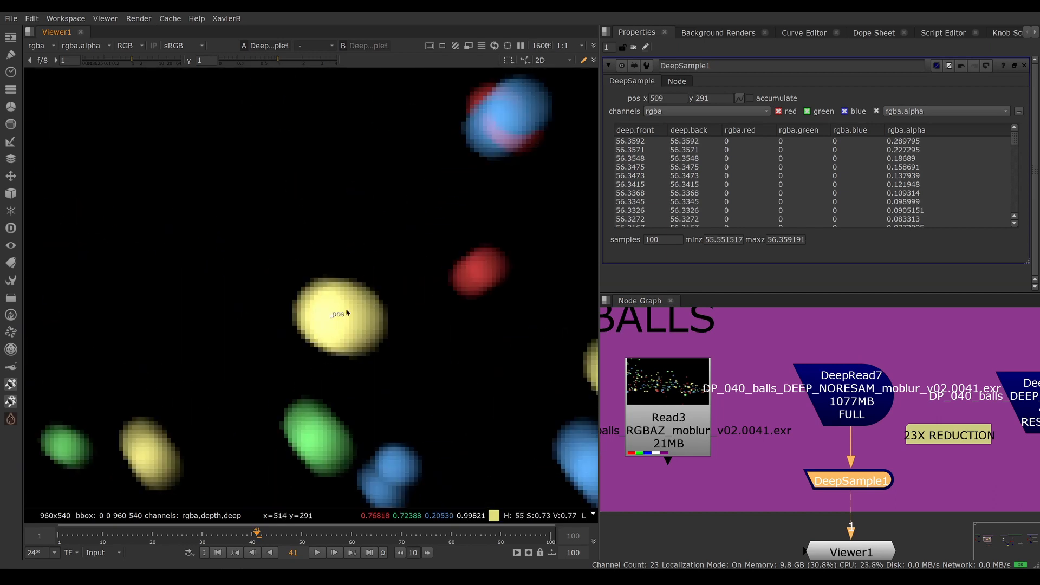
{"action": "left_click_drag", "start_coordinate": [332, 317], "coordinate": [331, 317]}
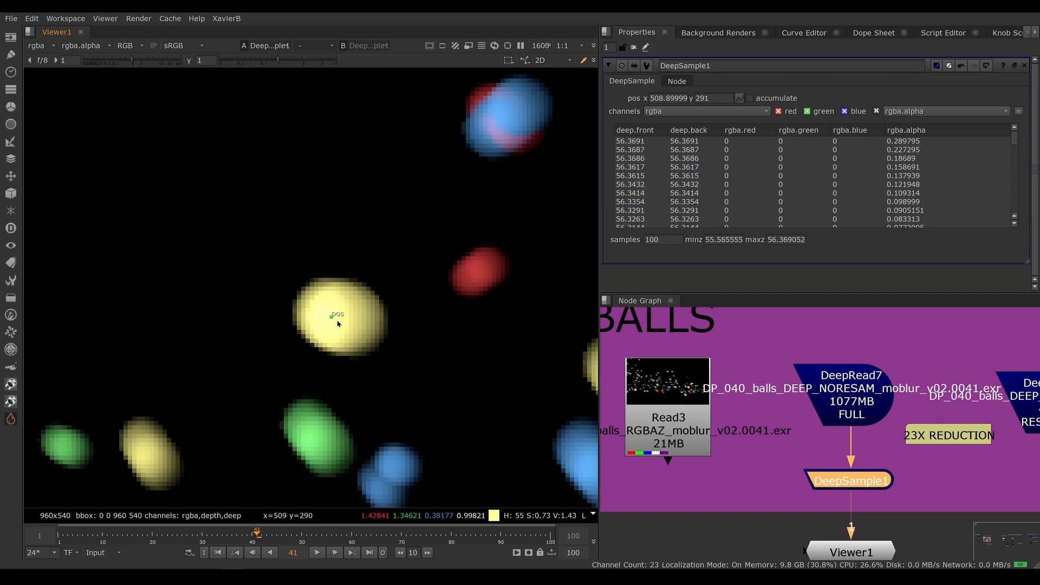
Step: Examine the yellow ball's sample count and individual deep samples, then nudge the sample position to about x 508.65, y 292.25
{"action": "left_click_drag", "start_coordinate": [675, 239], "coordinate": [614, 240]}
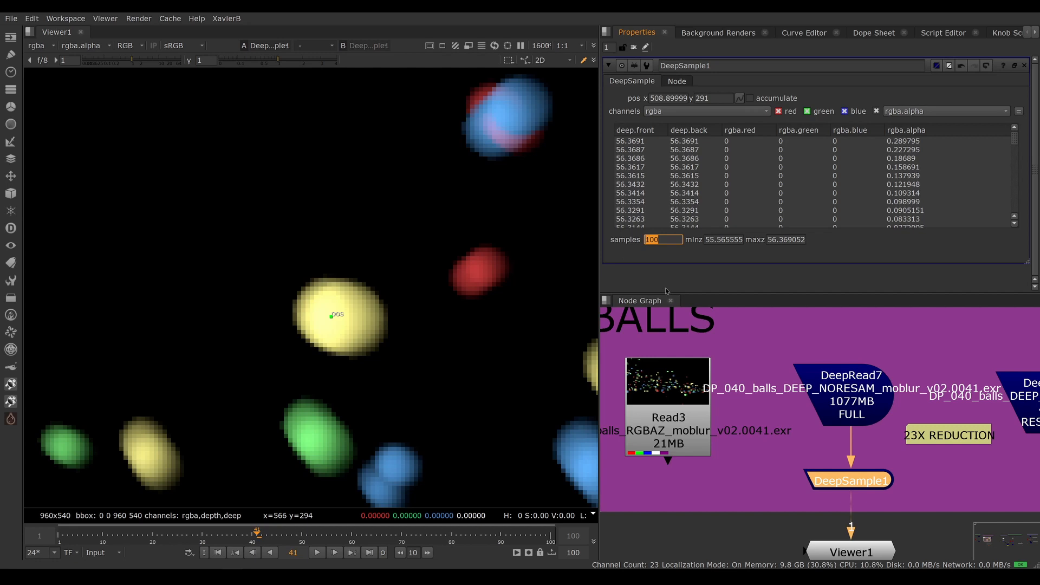
{"action": "left_click", "coordinate": [640, 150]}
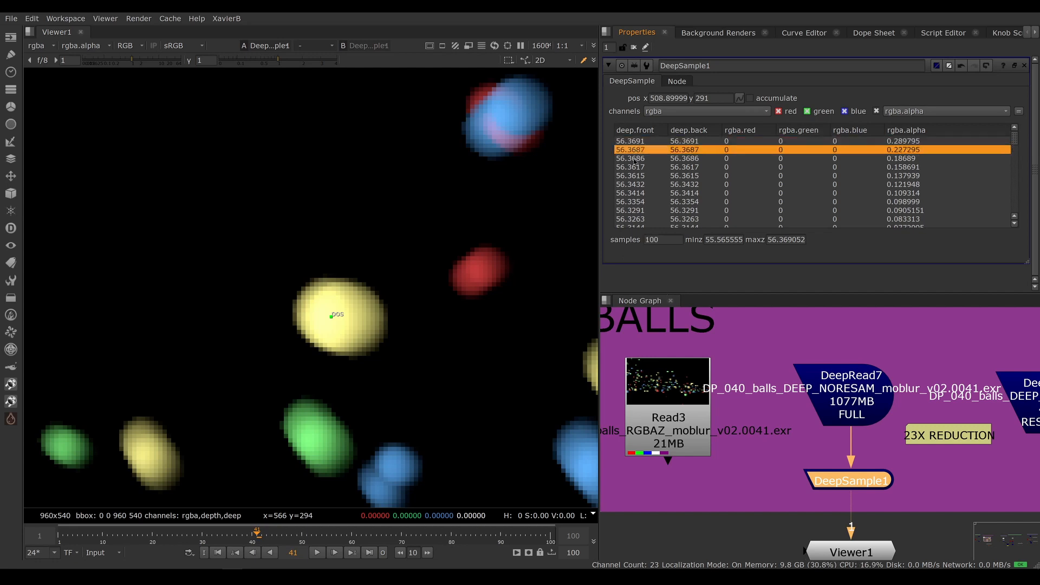
{"action": "left_click", "coordinate": [635, 168]}
{"action": "left_click", "coordinate": [635, 177]}
{"action": "left_click", "coordinate": [636, 185]}
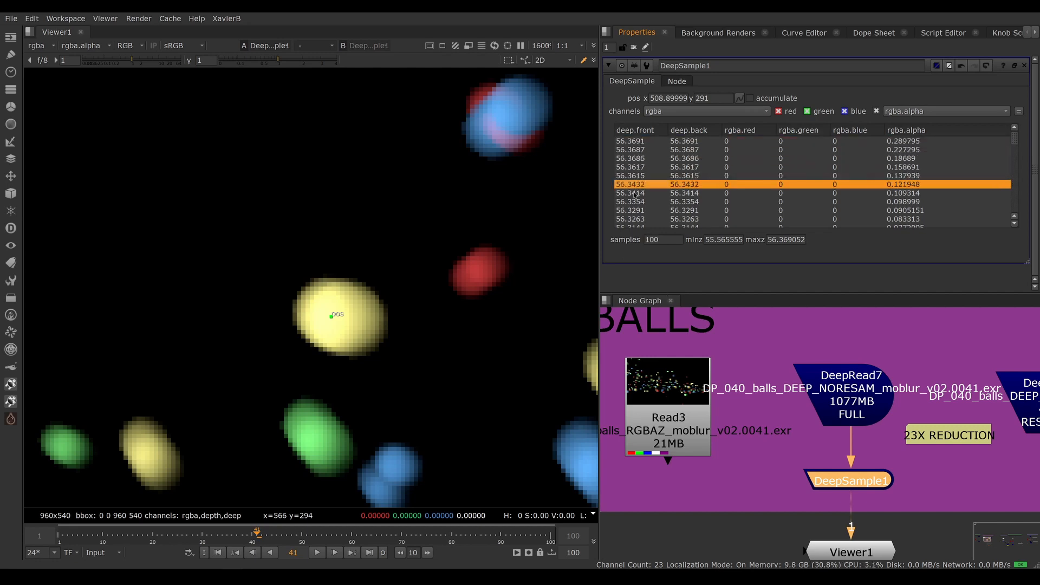
{"action": "left_click", "coordinate": [637, 193]}
{"action": "left_click", "coordinate": [638, 202]}
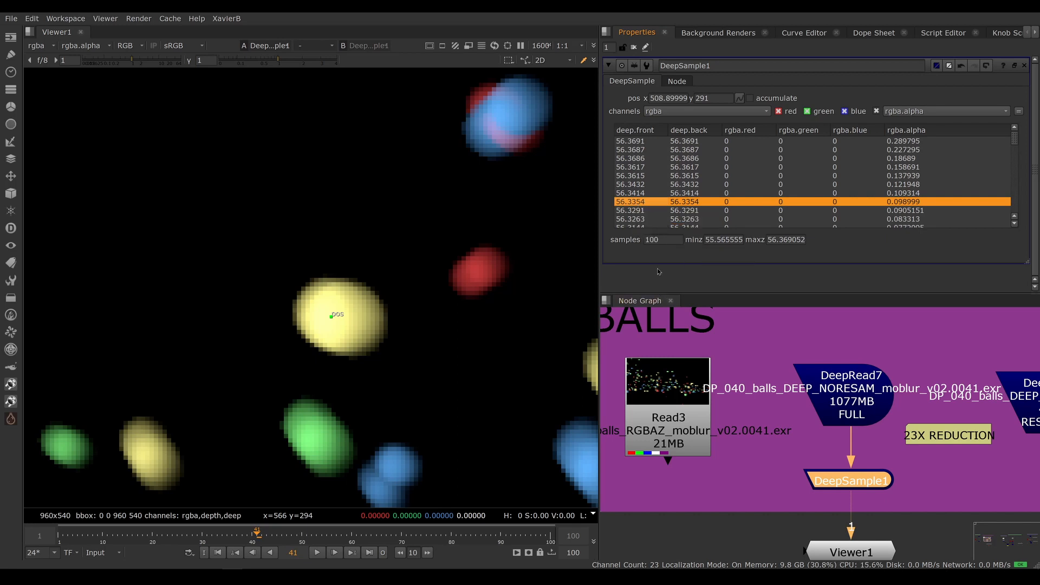
{"action": "left_click", "coordinate": [667, 239]}
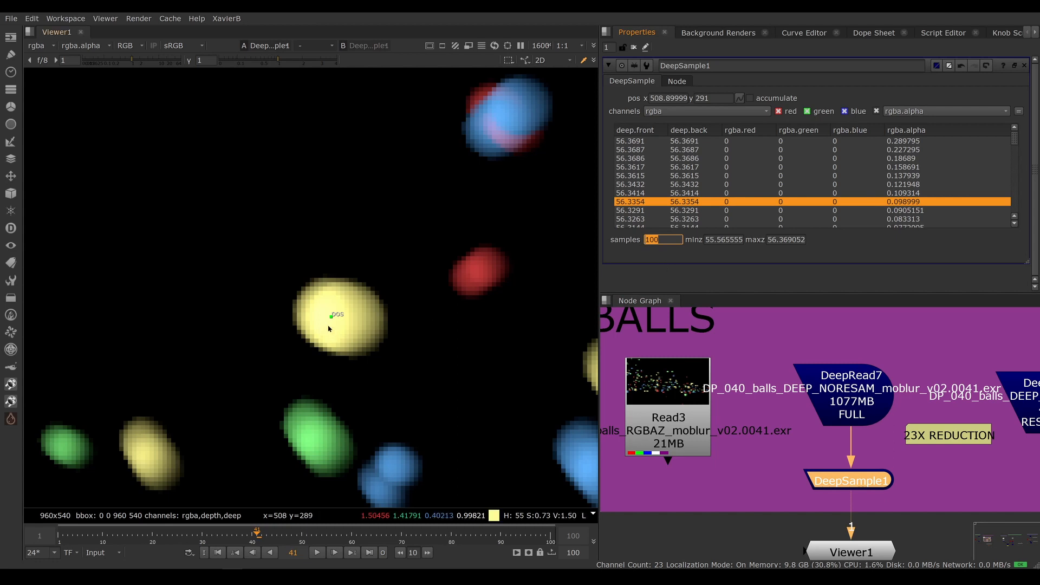
{"action": "left_click_drag", "start_coordinate": [331, 317], "coordinate": [332, 314]}
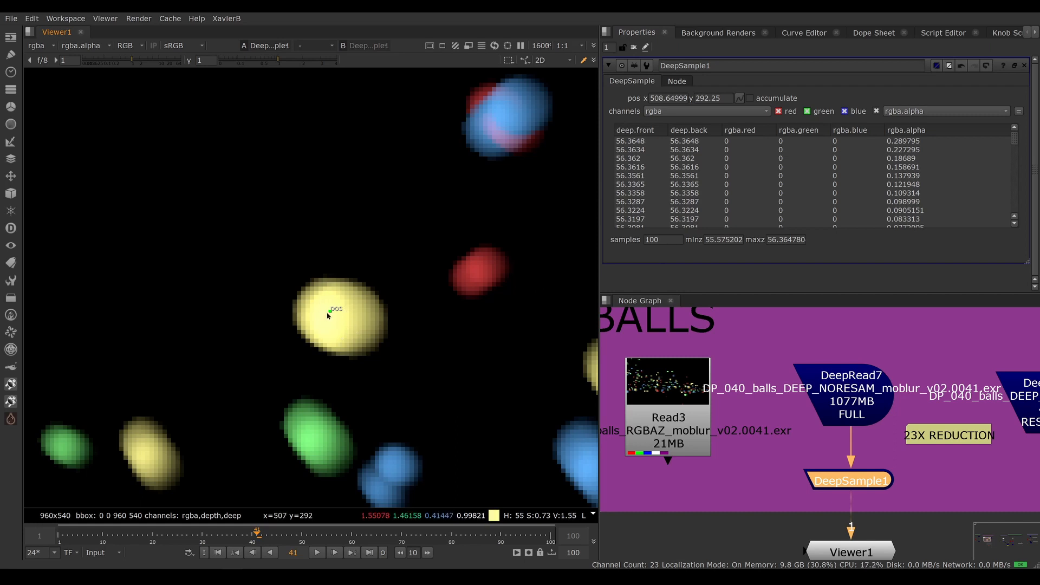
Step: Move the sample position to the overlapping yellow and green balls, at about x 363, y 225, and check the sample count
{"action": "scroll", "coordinate": [362, 330], "scroll_direction": "down", "scroll_amount": 2}
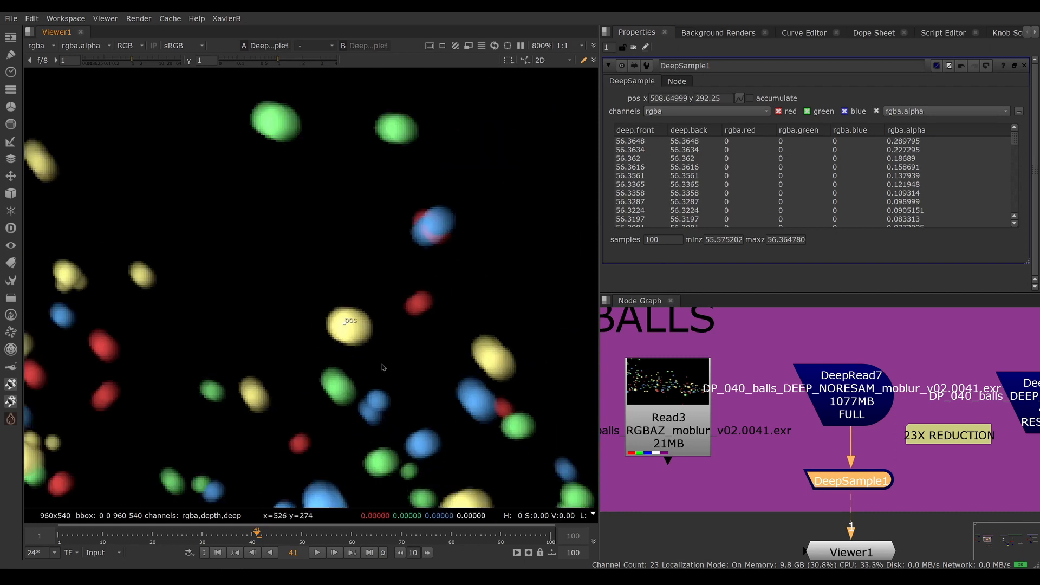
{"action": "mouse_move", "coordinate": [364, 379]}
{"action": "middle_mouse_down"}
{"action": "mouse_move", "coordinate": [479, 328]}
{"action": "mouse_move", "coordinate": [494, 297]}
{"action": "middle_mouse_up"}
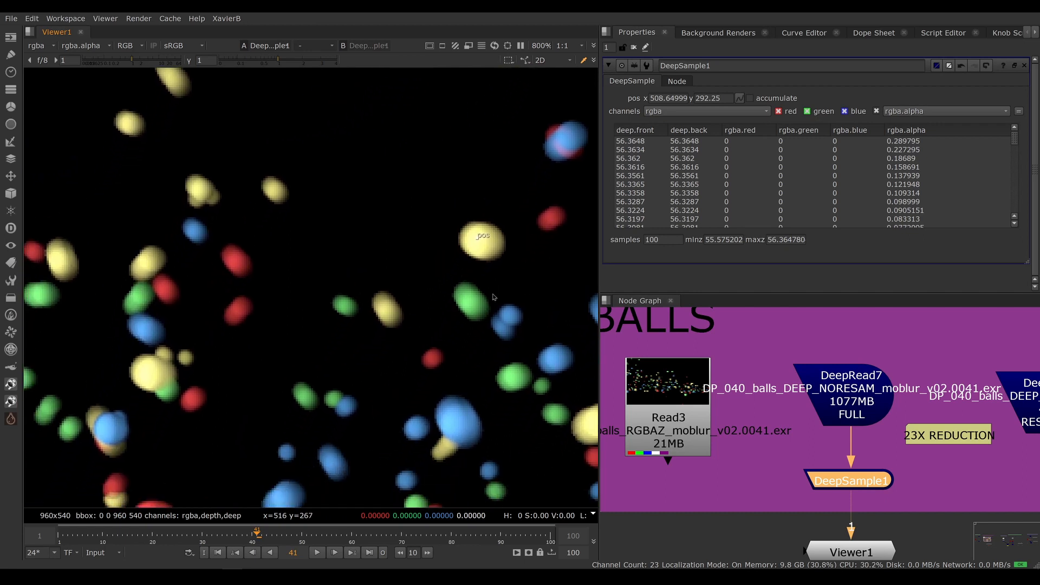
{"action": "mouse_move", "coordinate": [483, 238]}
{"action": "left_mouse_down"}
{"action": "mouse_move", "coordinate": [162, 386]}
{"action": "mouse_move", "coordinate": [165, 395]}
{"action": "left_mouse_up"}
{"action": "scroll", "coordinate": [161, 386], "scroll_direction": "up", "scroll_amount": 4}
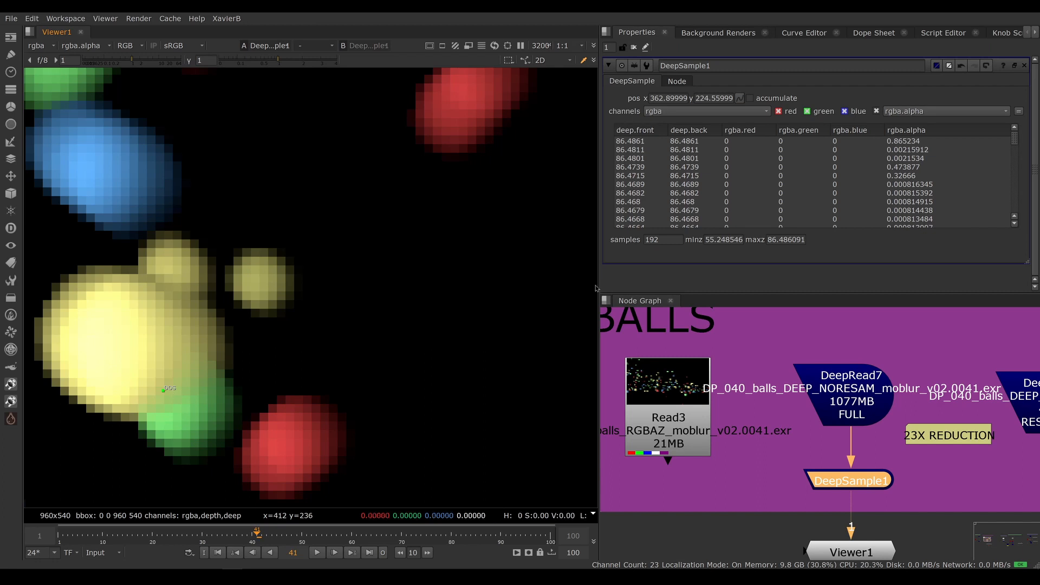
{"action": "double_click", "coordinate": [659, 240]}
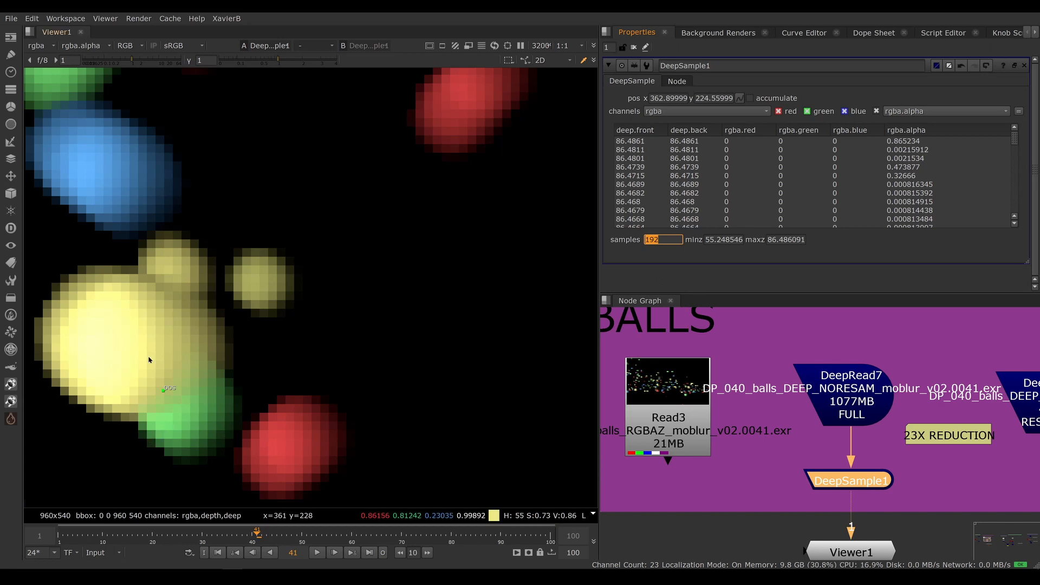
Step: Compare the full deep render in DeepRead7 with the resampled one in DeepRead6, including their file sizes
{"action": "left_click", "coordinate": [841, 401]}
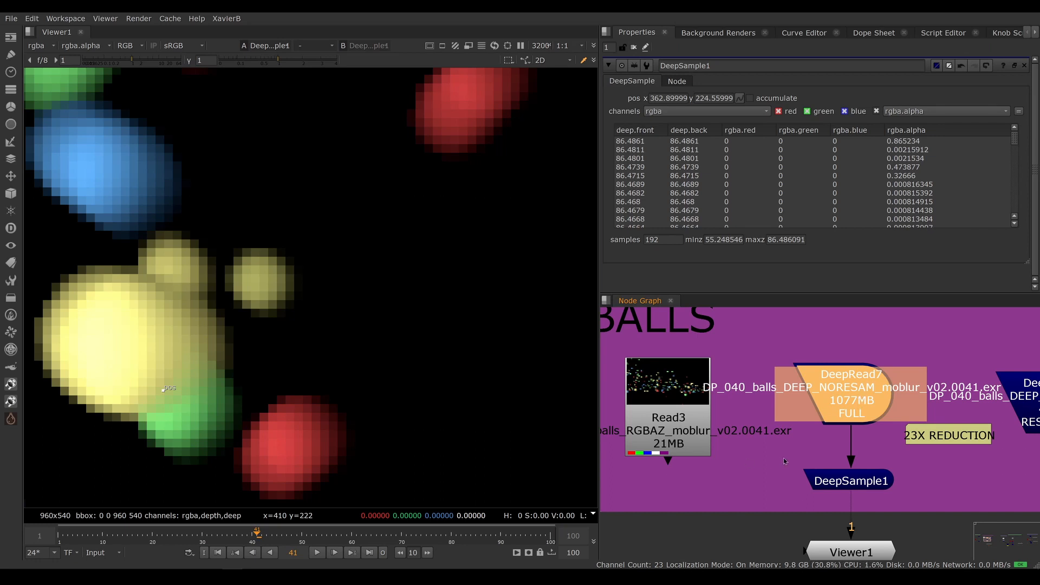
{"action": "middle_click_drag", "start_coordinate": [901, 445], "coordinate": [681, 437]}
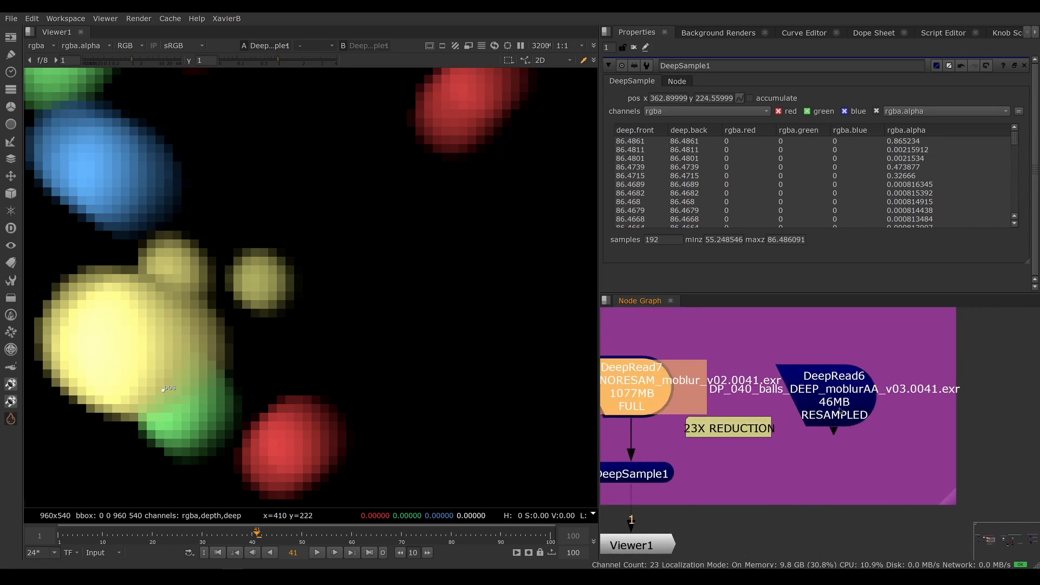
{"action": "left_click", "coordinate": [839, 410]}
{"action": "scroll", "coordinate": [839, 412], "scroll_direction": "down", "scroll_amount": 2}
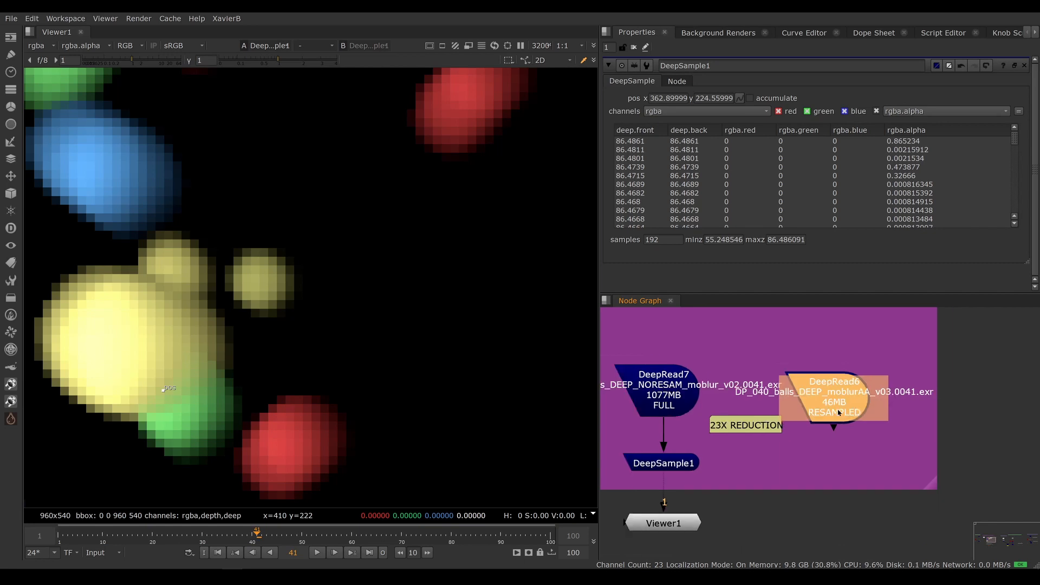
{"action": "left_click", "coordinate": [660, 409]}
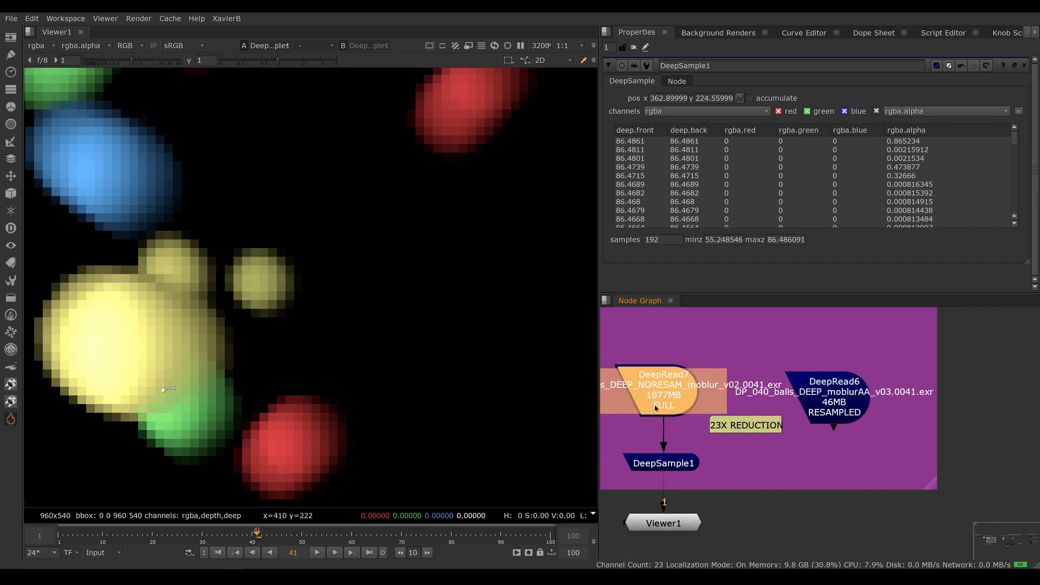
{"action": "left_click", "coordinate": [830, 410]}
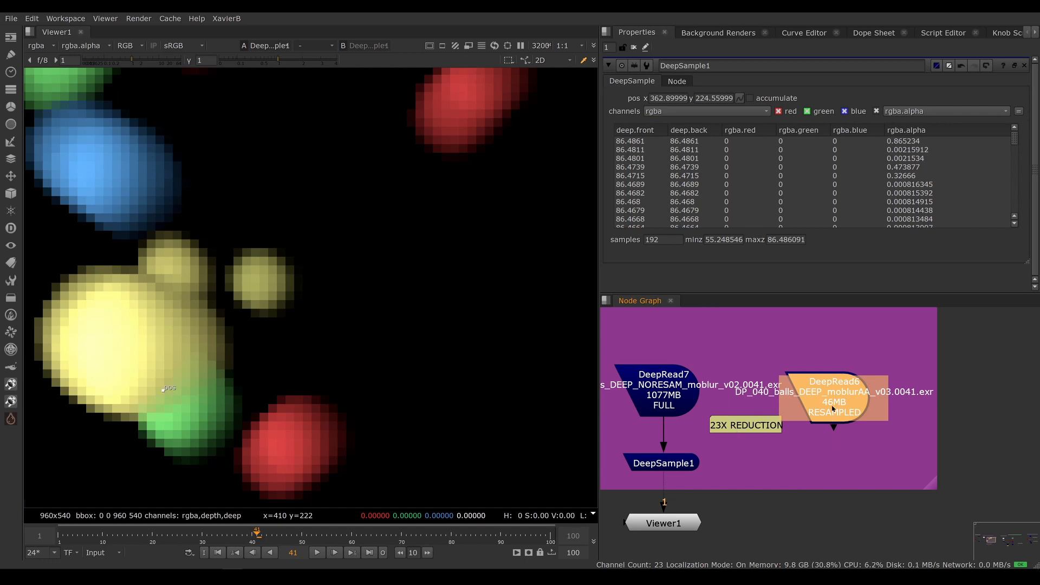
{"action": "left_click_drag", "start_coordinate": [833, 407], "coordinate": [833, 405]}
{"action": "left_click", "coordinate": [676, 403]}
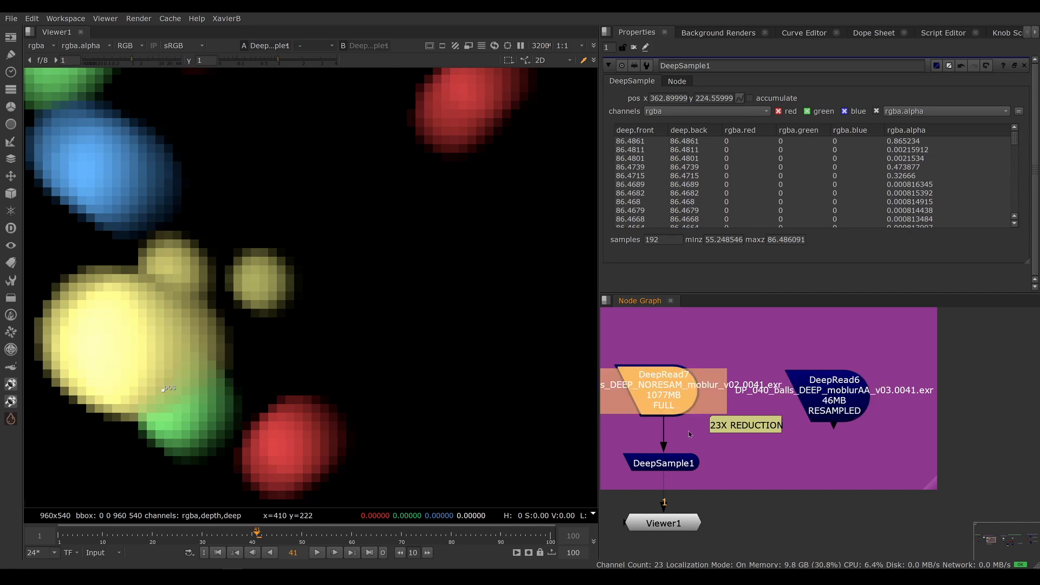
Step: Reconnect DeepSample1's input to DeepRead6 and move DeepSample1 and Viewer1 beneath it
{"action": "left_click_drag", "start_coordinate": [696, 435], "coordinate": [832, 413]}
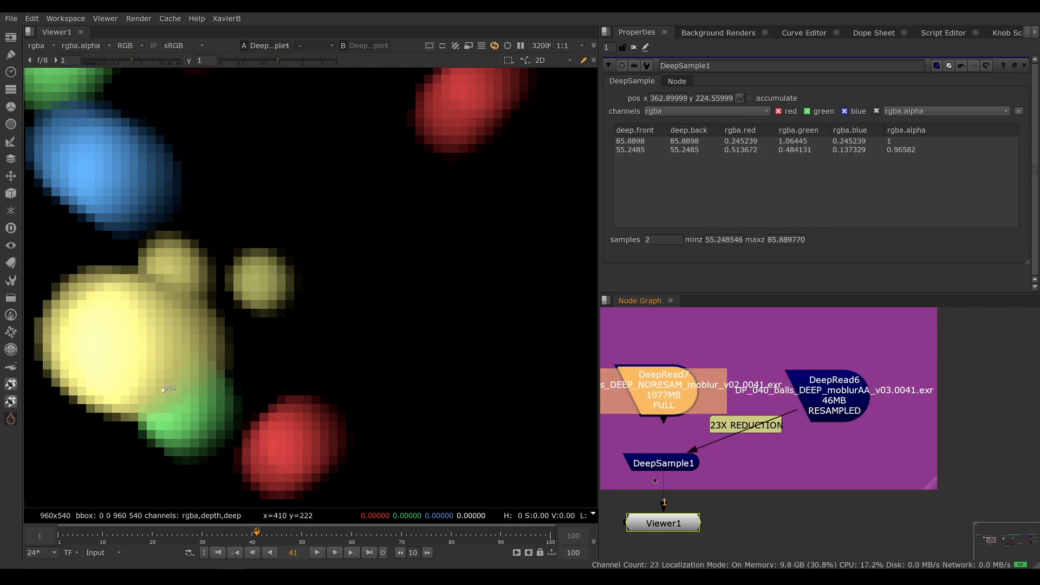
{"action": "left_click", "coordinate": [671, 463]}
{"action": "left_click_drag", "start_coordinate": [672, 463], "coordinate": [838, 471]}
{"action": "left_click_drag", "start_coordinate": [664, 523], "coordinate": [821, 511]}
{"action": "left_click", "coordinate": [833, 470]}
Step: Move the sample position onto the large yellow ball, at about x 356, y 230, and inspect its resampled deep data
{"action": "scroll", "coordinate": [434, 417], "scroll_direction": "down", "scroll_amount": 3}
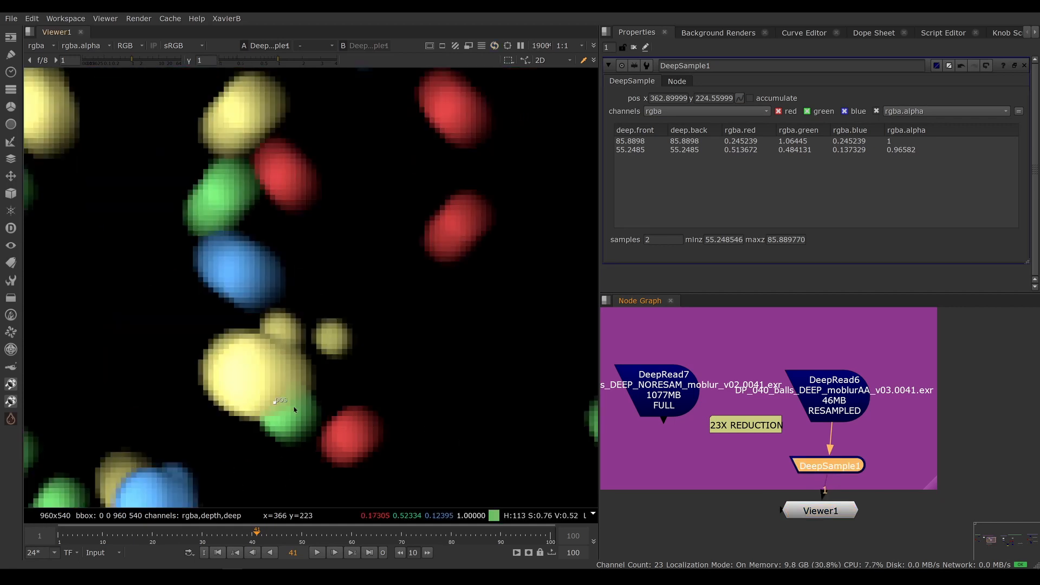
{"action": "left_click_drag", "start_coordinate": [277, 402], "coordinate": [237, 373]}
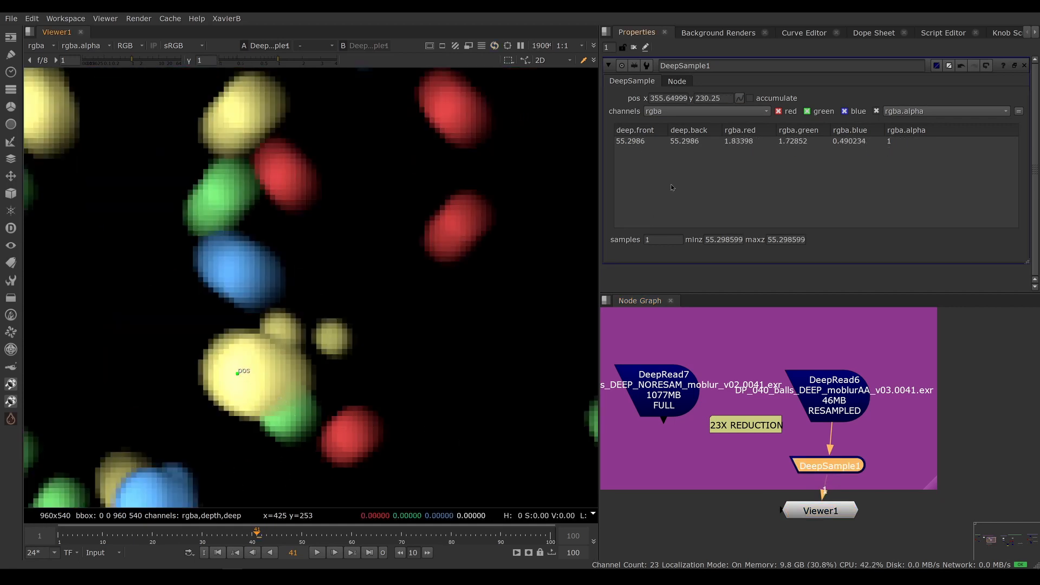
{"action": "left_click", "coordinate": [657, 142]}
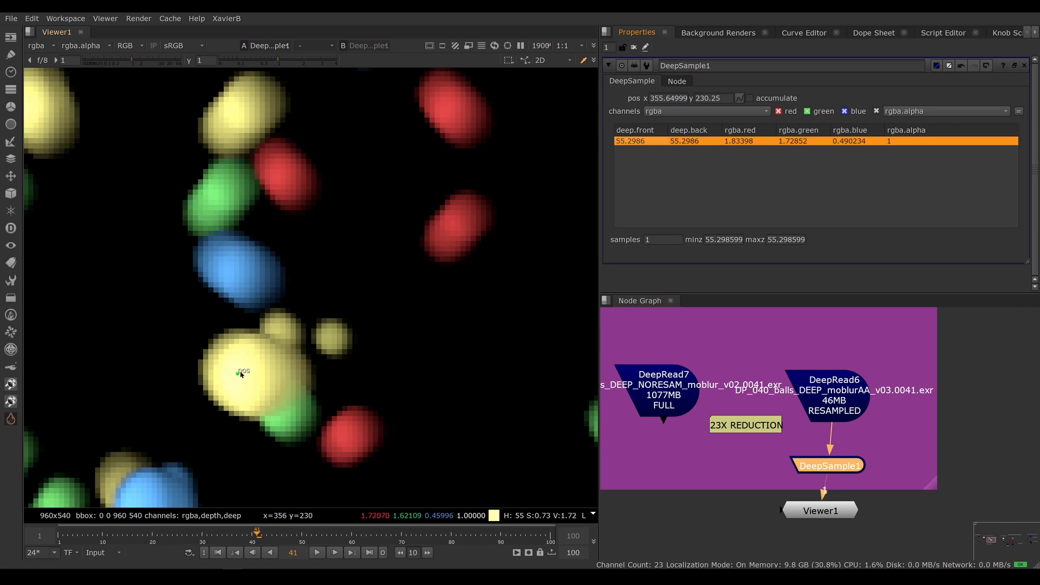
Step: Move the sample position to the overlapping yellow and green balls, at about x 363, y 225, and inspect each resampled deep sample listed
{"action": "left_click_drag", "start_coordinate": [239, 374], "coordinate": [277, 401]}
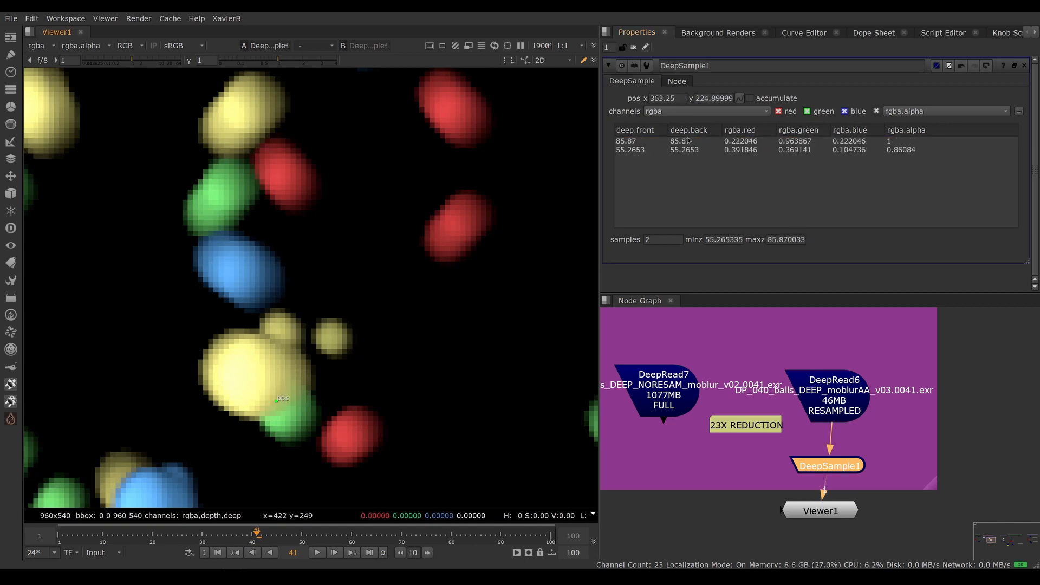
{"action": "left_click", "coordinate": [641, 151]}
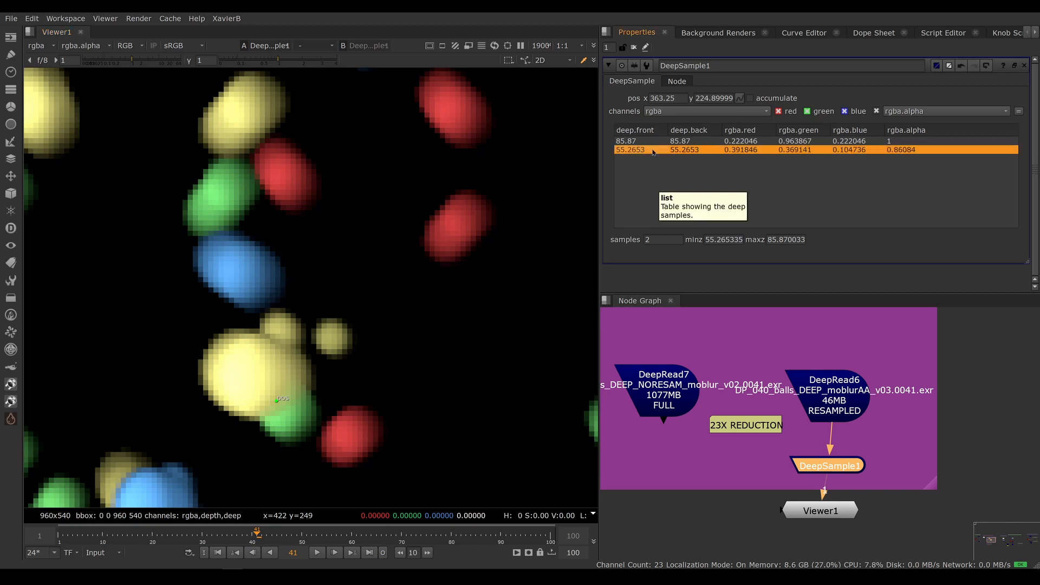
{"action": "left_click", "coordinate": [640, 143]}
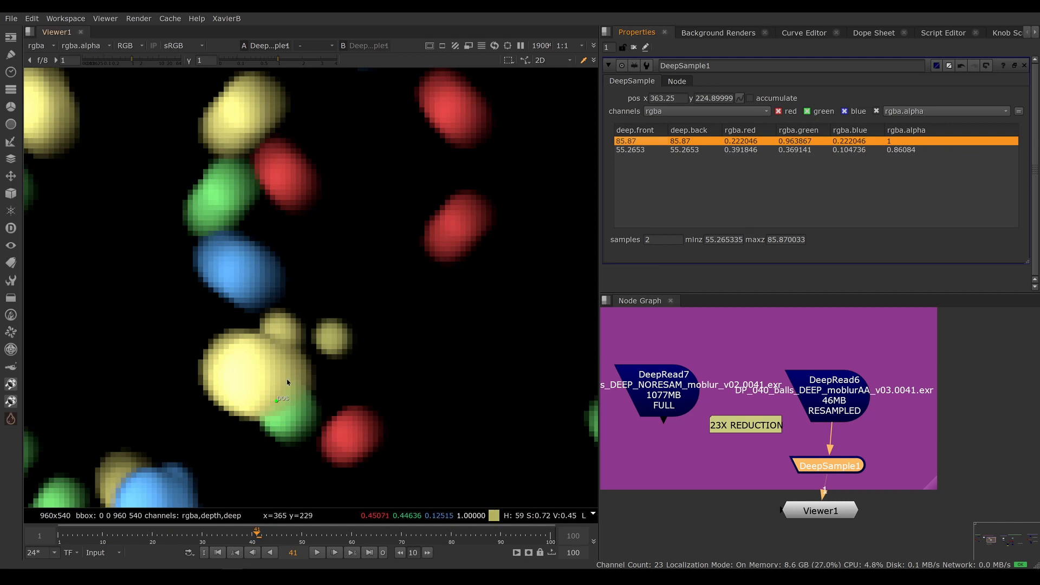
{"action": "scroll", "coordinate": [345, 388], "scroll_direction": "down", "scroll_amount": 3}
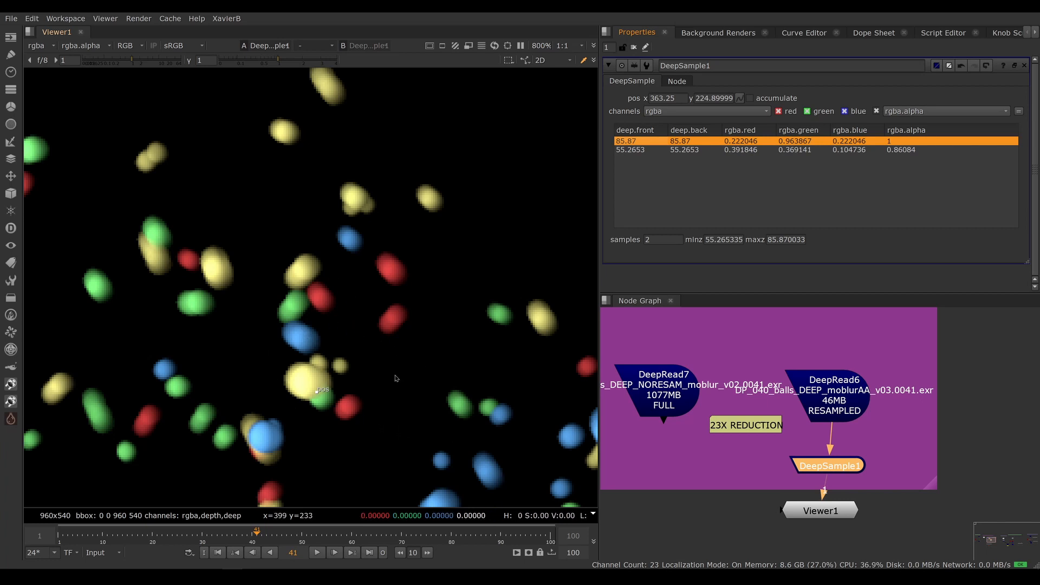
{"action": "scroll", "coordinate": [395, 379], "scroll_direction": "down", "scroll_amount": 8}
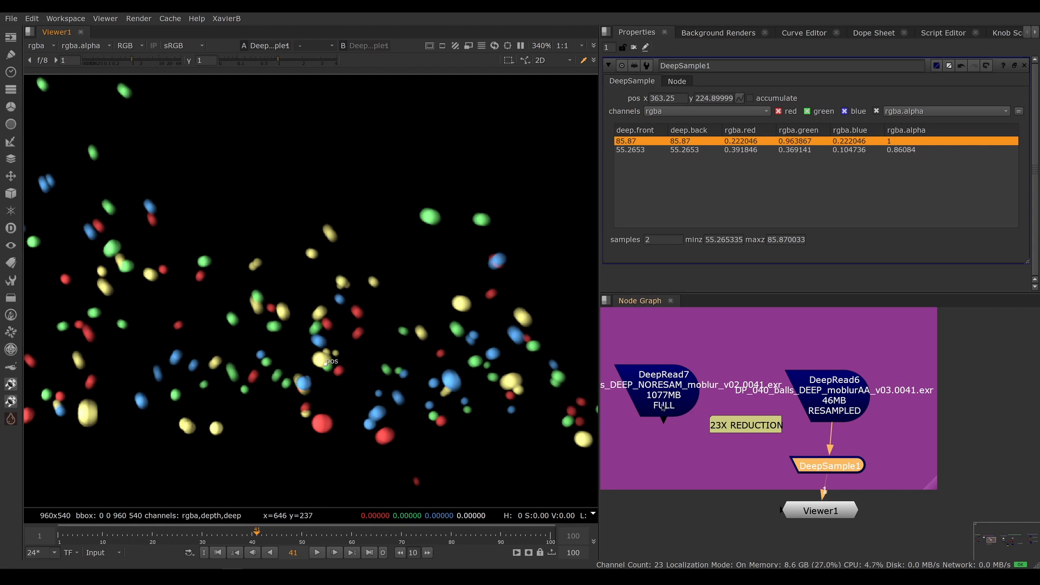
Step: Compare the file sizes of the full deep render DeepRead7, the resampled DeepRead6 and the flat RGBAZ render Read3
{"action": "left_click", "coordinate": [664, 406]}
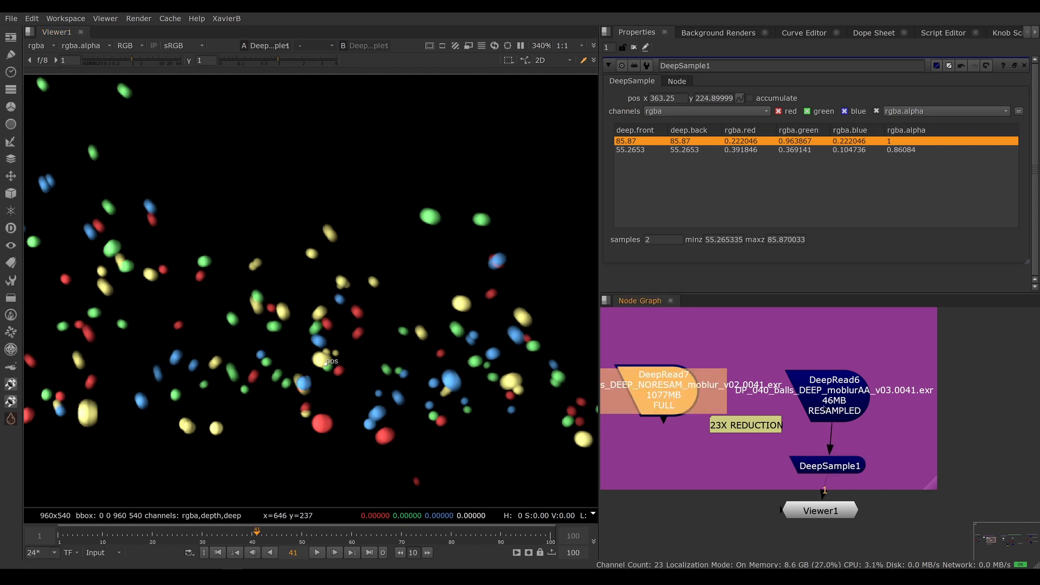
{"action": "left_click", "coordinate": [825, 421]}
{"action": "scroll", "coordinate": [762, 391], "scroll_direction": "down", "scroll_amount": 4}
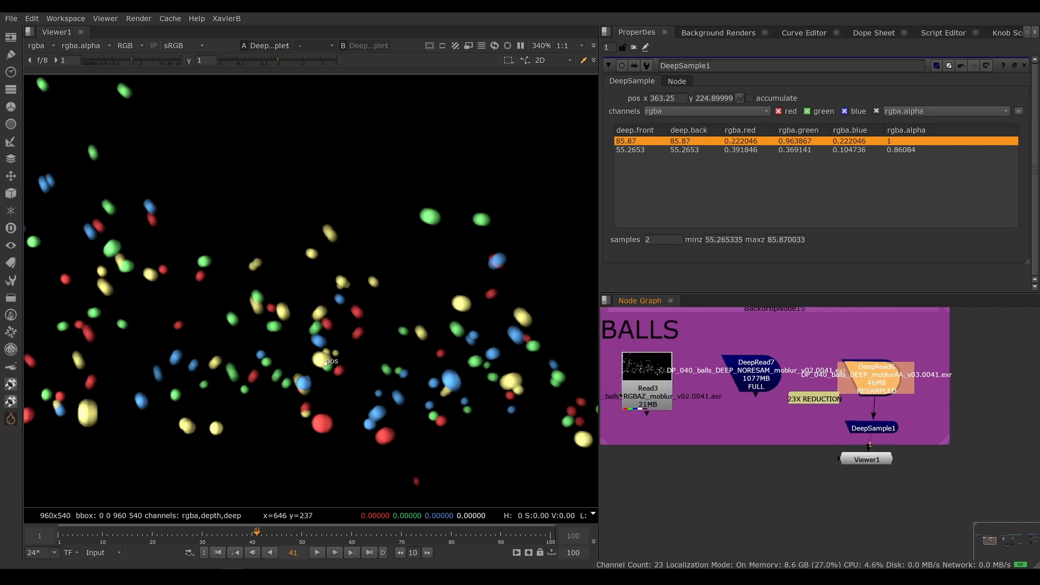
{"action": "left_click", "coordinate": [646, 394]}
{"action": "left_click", "coordinate": [868, 376]}
{"action": "left_click", "coordinate": [652, 395]}
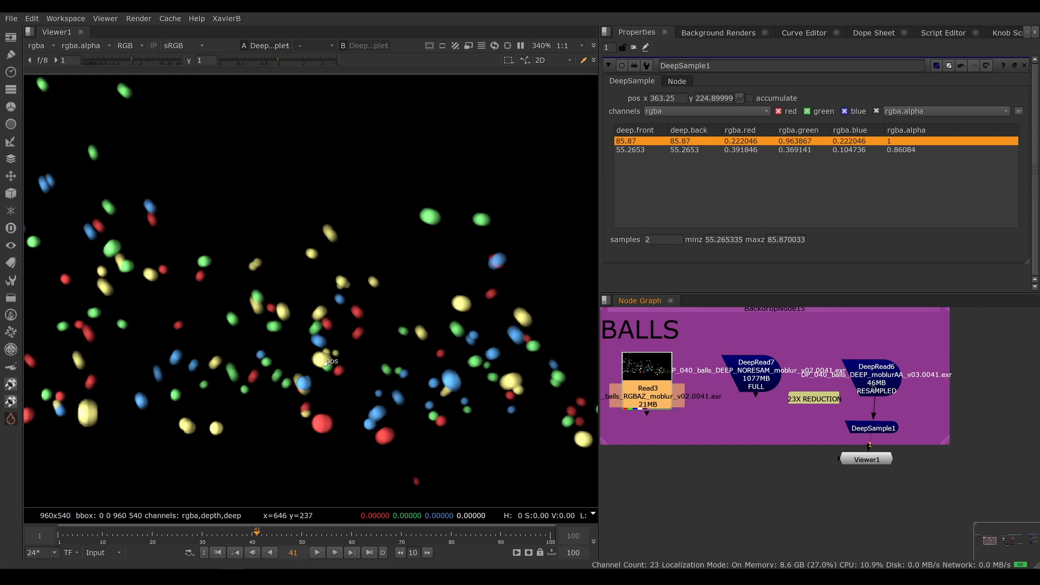
{"action": "left_click", "coordinate": [877, 386]}
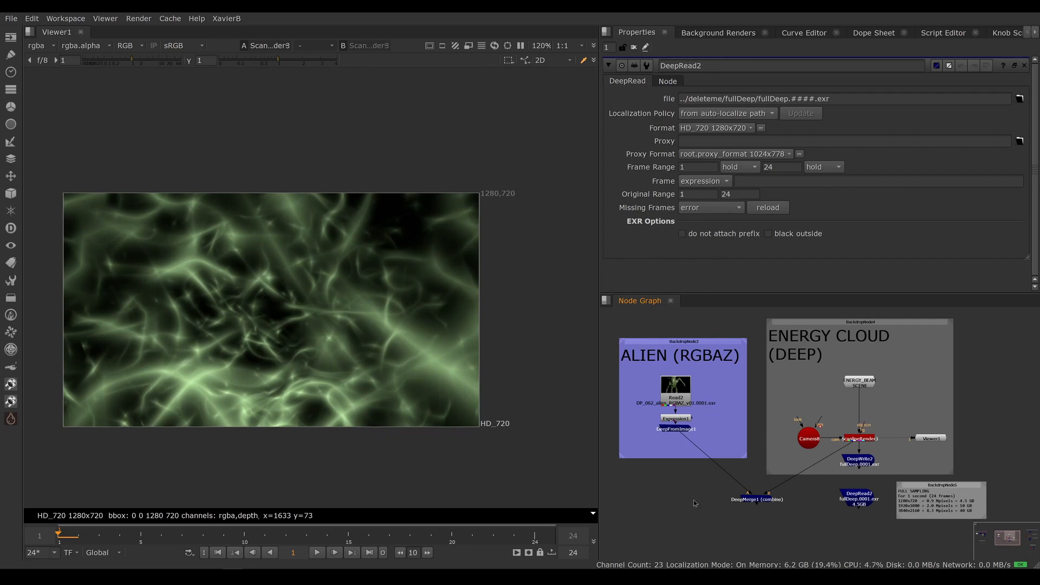
Step: Display the ENERGY_BEAM scene in the 3D viewer and select the whole energy cloud geometry
{"action": "left_click", "coordinate": [868, 386]}
{"action": "key", "text": "1"}
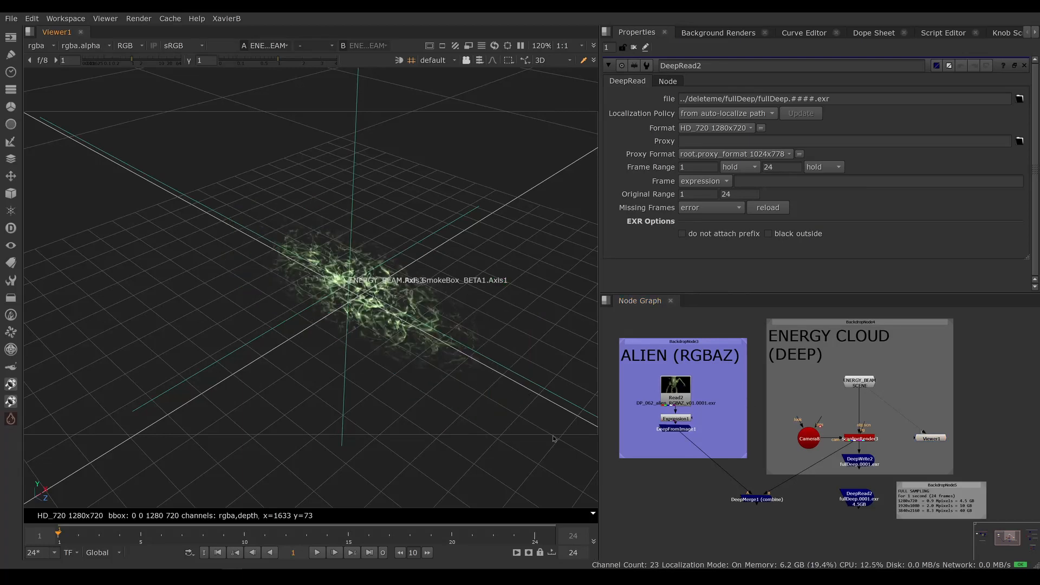
{"action": "left_click_drag", "start_coordinate": [546, 421], "coordinate": [281, 258]}
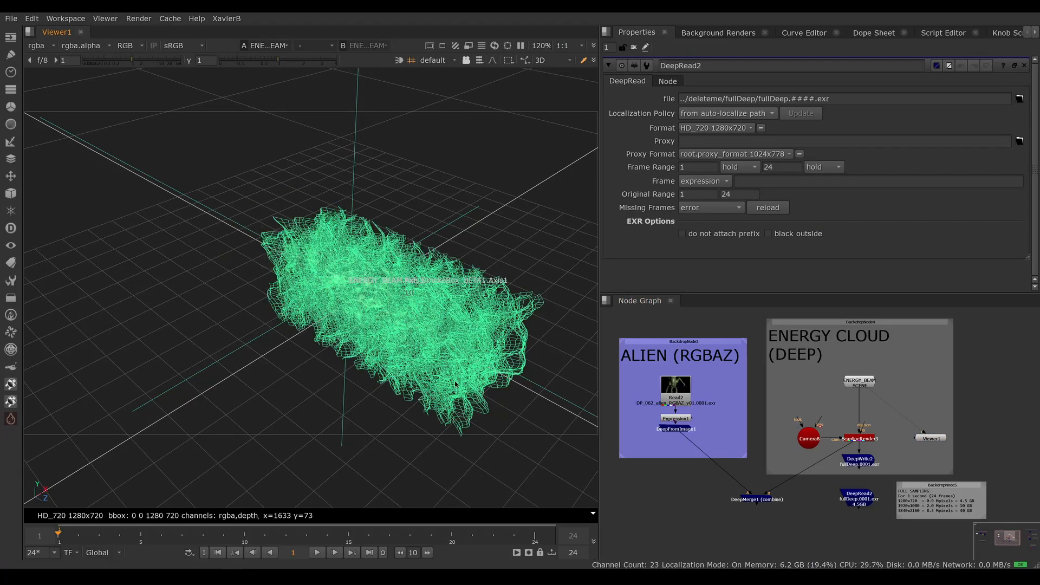
Step: Display ScanlineRender3's rendered energy cloud in the 2D view
{"action": "left_click", "coordinate": [869, 442]}
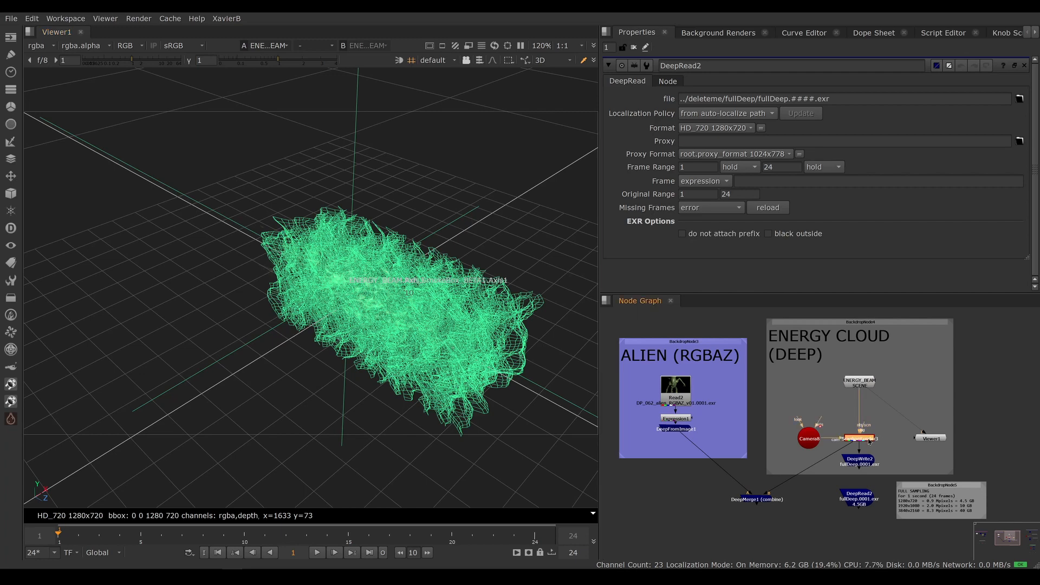
{"action": "key", "text": "1"}
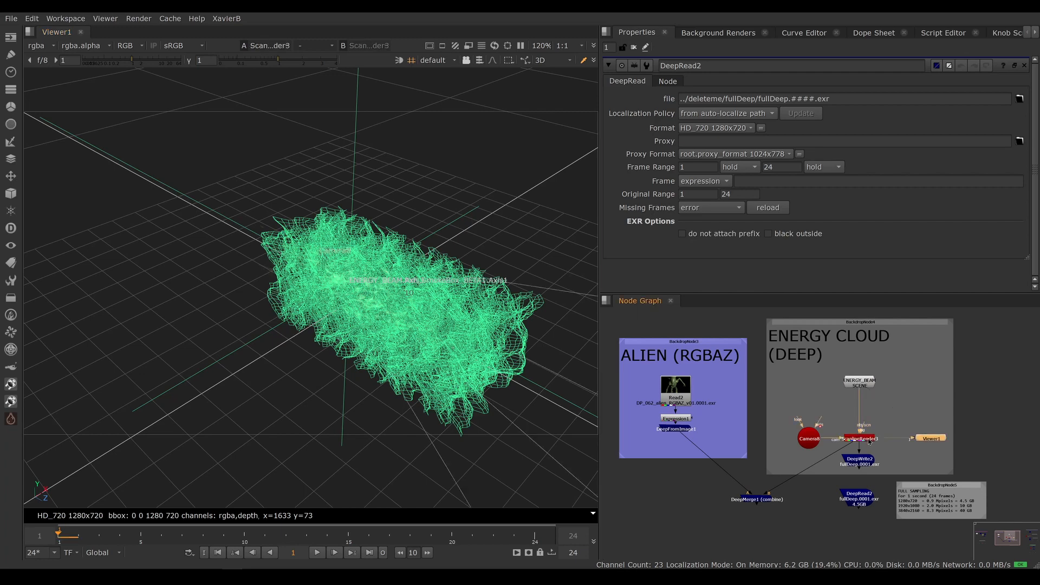
{"action": "key", "text": "Tab"}
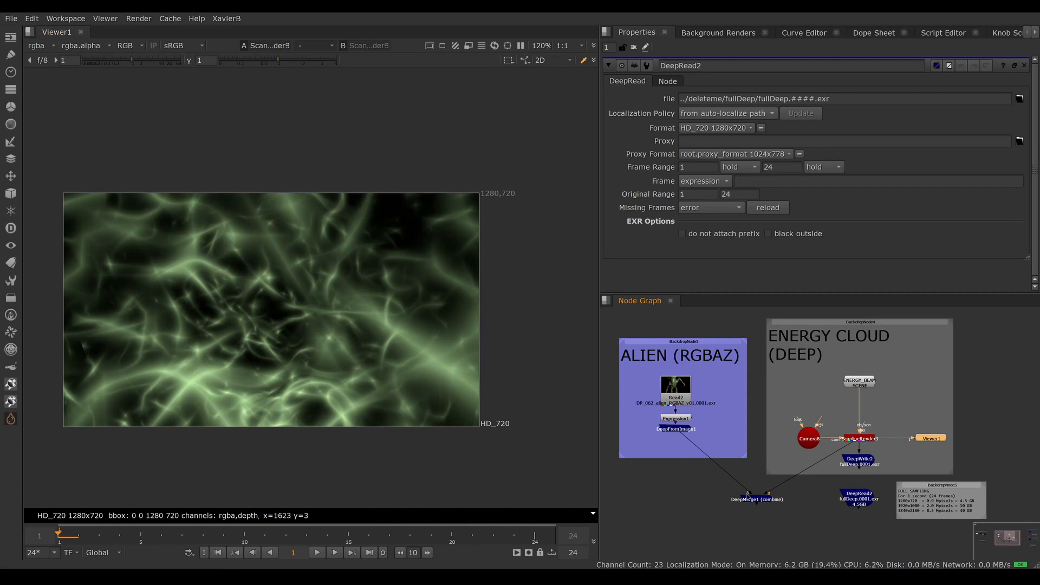
Step: Display the alien render converted to deep by DeepFromImage1 and examine the figure
{"action": "left_click", "coordinate": [679, 429]}
{"action": "key", "text": "1"}
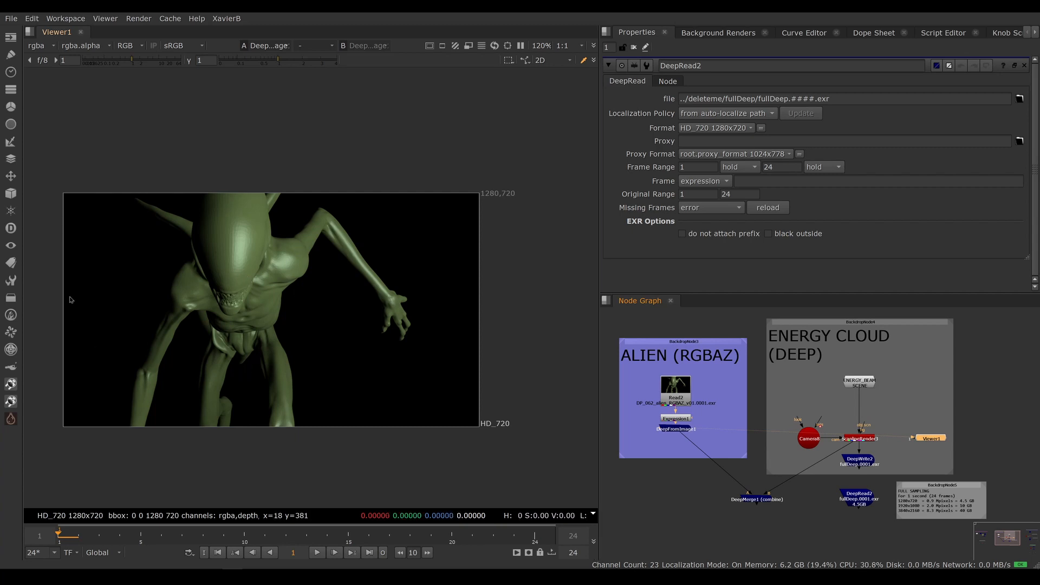
{"action": "left_click_drag", "start_coordinate": [123, 216], "coordinate": [355, 431]}
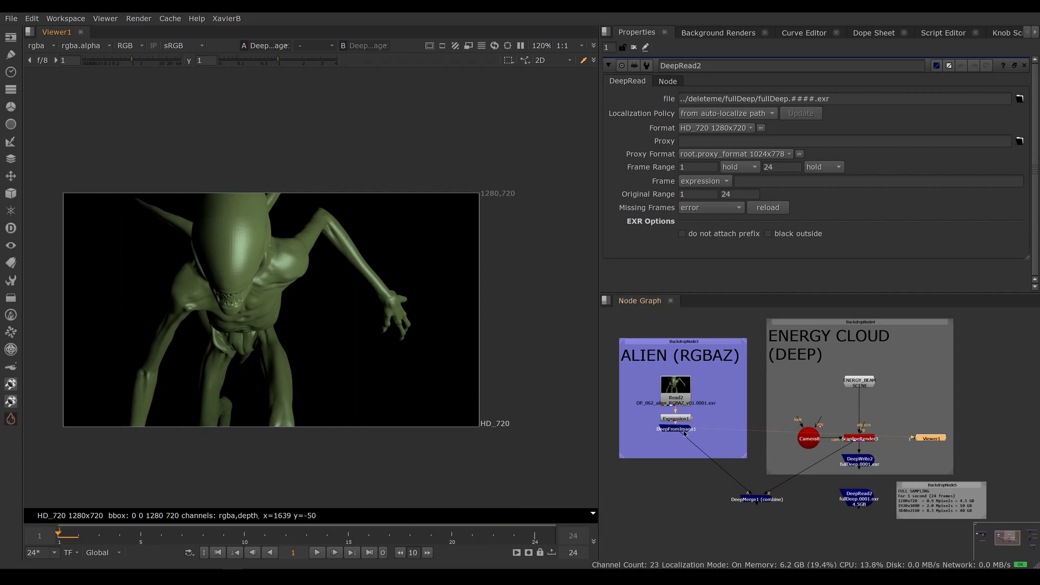
Step: Display the DeepMerge1 combine result and examine how the energy cloud wraps around the alien's legs and chest
{"action": "left_click", "coordinate": [749, 500]}
{"action": "key", "text": "1"}
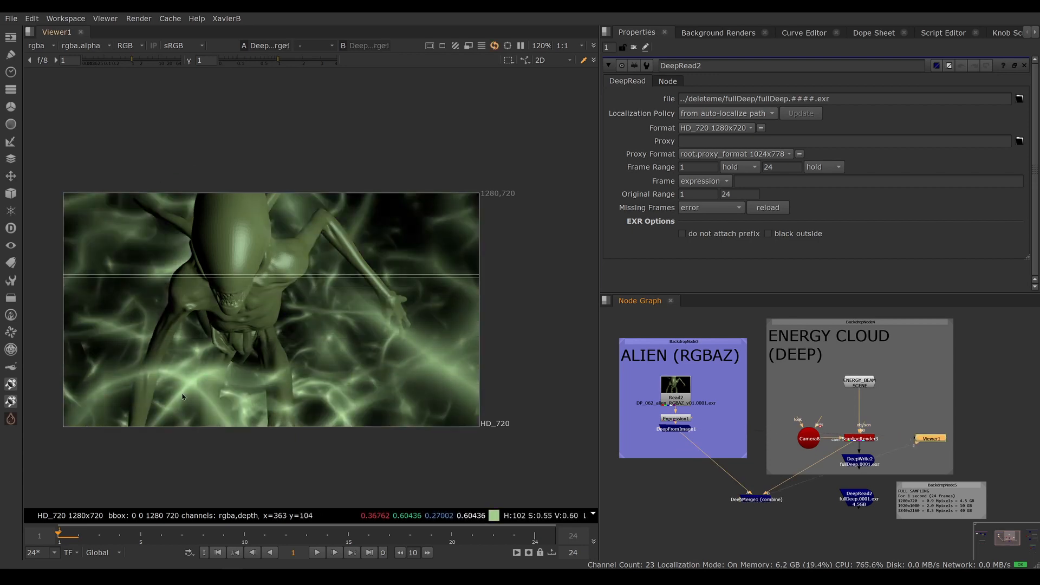
{"action": "left_click_drag", "start_coordinate": [91, 356], "coordinate": [232, 427], "text": "ctrl+shift"}
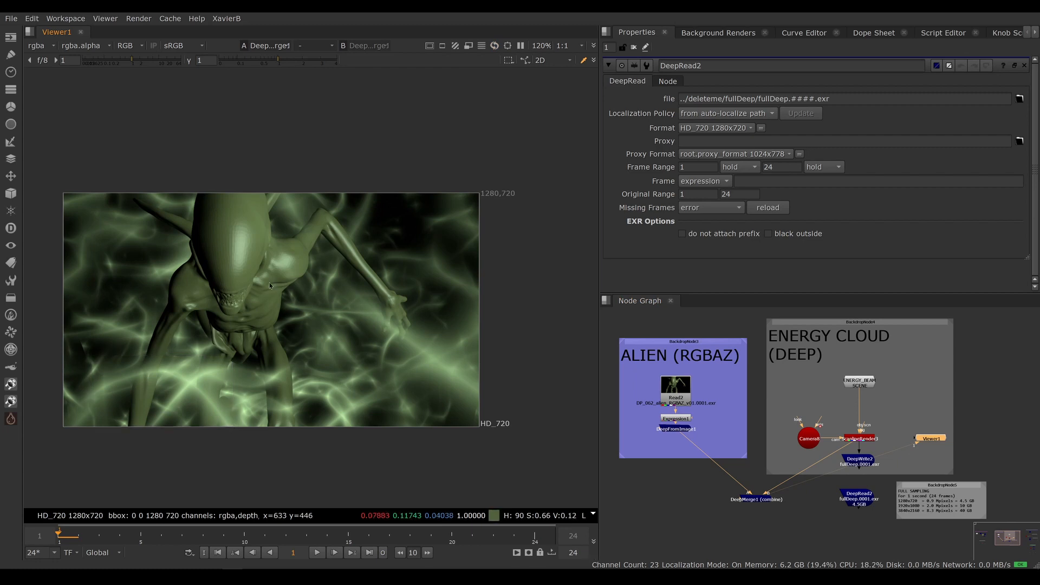
{"action": "left_click_drag", "start_coordinate": [270, 281], "coordinate": [312, 322], "text": "ctrl+shift"}
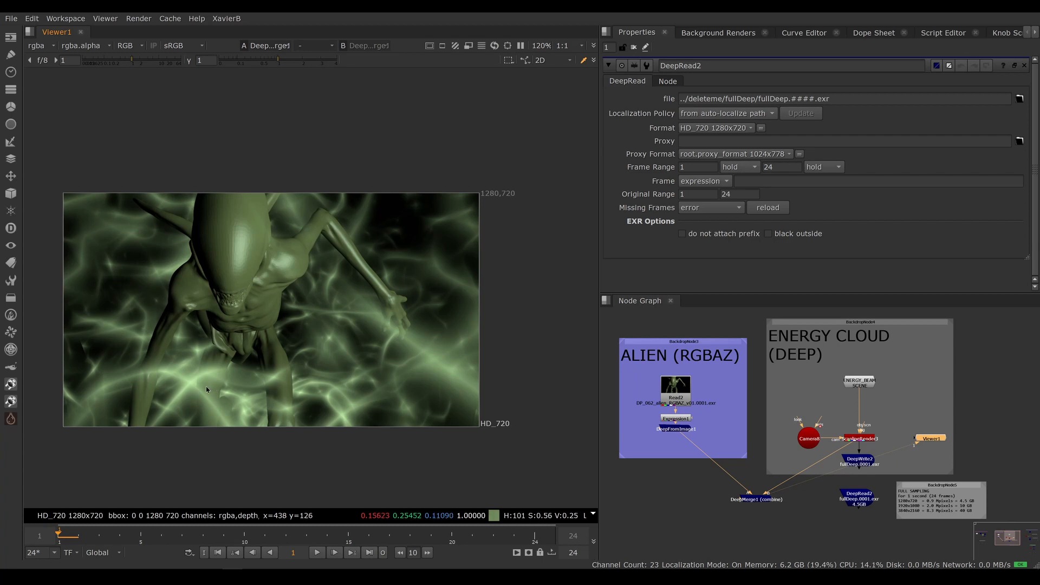
Step: Review the ScanlineRender3 and alien node branches feeding DeepMerge1, shifting the merge node slightly upward
{"action": "left_click", "coordinate": [859, 438]}
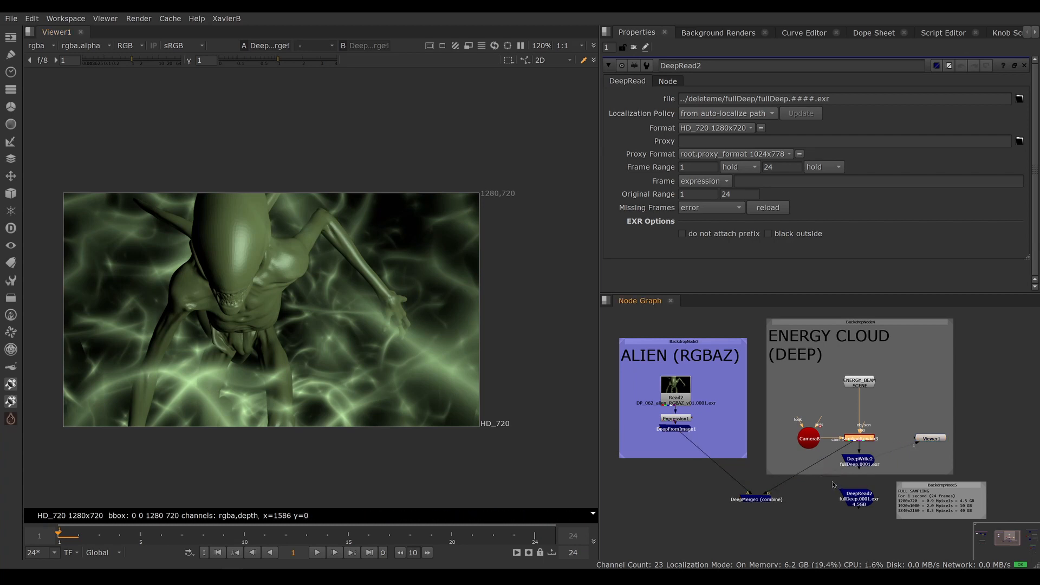
{"action": "left_click_drag", "start_coordinate": [764, 502], "coordinate": [758, 499]}
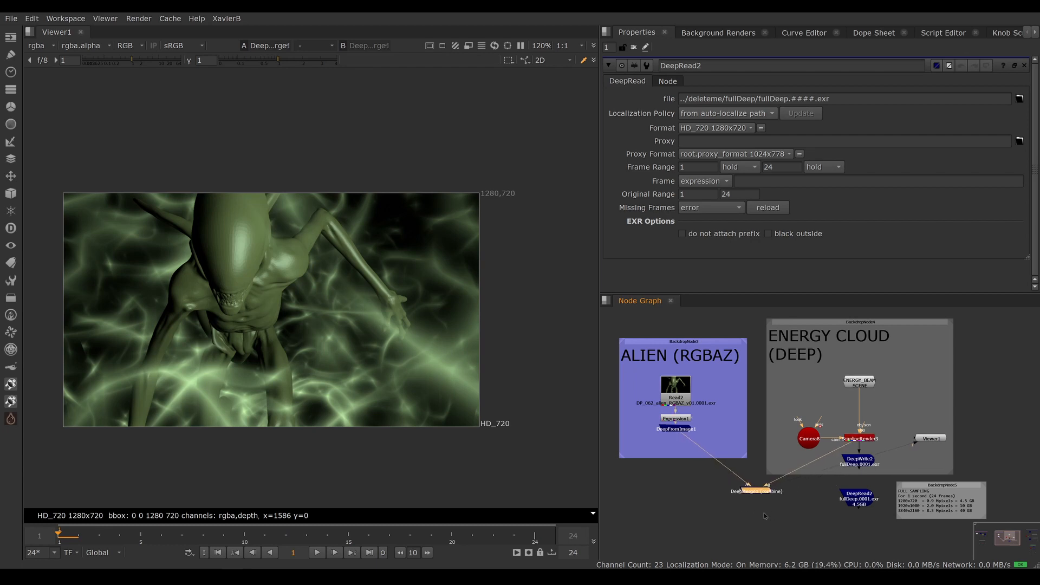
{"action": "left_click_drag", "start_coordinate": [714, 360], "coordinate": [639, 447]}
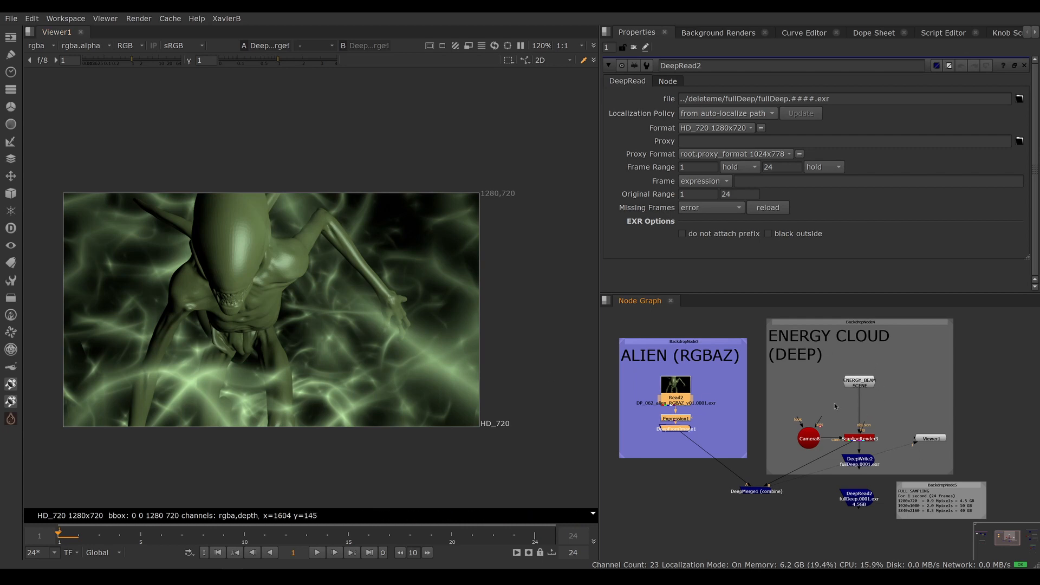
{"action": "left_click", "coordinate": [873, 471]}
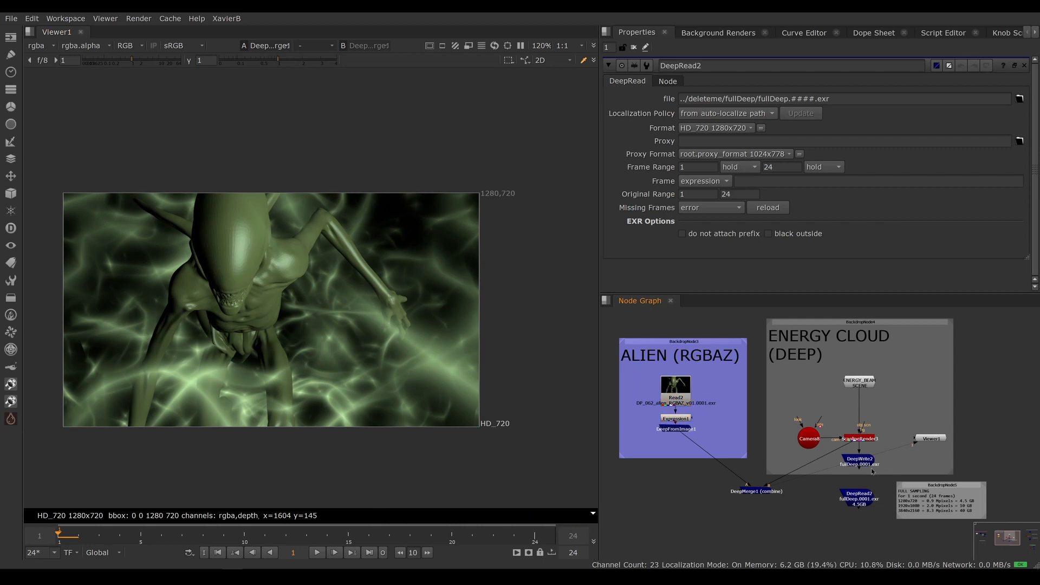
Step: Display DeepWrite2 and open its output settings, and display its full deep file read back in DeepRead2
{"action": "left_click", "coordinate": [867, 466]}
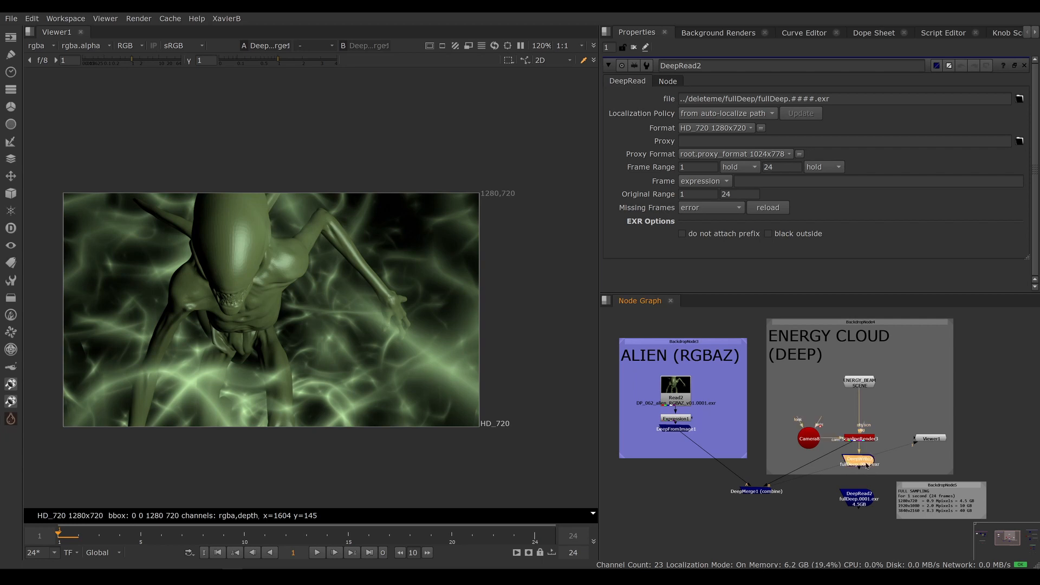
{"action": "key", "text": "1"}
{"action": "double_click", "coordinate": [867, 465]}
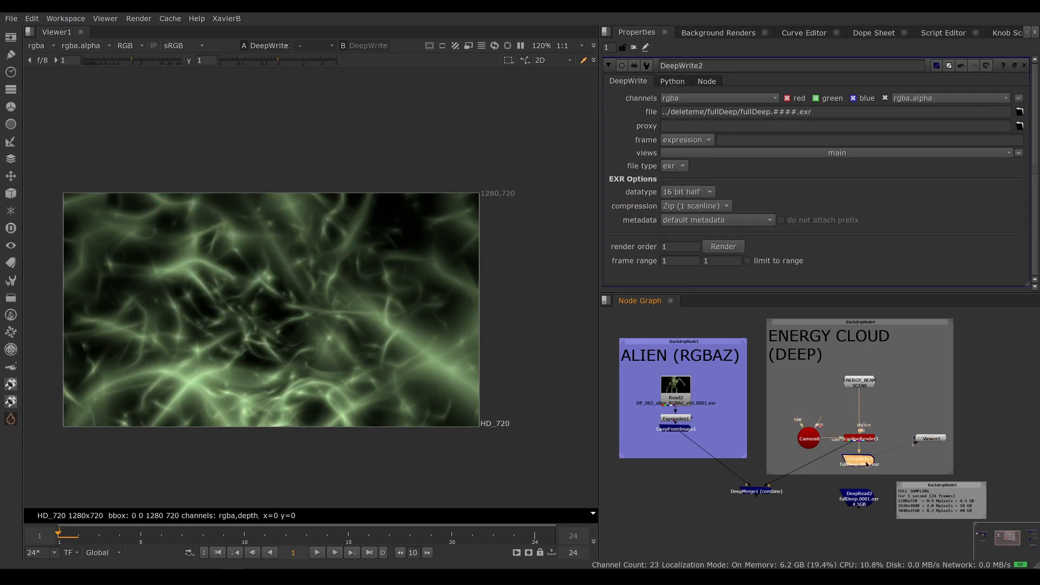
{"action": "left_click", "coordinate": [862, 503]}
{"action": "key", "text": "1"}
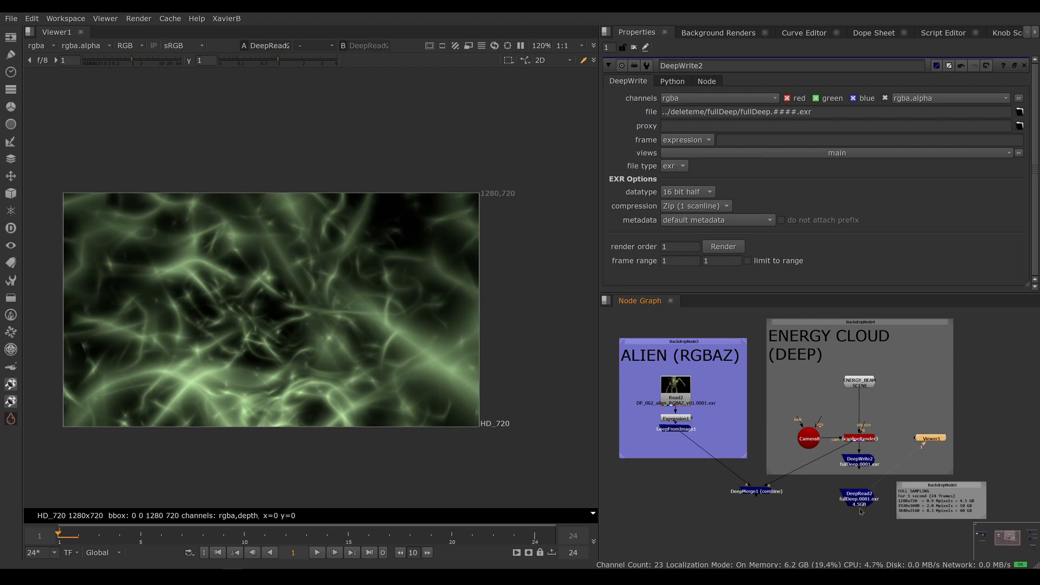
Step: Reconnect DeepMerge1's B input from ScanlineRender3 to DeepRead2, move the merge node lower and display the combined result
{"action": "left_click_drag", "start_coordinate": [842, 451], "coordinate": [858, 502]}
{"action": "left_click_drag", "start_coordinate": [761, 492], "coordinate": [763, 526]}
{"action": "key", "text": "1"}
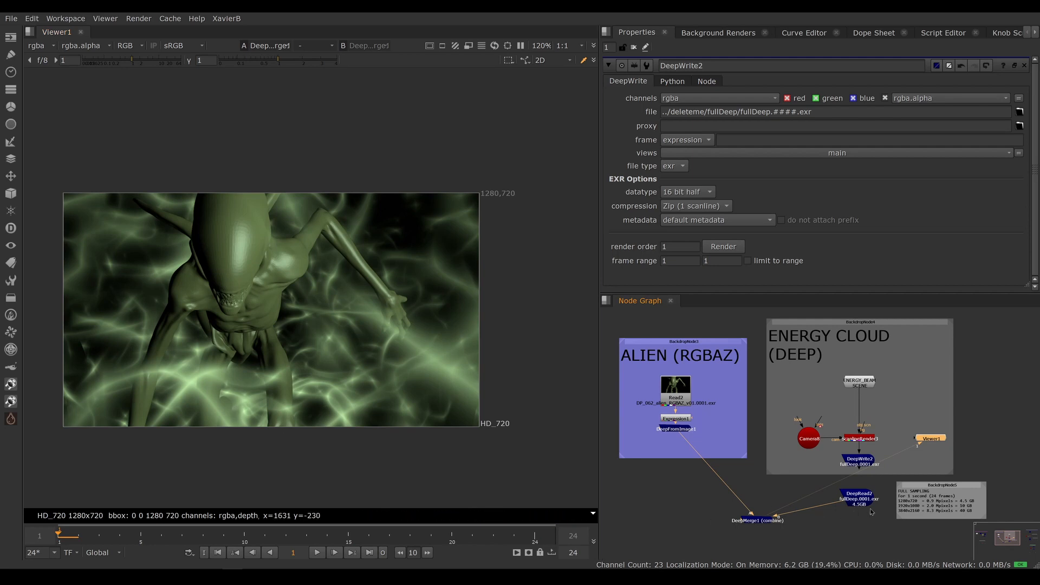
Step: Examine DeepRead2's file size, the image resolution and the full sampling size estimates in BackdropNode5
{"action": "scroll", "coordinate": [866, 512], "scroll_direction": "up", "scroll_amount": 6}
{"action": "middle_click_drag", "start_coordinate": [860, 497], "coordinate": [811, 495]}
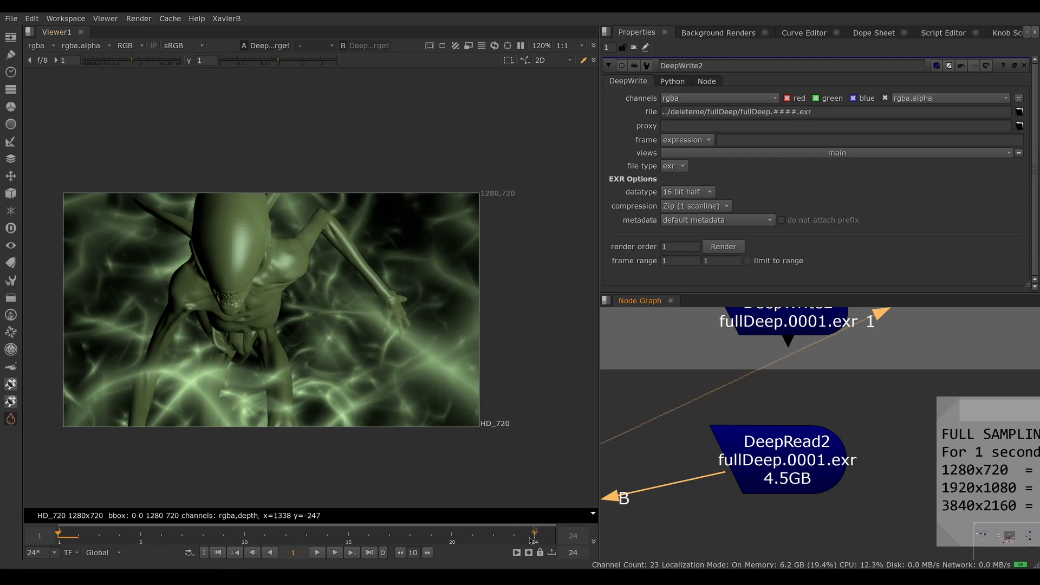
{"action": "left_click_drag", "start_coordinate": [469, 171], "coordinate": [530, 211]}
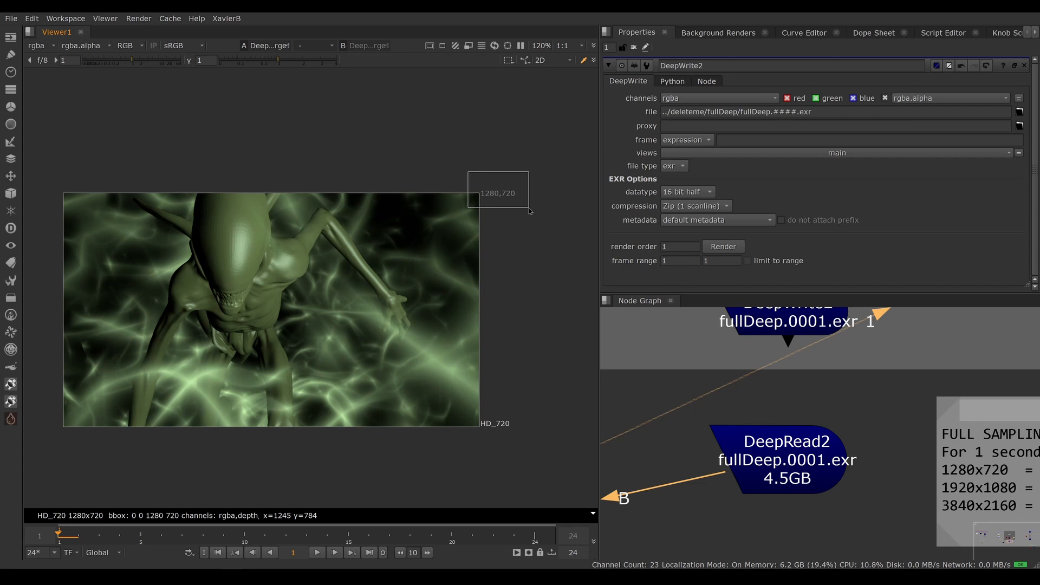
{"action": "scroll", "coordinate": [710, 451], "scroll_direction": "down", "scroll_amount": 3}
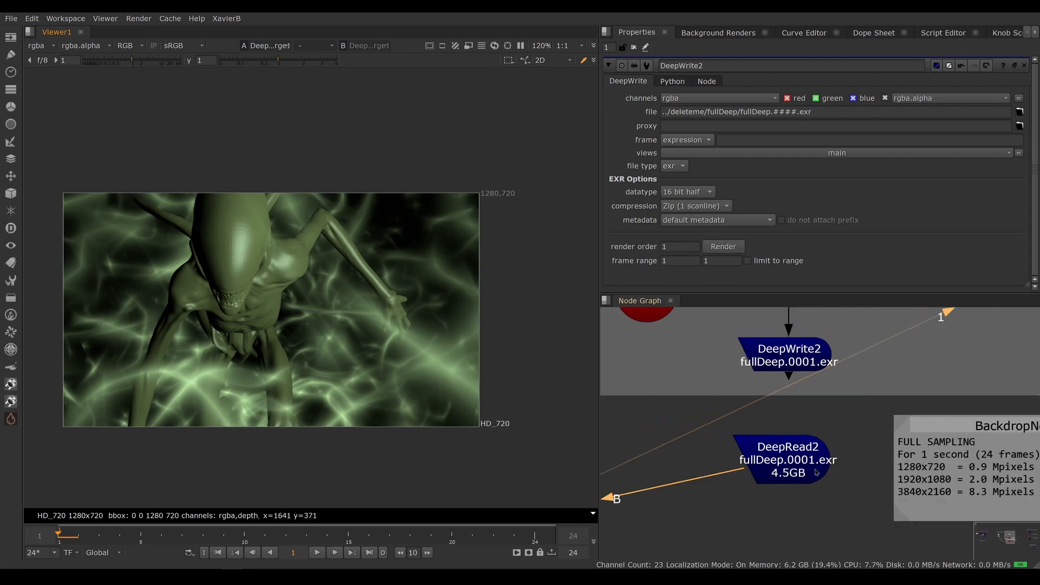
{"action": "middle_click_drag", "start_coordinate": [709, 449], "coordinate": [691, 446]}
{"action": "left_click_drag", "start_coordinate": [855, 412], "coordinate": [825, 408]}
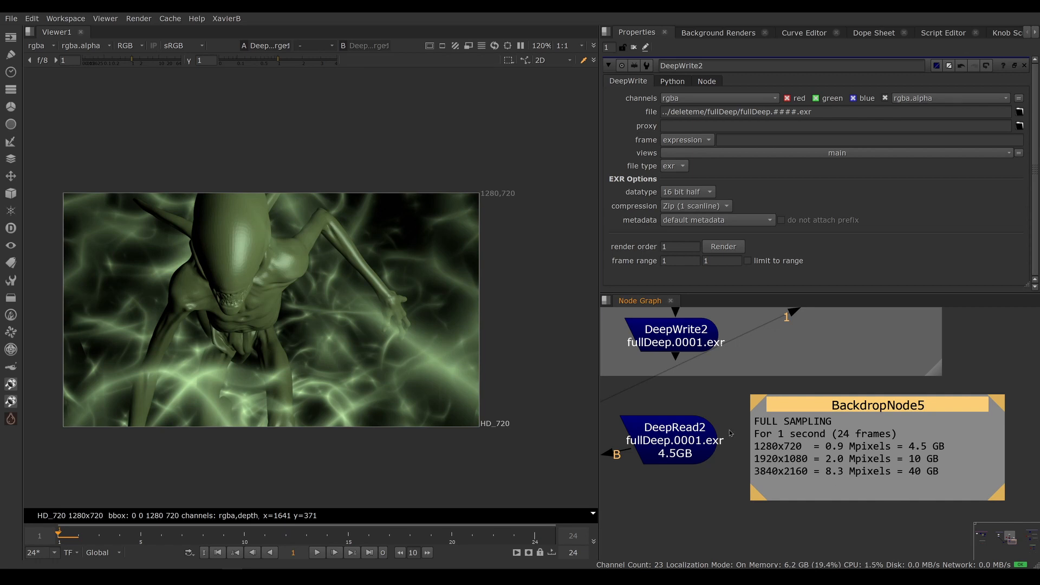
{"action": "scroll", "coordinate": [731, 433], "scroll_direction": "down", "scroll_amount": 3}
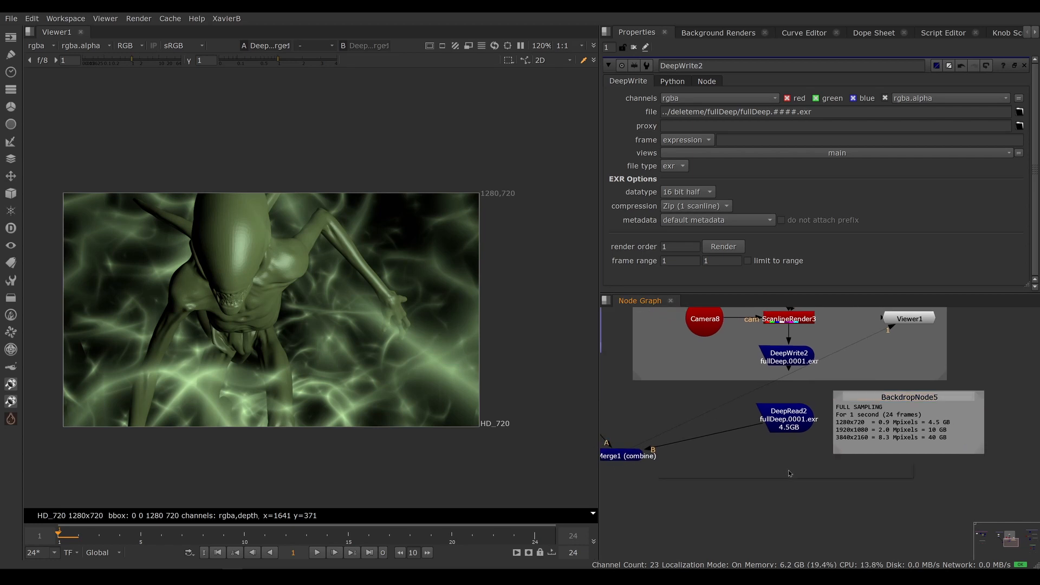
Step: Add a DeepSample node beneath DeepRead2, connect it to that node and display it in the viewer
{"action": "type", "text": "DEEPSA"}
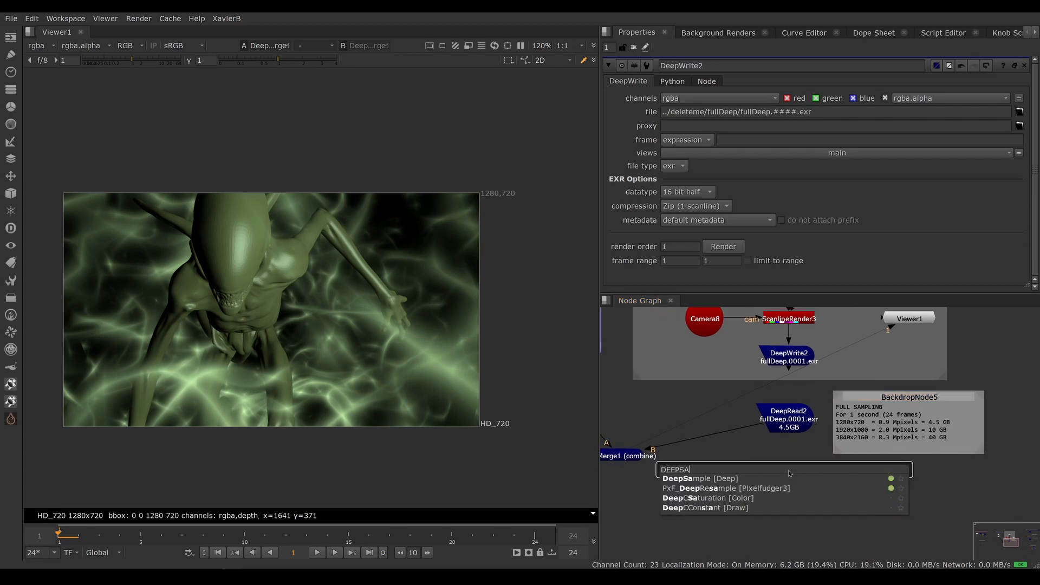
{"action": "type", "text": "M"}
{"action": "key", "text": "Return"}
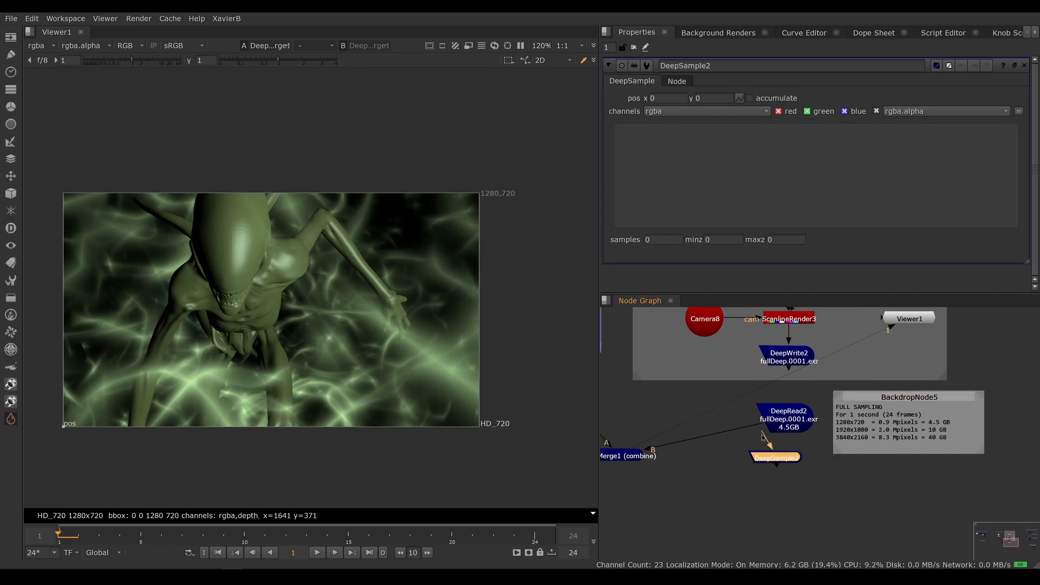
{"action": "left_click_drag", "start_coordinate": [762, 435], "coordinate": [793, 465]}
{"action": "key", "text": "1"}
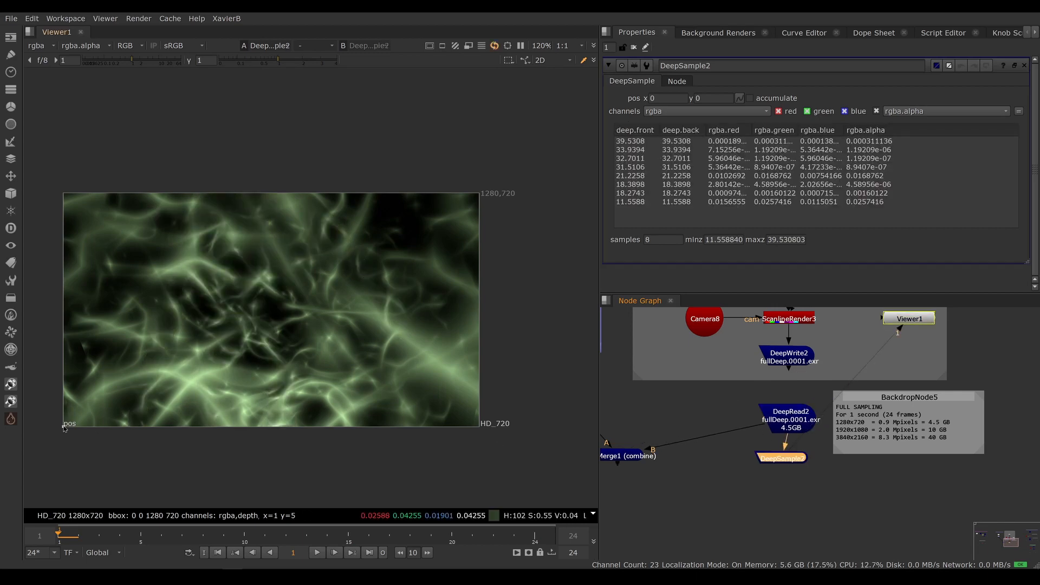
Step: Sample the full deep render with DeepSample2 at several spots across the energy cloud to check the number of samples
{"action": "left_click_drag", "start_coordinate": [64, 425], "coordinate": [253, 315]}
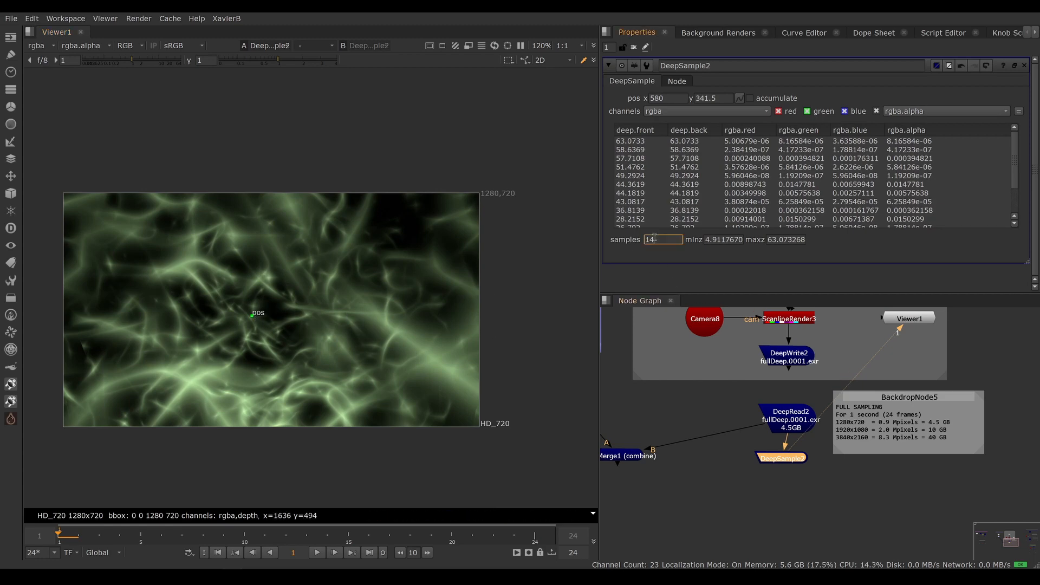
{"action": "left_click_drag", "start_coordinate": [253, 317], "coordinate": [194, 352]}
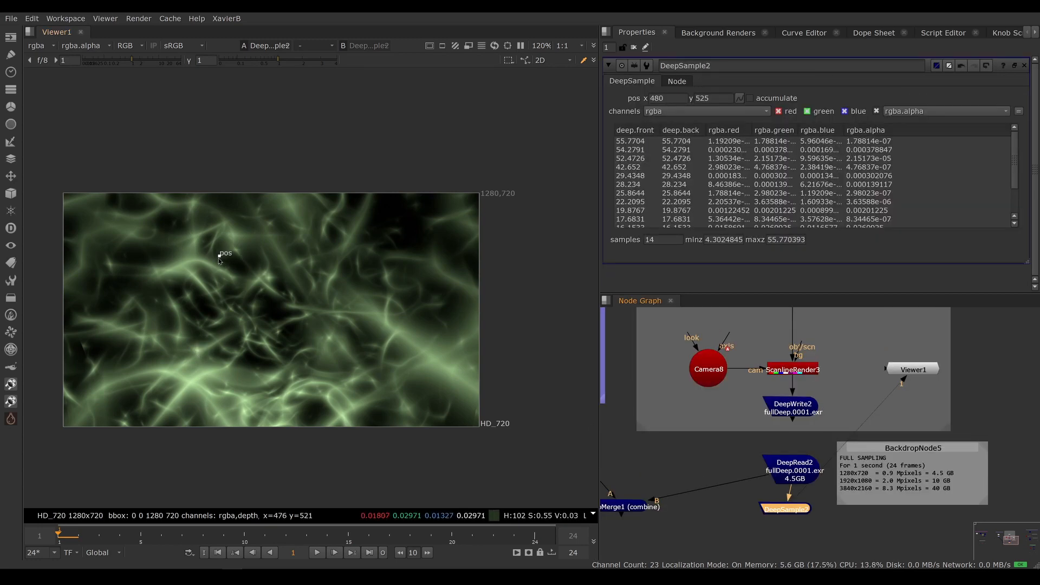
{"action": "left_click_drag", "start_coordinate": [219, 258], "coordinate": [308, 326]}
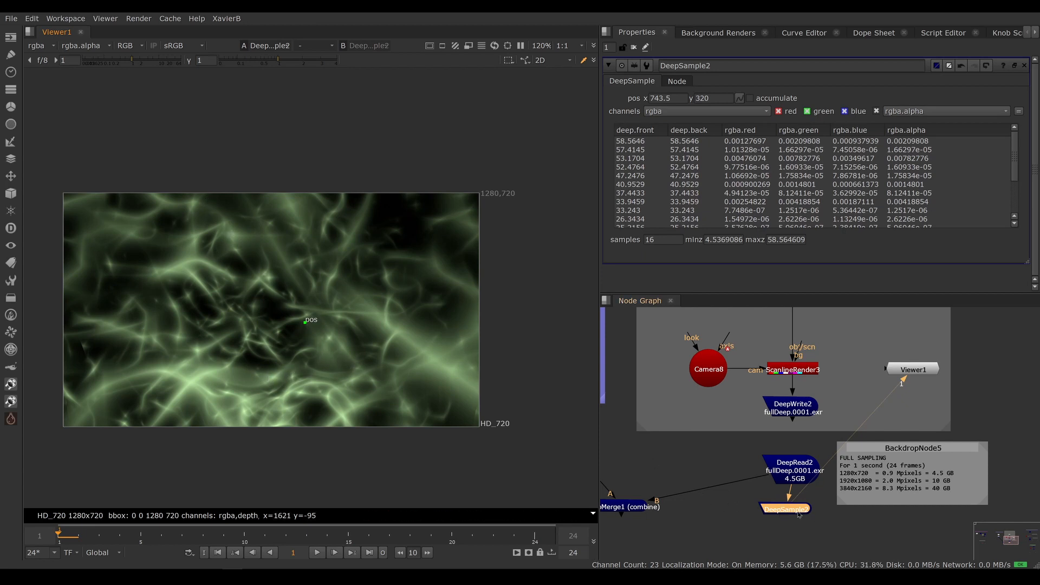
Step: Move DeepSample2 aside and add a PxF_DeepResample node beneath DeepRead2
{"action": "left_click_drag", "start_coordinate": [799, 513], "coordinate": [801, 513]}
{"action": "left_click", "coordinate": [752, 522]}
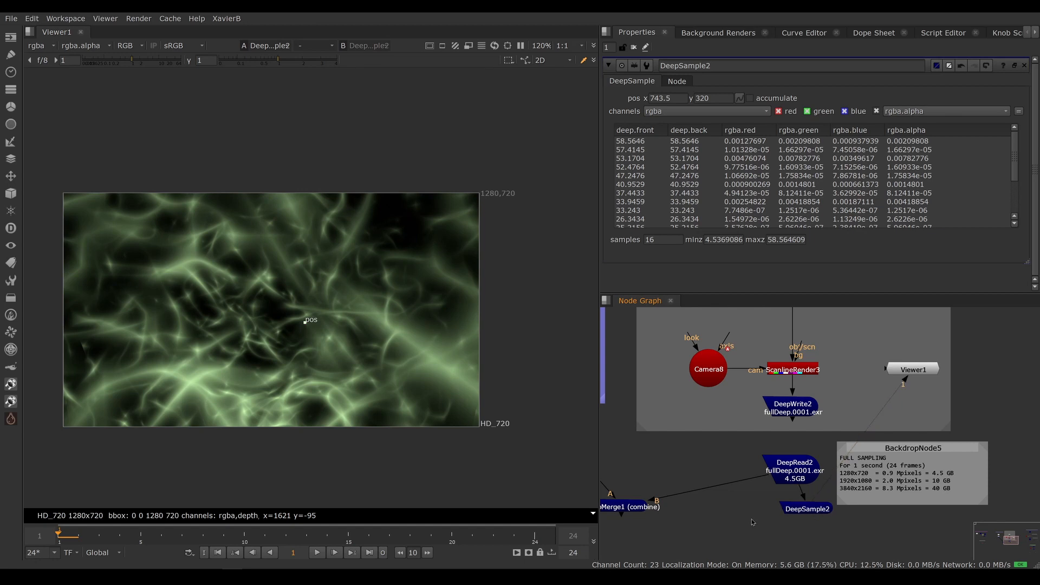
{"action": "left_click", "coordinate": [10, 421]}
{"action": "mouse_move", "coordinate": [101, 347]}
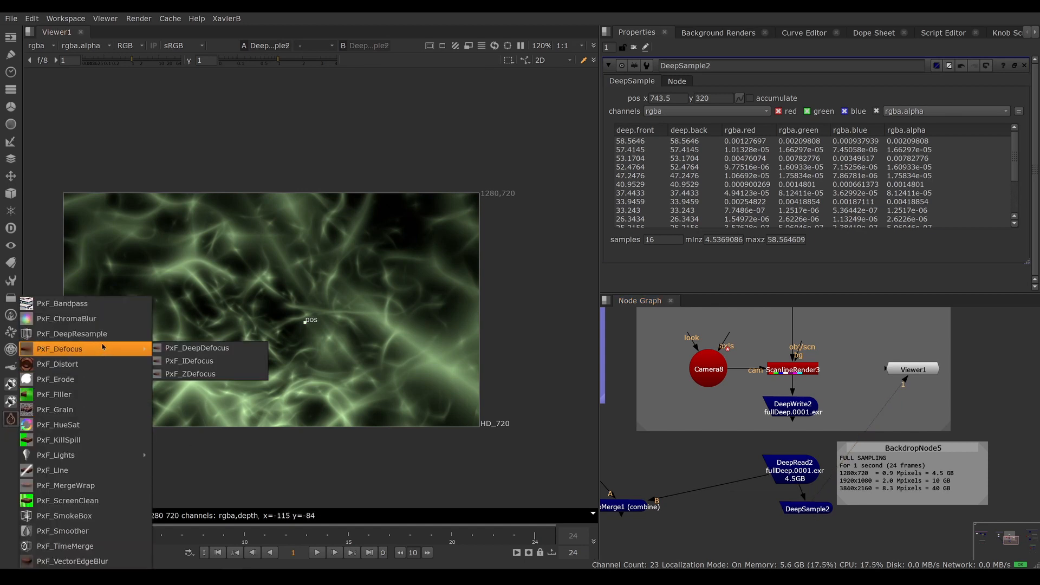
{"action": "left_click", "coordinate": [76, 334]}
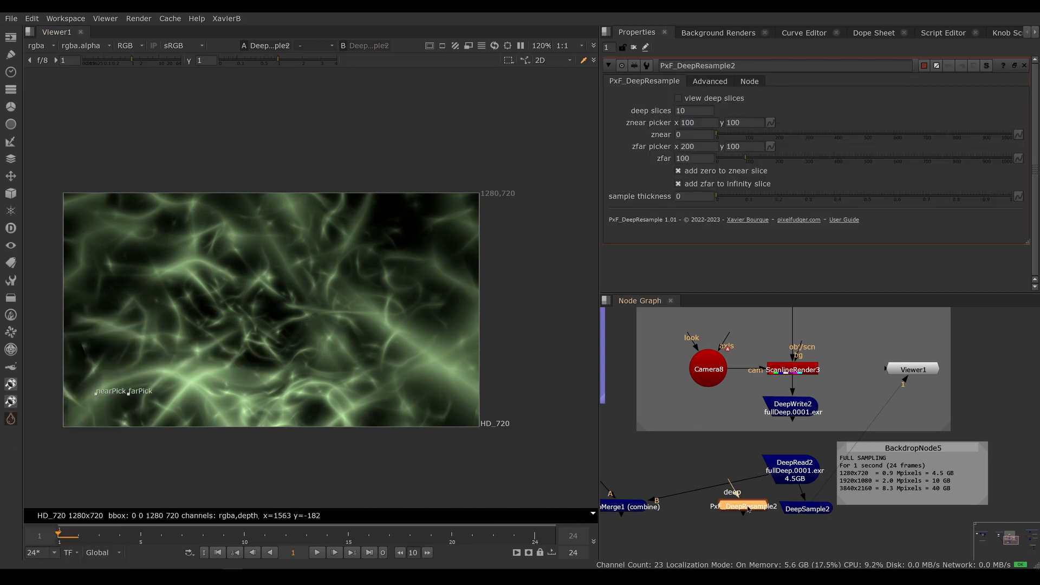
Step: Attach PxF_DeepResample2 to DeepRead2 beside DeepSample2, then show the resample node in viewer input 1 and DeepRead2 in input 2
{"action": "left_click_drag", "start_coordinate": [748, 506], "coordinate": [840, 523]}
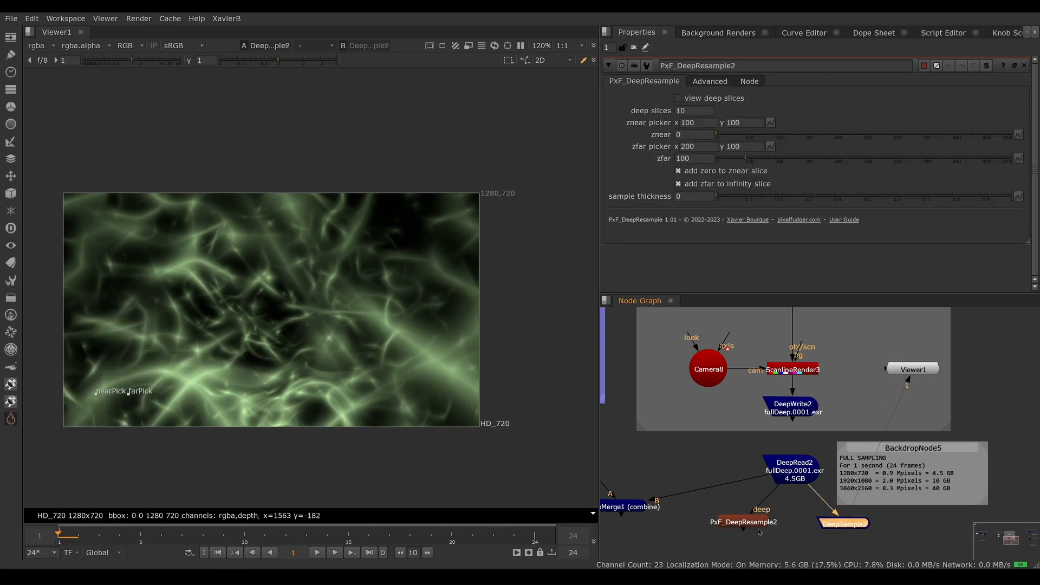
{"action": "left_click_drag", "start_coordinate": [753, 524], "coordinate": [798, 519]}
{"action": "key", "text": "1"}
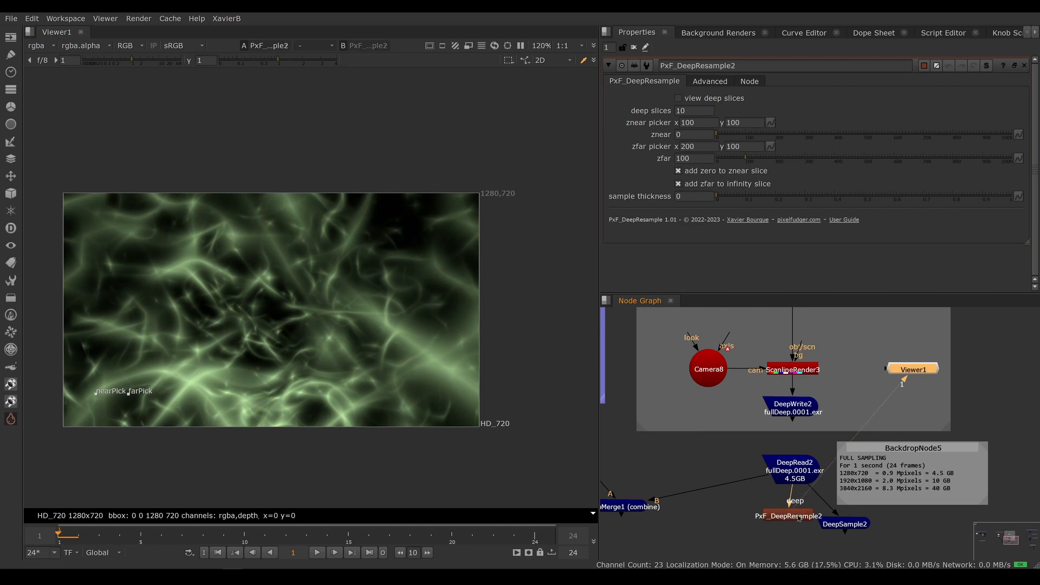
{"action": "left_click", "coordinate": [791, 472]}
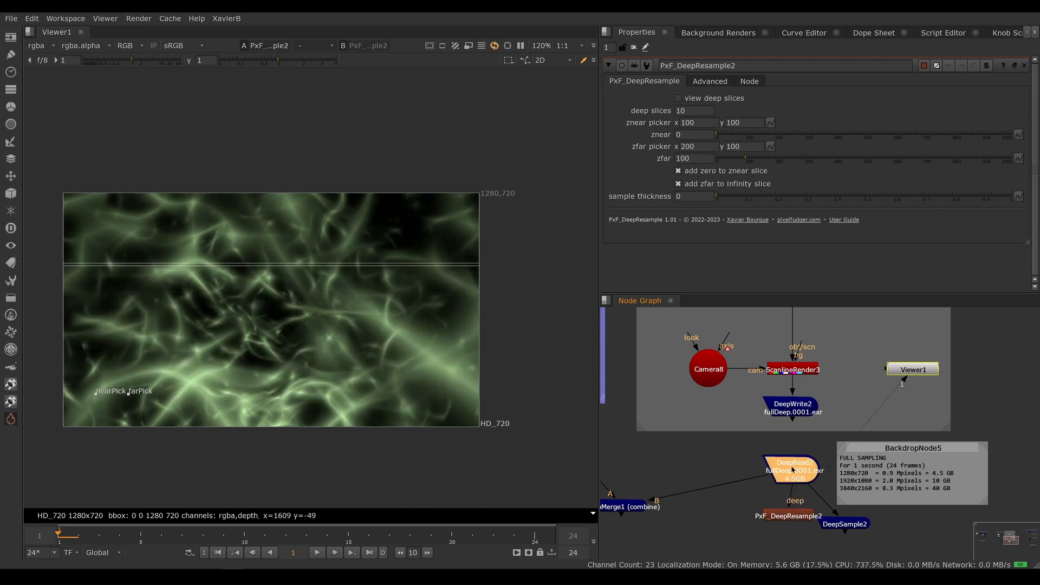
{"action": "key", "text": "2"}
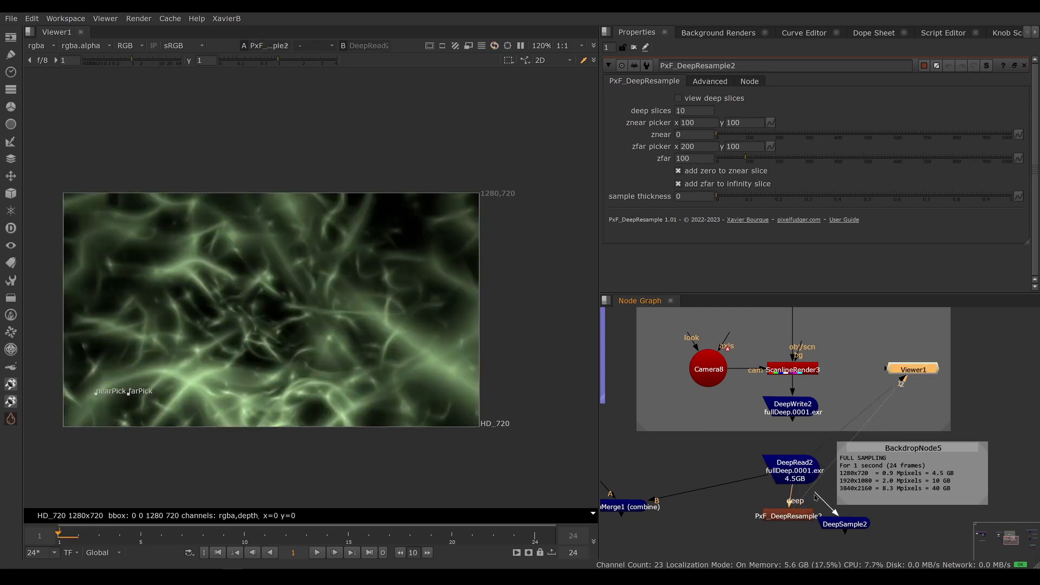
Step: Reconnect DeepSample2 to the output of PxF_DeepResample2, display it and check its number of samples
{"action": "left_click_drag", "start_coordinate": [816, 493], "coordinate": [842, 536]}
{"action": "key", "text": "1"}
{"action": "left_click", "coordinate": [842, 537]}
{"action": "double_click", "coordinate": [843, 537]}
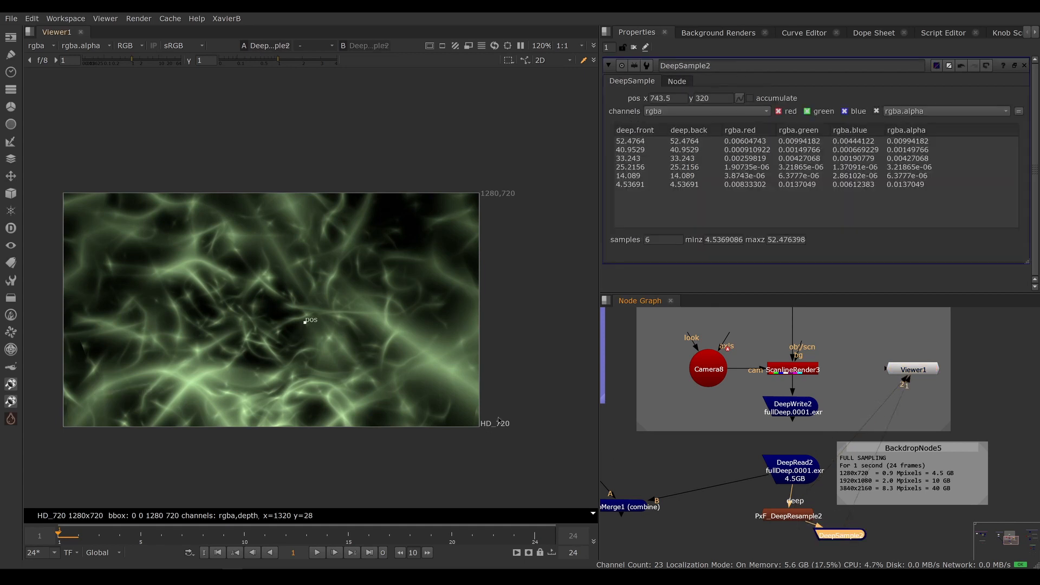
{"action": "left_click", "coordinate": [648, 240]}
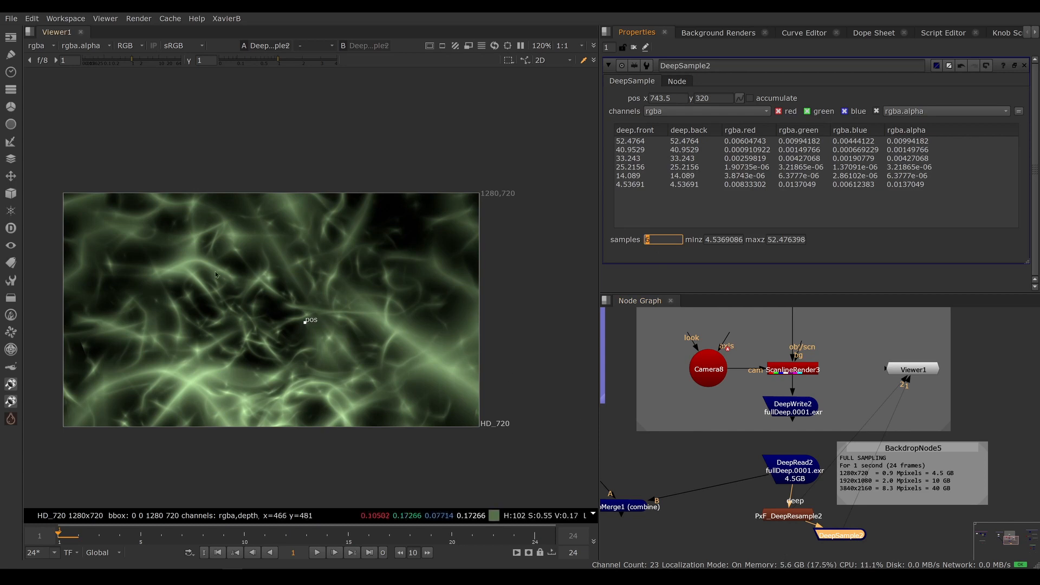
Step: Display PxF_DeepResample2 in the viewer and open its settings
{"action": "left_click", "coordinate": [776, 517]}
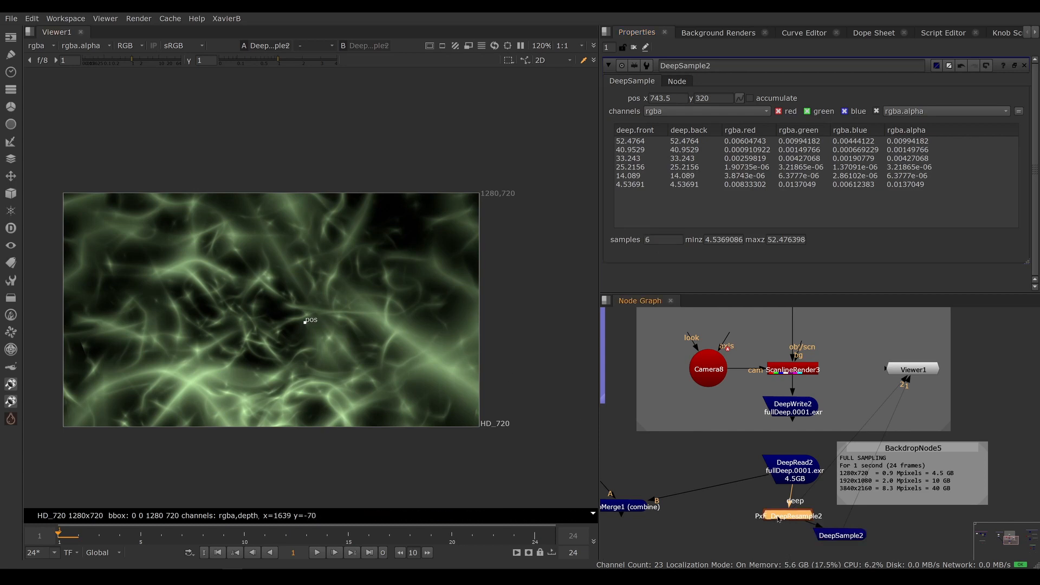
{"action": "key", "text": "1"}
{"action": "double_click", "coordinate": [777, 518]}
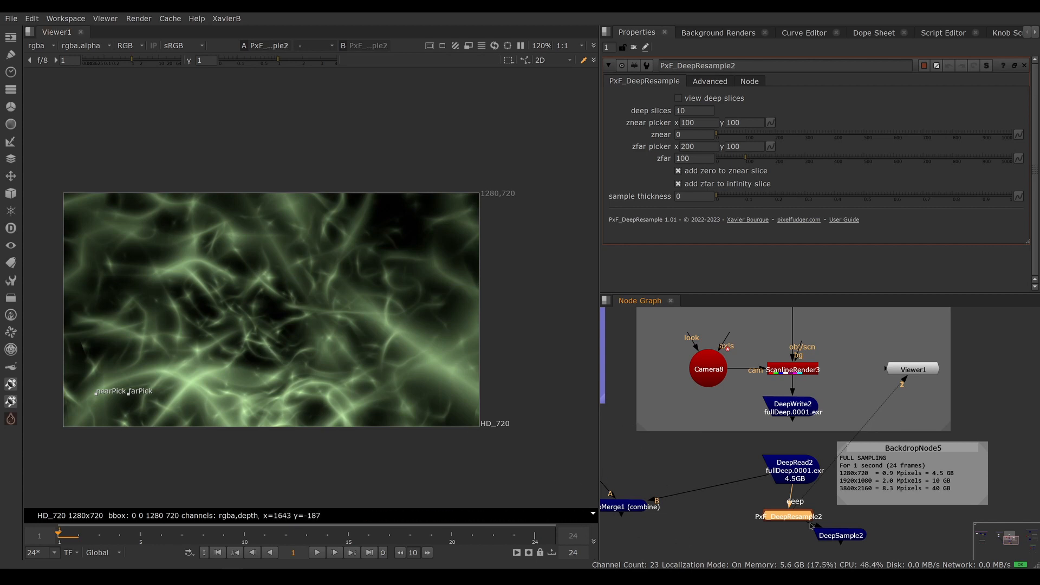
Step: Reconnect DeepSample2 to DeepRead2, place it beside the resample node, display it and open its settings
{"action": "left_click_drag", "start_coordinate": [838, 537], "coordinate": [871, 543]}
{"action": "left_click_drag", "start_coordinate": [809, 484], "coordinate": [805, 476]}
{"action": "left_click_drag", "start_coordinate": [880, 546], "coordinate": [871, 531]}
{"action": "key", "text": "1"}
{"action": "double_click", "coordinate": [872, 533]}
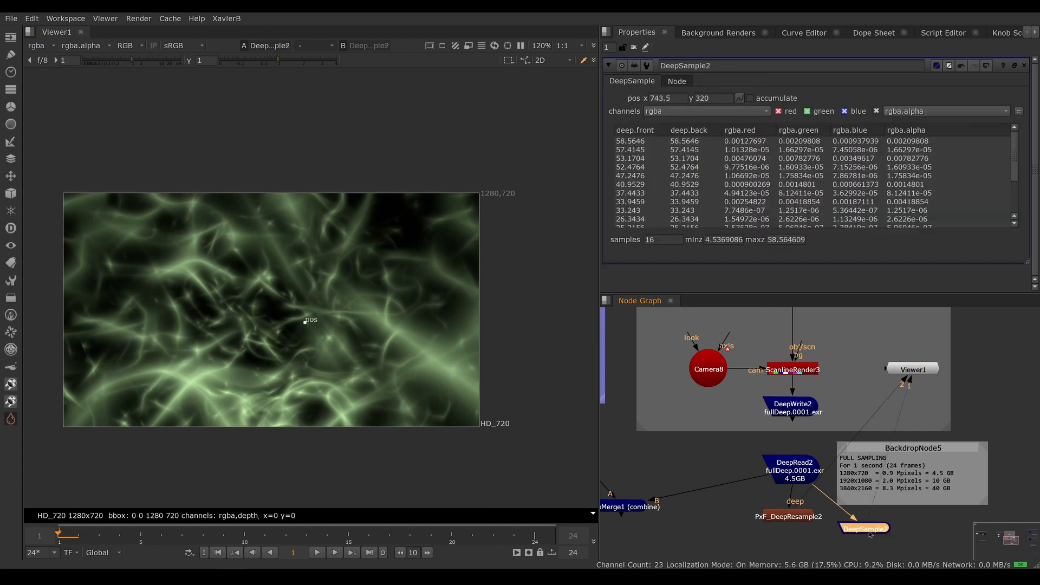
Step: Sample the cloud at about x 395, y 310, sort the samples by deep.front and examine the nearest and farthest depths
{"action": "left_click_drag", "start_coordinate": [272, 310], "coordinate": [193, 325]}
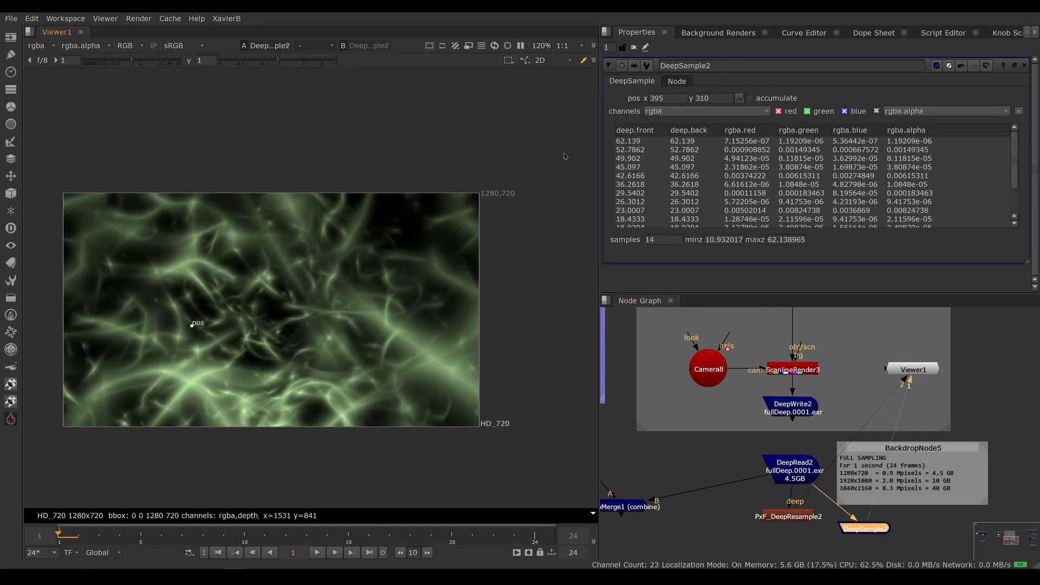
{"action": "left_click", "coordinate": [636, 131]}
{"action": "left_click", "coordinate": [620, 142]}
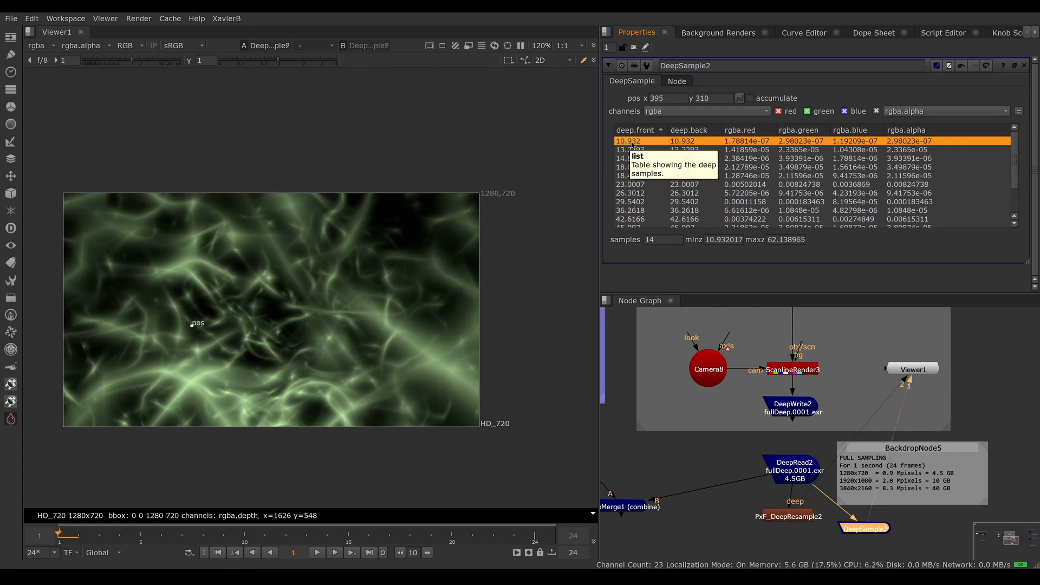
{"action": "left_click_drag", "start_coordinate": [1016, 154], "coordinate": [1015, 194]}
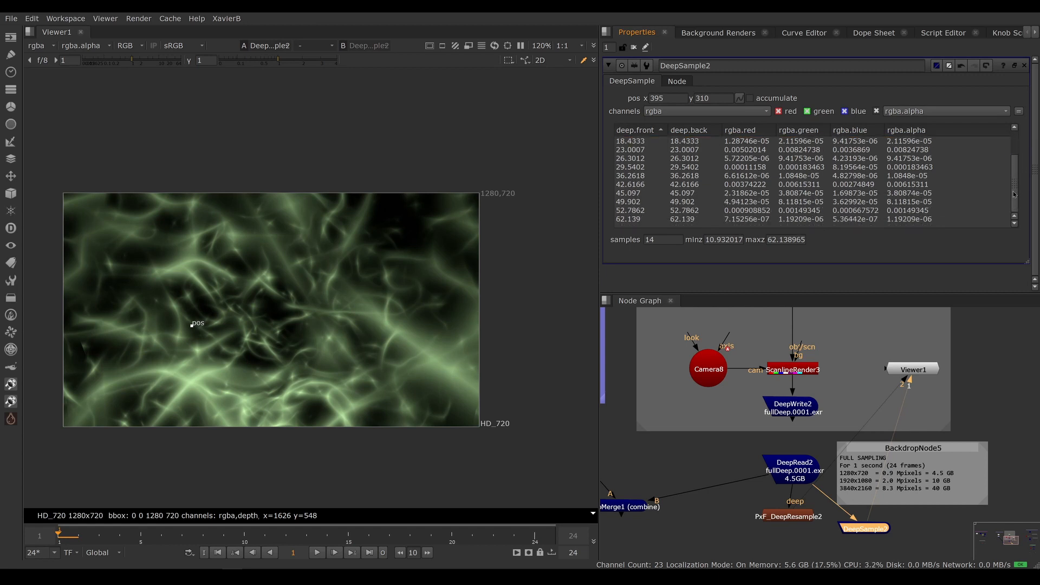
{"action": "left_click", "coordinate": [633, 220]}
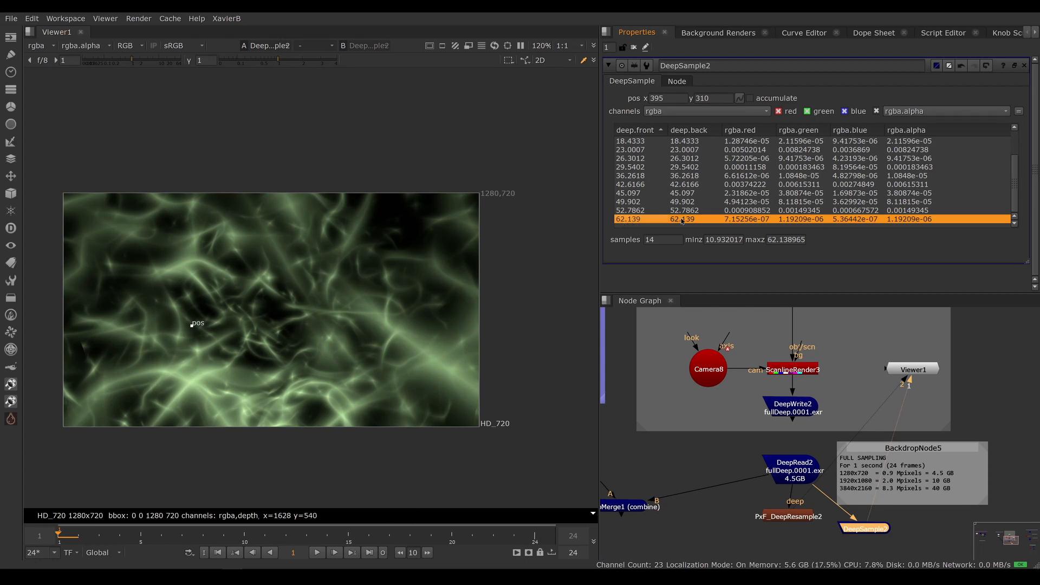
Step: Move the sample position to about x 696.5, y 570 and examine its nearest and farthest deep.front depths
{"action": "left_click_drag", "start_coordinate": [193, 325], "coordinate": [290, 240]}
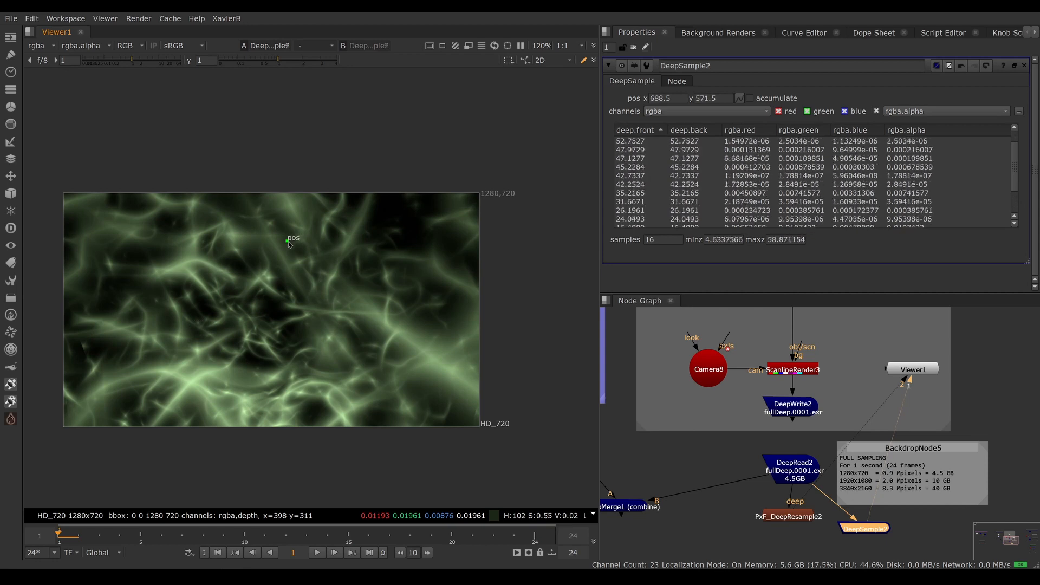
{"action": "left_click", "coordinate": [641, 130]}
{"action": "left_click", "coordinate": [629, 142]}
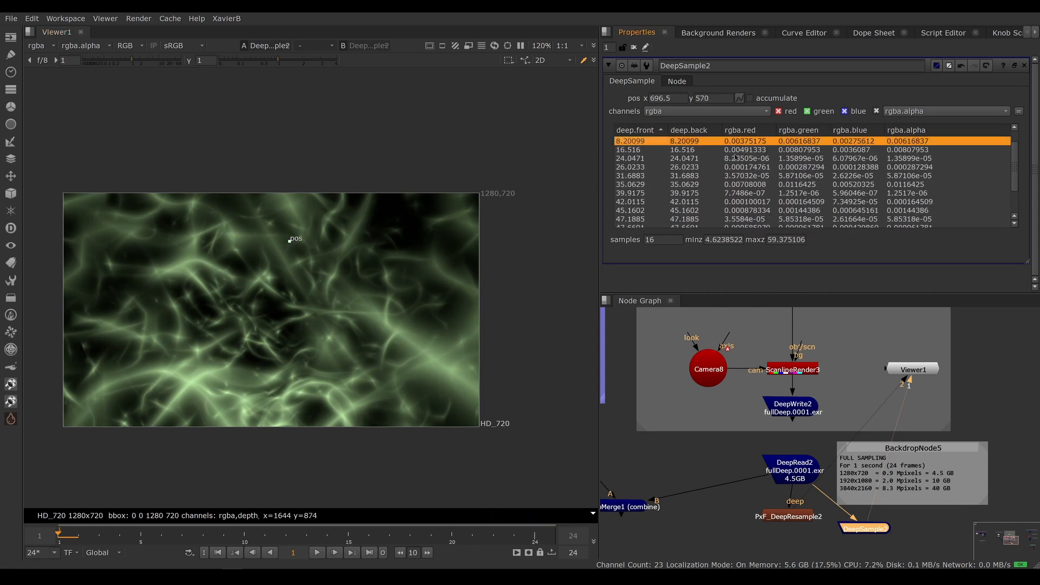
{"action": "scroll", "coordinate": [629, 162], "scroll_direction": "down", "scroll_amount": 2}
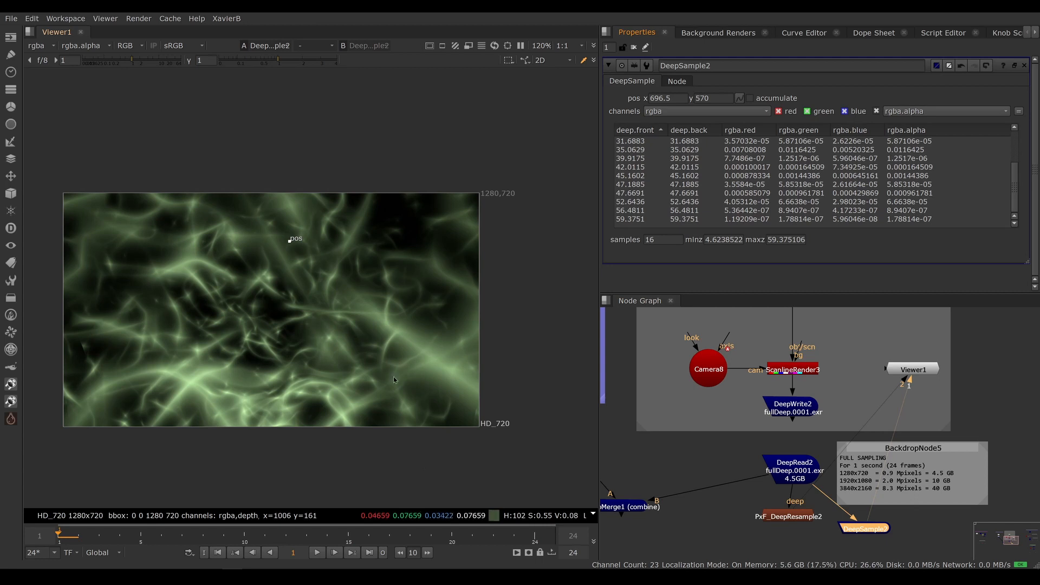
Step: Add a DeepToPoints node in the empty area between DeepMerge1 and PxF_DeepResample2
{"action": "middle_click_drag", "start_coordinate": [714, 508], "coordinate": [769, 477]}
{"action": "left_click", "coordinate": [743, 486]}
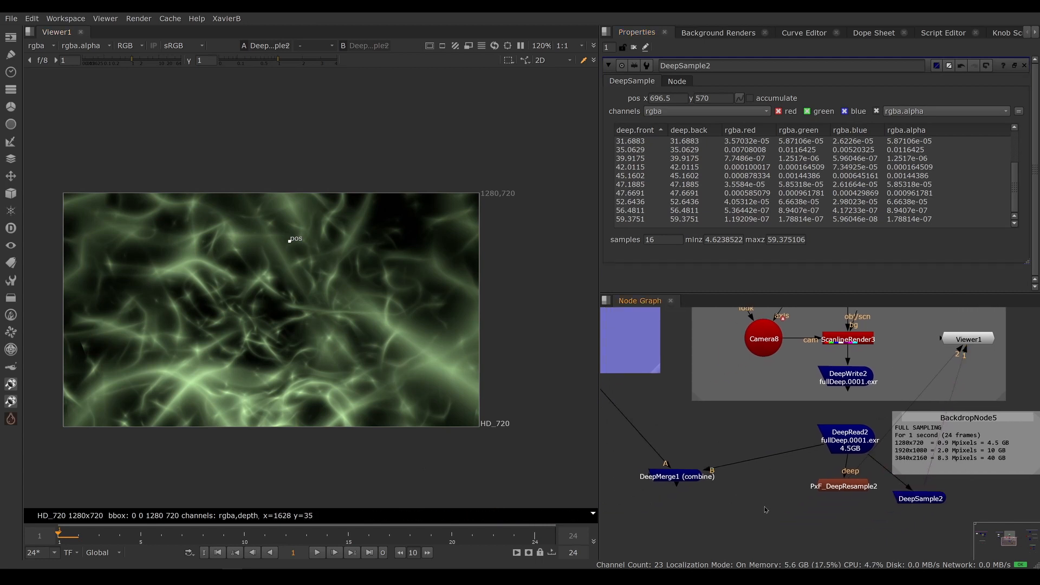
{"action": "key", "text": "Tab"}
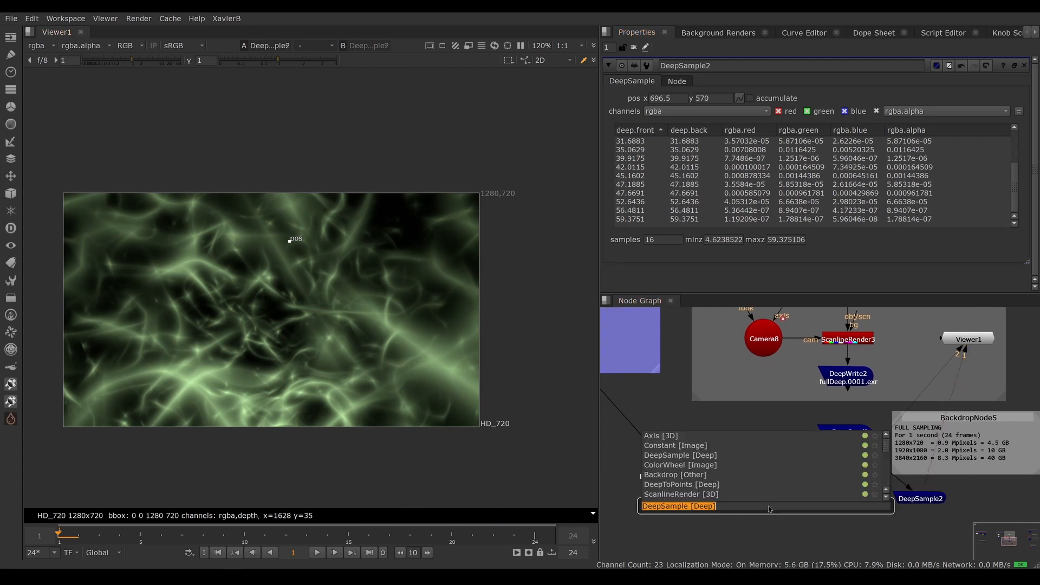
{"action": "type", "text": "deept"}
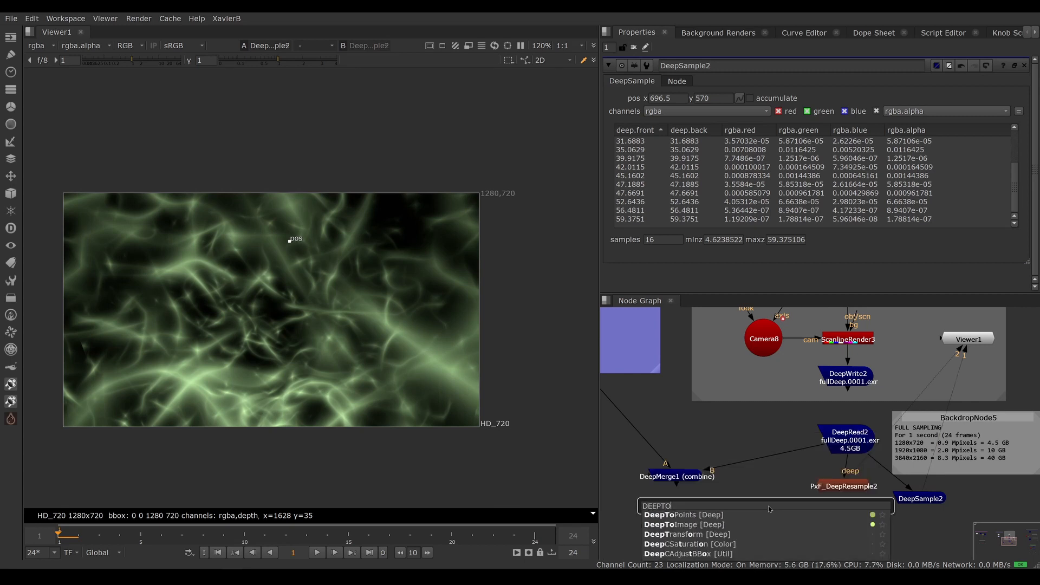
{"action": "key", "text": "Down"}
{"action": "key", "text": "Return"}
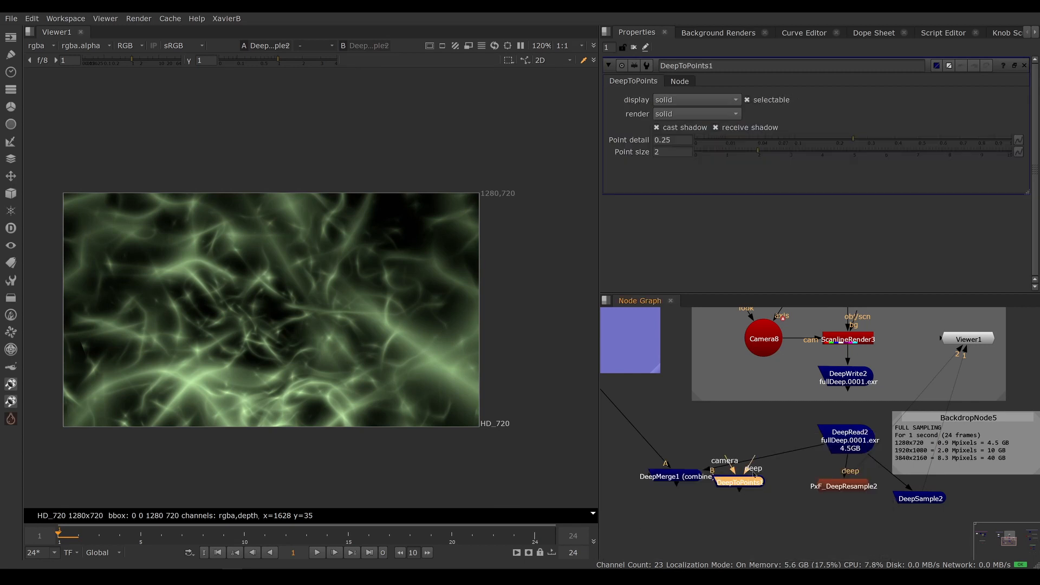
Step: Connect DeepToPoints1's camera input to Camera8 and its deep input to DeepRead2, and display the point cloud
{"action": "left_click_drag", "start_coordinate": [754, 475], "coordinate": [763, 342]}
{"action": "left_click_drag", "start_coordinate": [779, 495], "coordinate": [770, 489]}
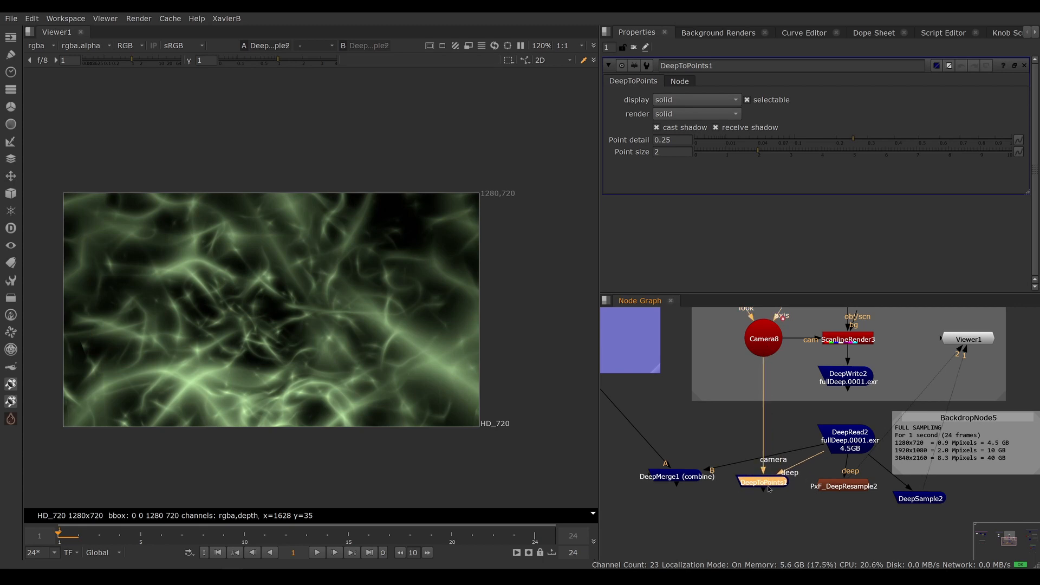
{"action": "key", "text": "1"}
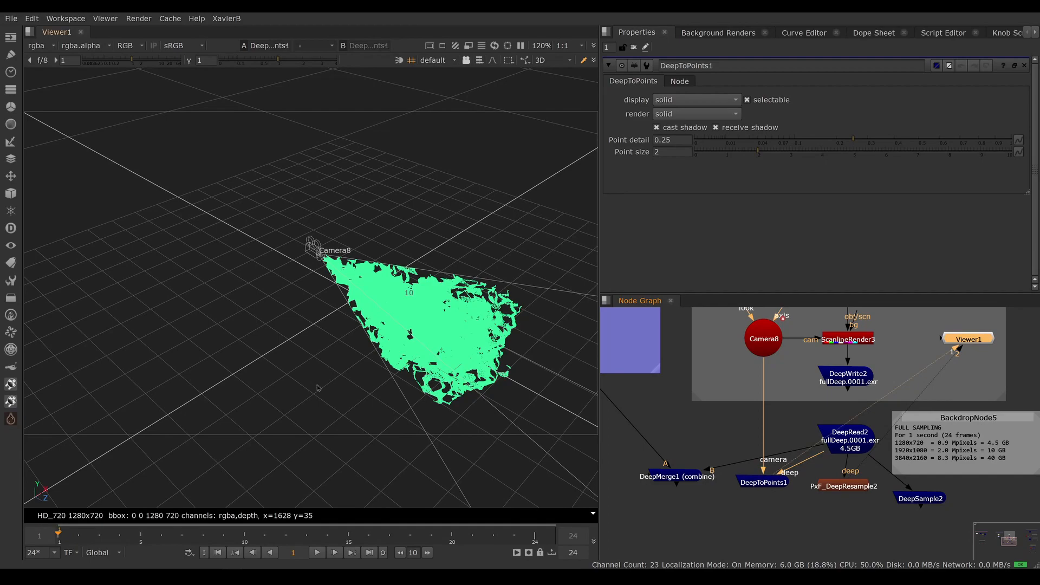
Step: Examine from above how far the energy cloud's points extend in depth from Camera8
{"action": "left_click_drag", "start_coordinate": [317, 388], "coordinate": [362, 389], "text": "ctrl"}
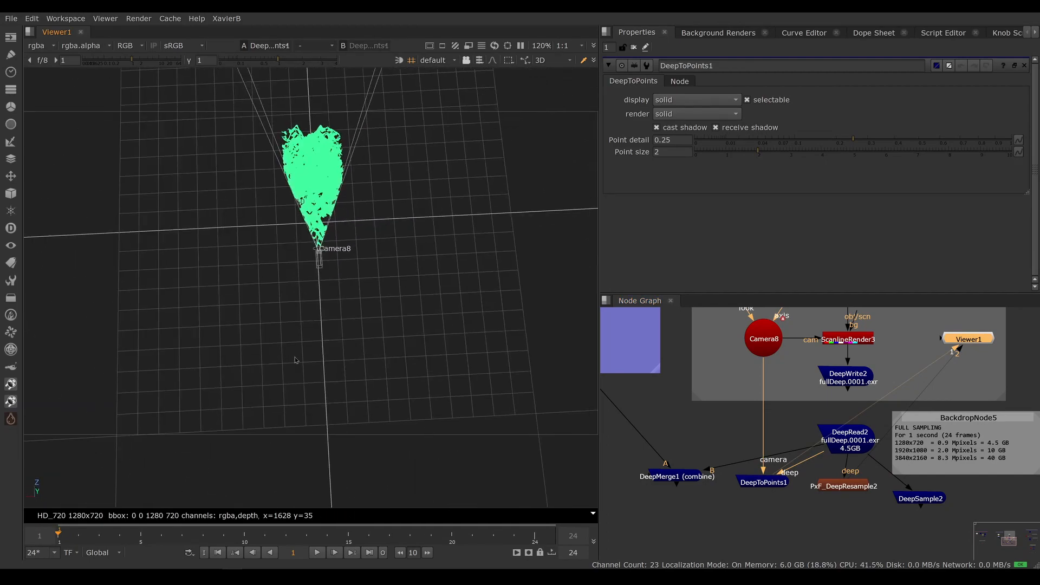
{"action": "left_click_drag", "start_coordinate": [295, 360], "coordinate": [368, 398], "text": "ctrl"}
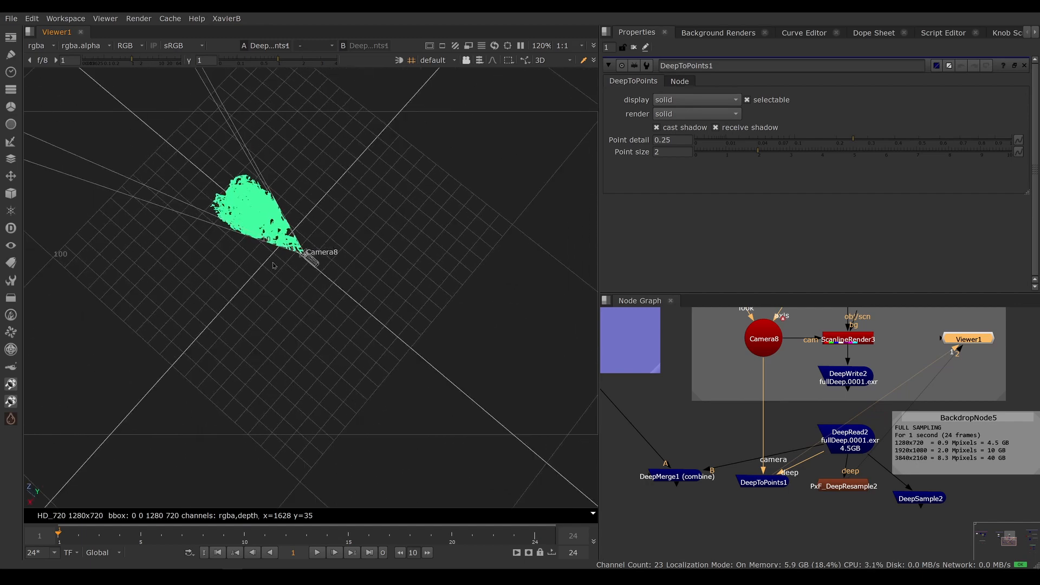
{"action": "left_click_drag", "start_coordinate": [229, 334], "coordinate": [325, 350], "text": "ctrl"}
{"action": "scroll", "coordinate": [233, 337], "scroll_direction": "up", "scroll_amount": 3}
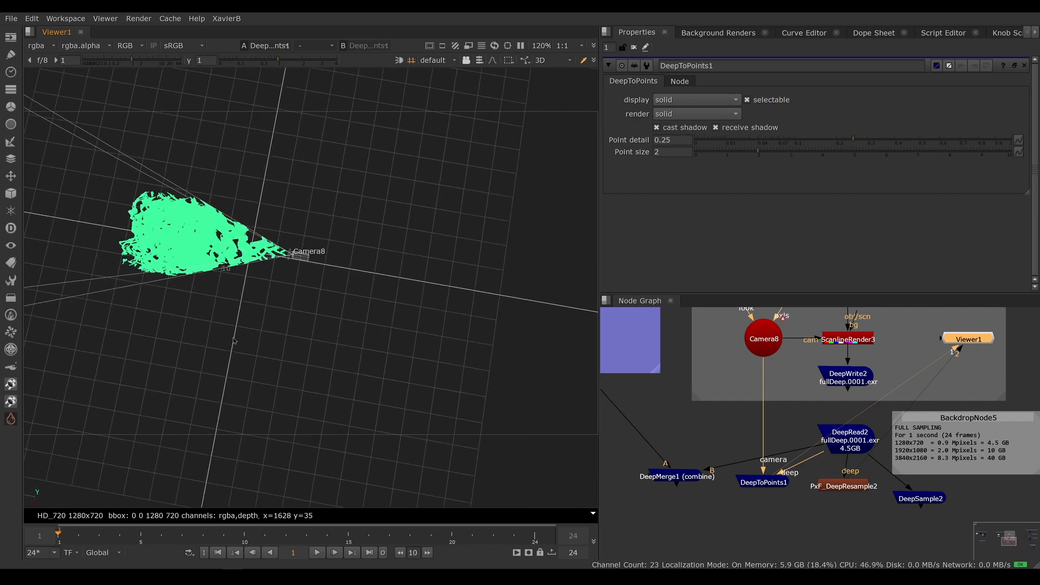
{"action": "left_click_drag", "start_coordinate": [234, 338], "coordinate": [467, 345], "text": "ctrl"}
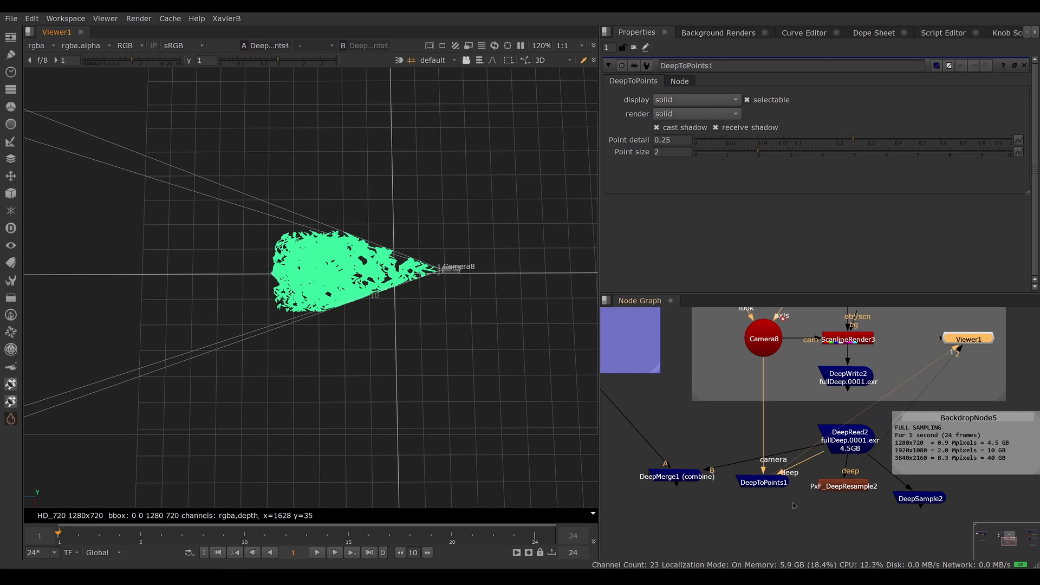
Step: Set PxF_DeepResample2's znear to 5 and zfar to 70, and display its result in the viewer
{"action": "double_click", "coordinate": [852, 488]}
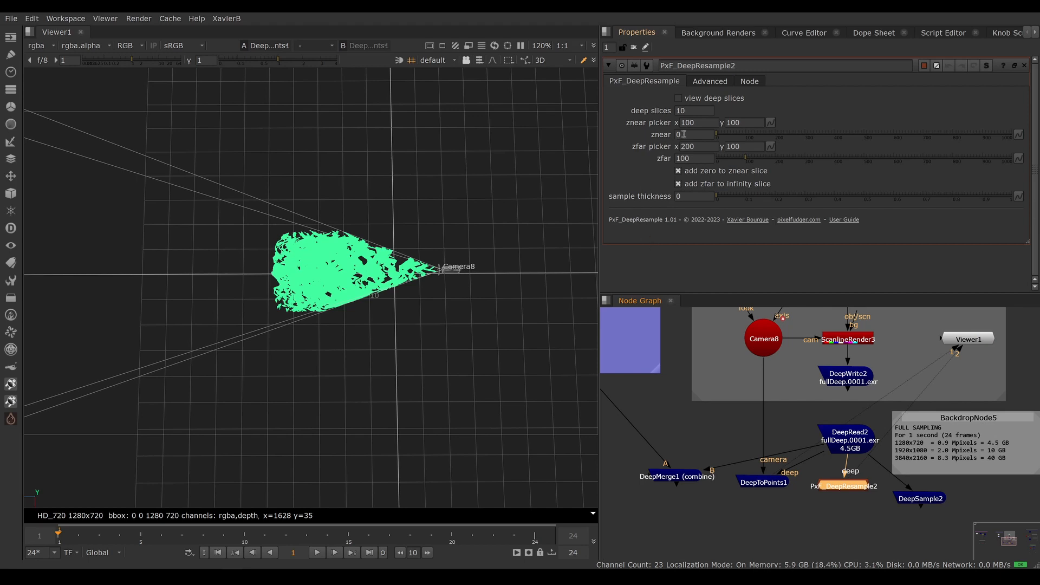
{"action": "left_click_drag", "start_coordinate": [684, 134], "coordinate": [658, 135]}
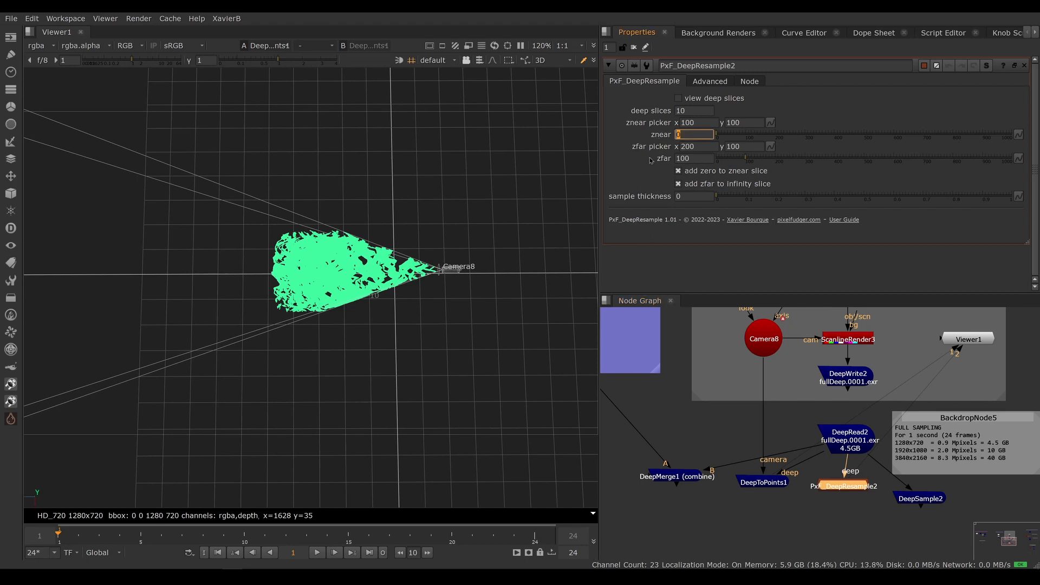
{"action": "type", "text": "5"}
{"action": "left_click", "coordinate": [696, 159]}
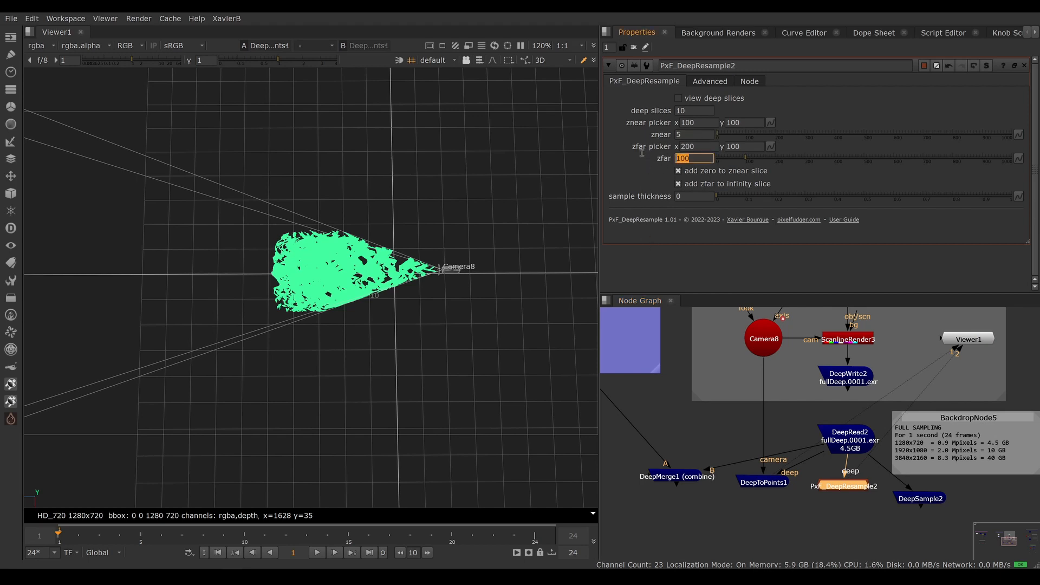
{"action": "type", "text": "70"}
{"action": "key", "text": "Return"}
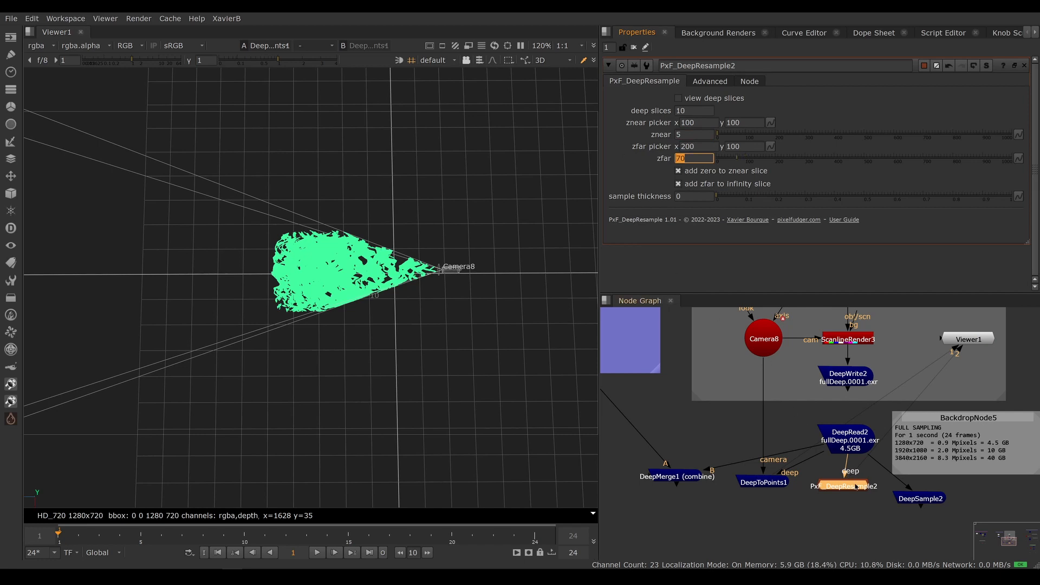
{"action": "left_click_drag", "start_coordinate": [856, 487], "coordinate": [863, 488]}
{"action": "key", "text": "1"}
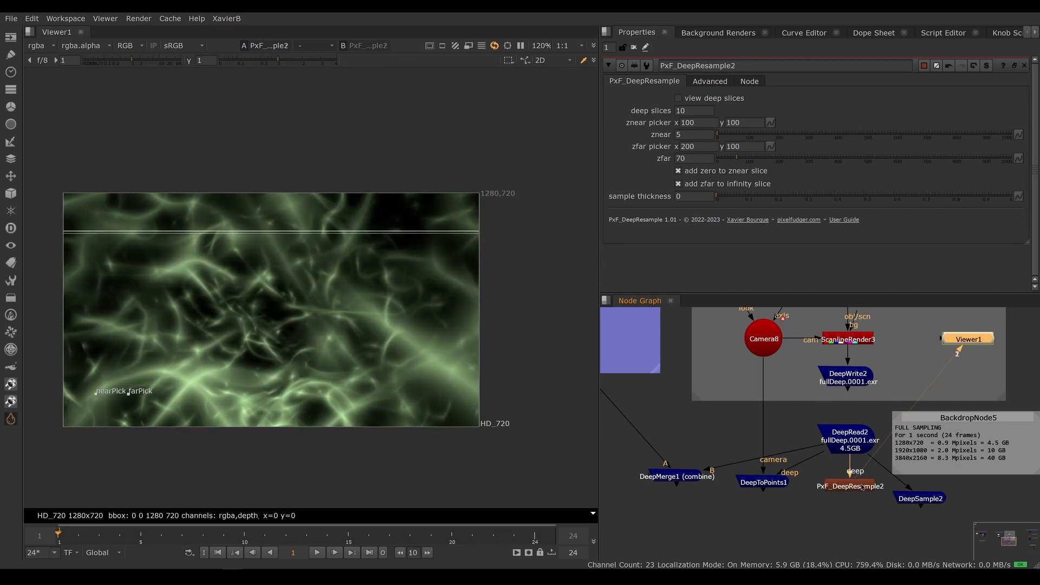
Step: Connect DeepSample2 to PxF_DeepResample2, display it, and move its sample position to about x 660, y 338.5
{"action": "left_click_drag", "start_coordinate": [879, 464], "coordinate": [888, 515]}
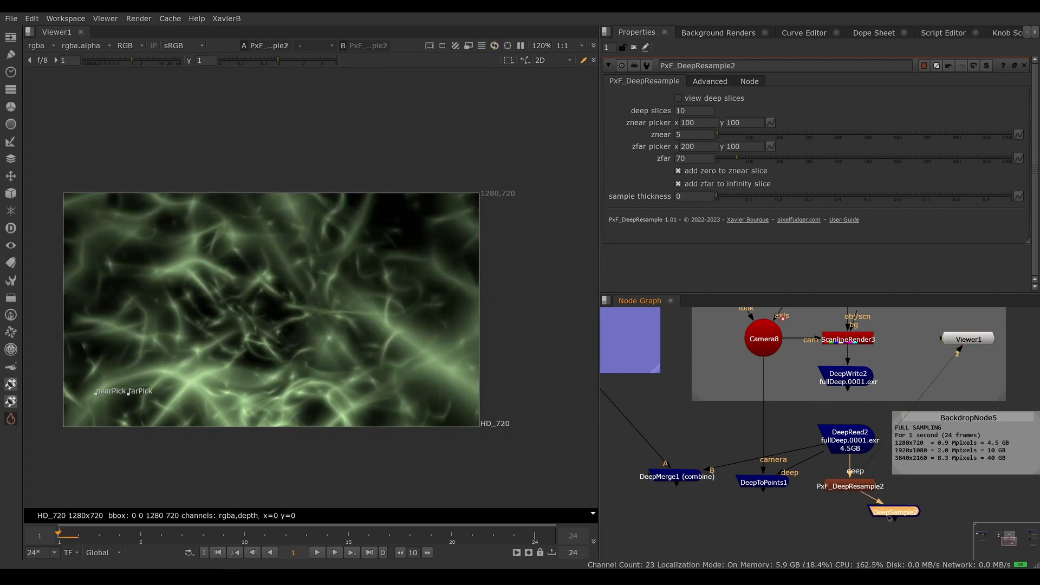
{"action": "key", "text": "1"}
{"action": "double_click", "coordinate": [888, 512]}
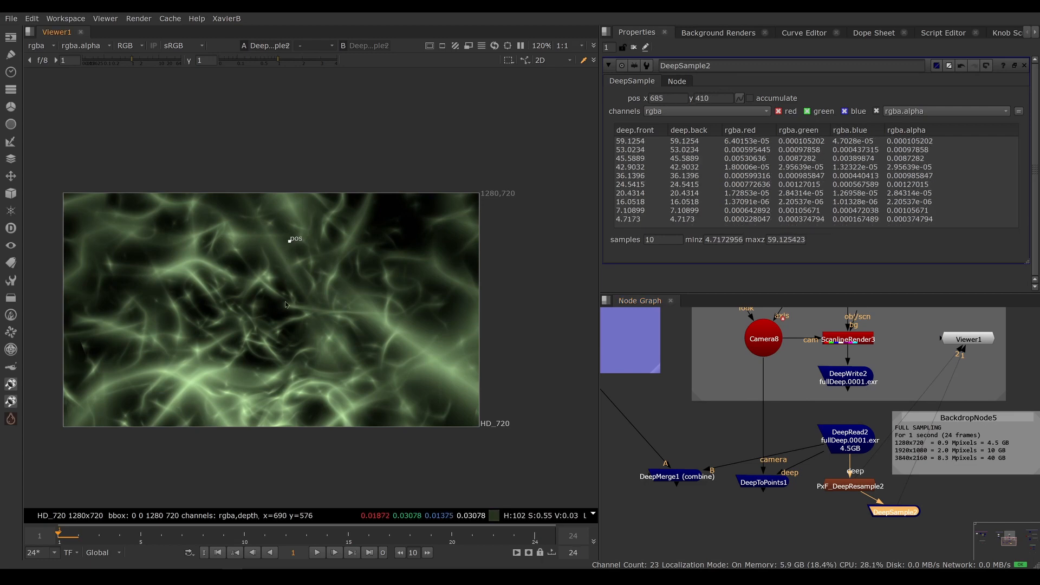
{"action": "mouse_move", "coordinate": [286, 305]}
{"action": "left_mouse_down"}
{"action": "mouse_move", "coordinate": [323, 315]}
{"action": "mouse_move", "coordinate": [294, 333]}
{"action": "mouse_move", "coordinate": [274, 329]}
{"action": "mouse_move", "coordinate": [277, 319]}
{"action": "left_mouse_up"}
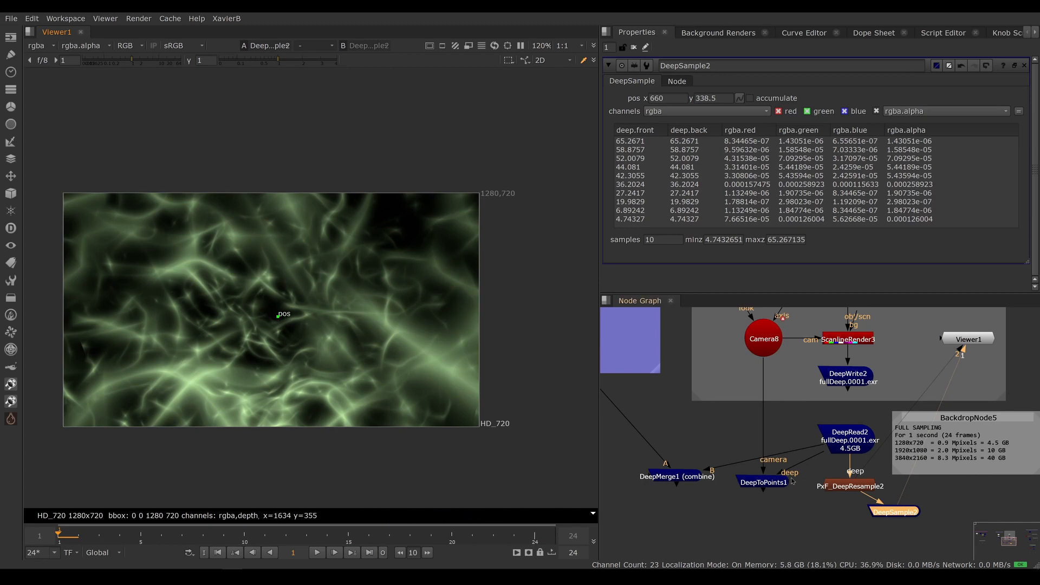
Step: Compare DeepSample2's sample counts between DeepRead2 and PxF_DeepResample2, using a sample position at about x 1016.5, y 237
{"action": "left_click_drag", "start_coordinate": [867, 495], "coordinate": [860, 441]}
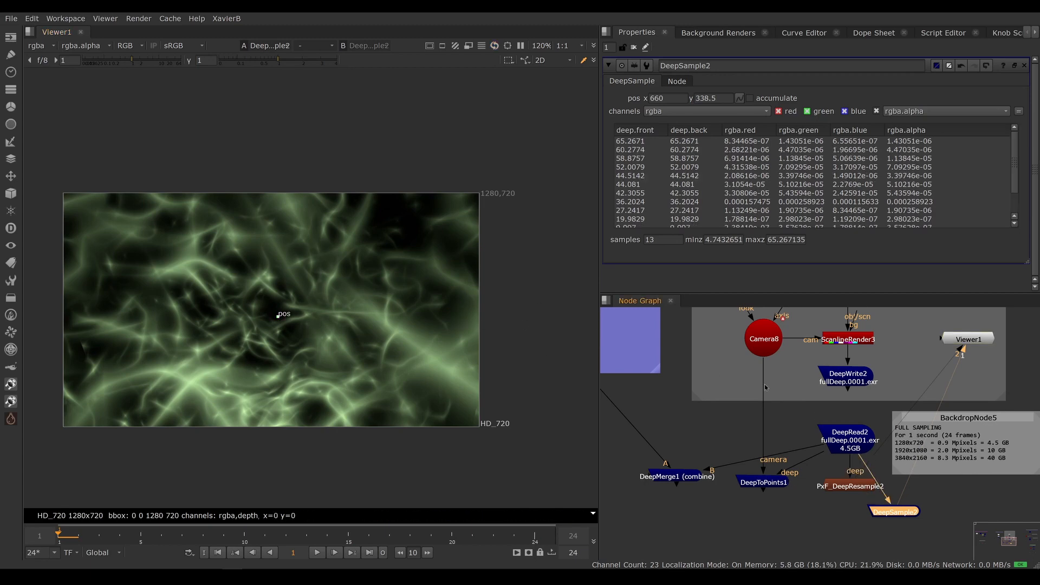
{"action": "left_click_drag", "start_coordinate": [278, 315], "coordinate": [394, 351]}
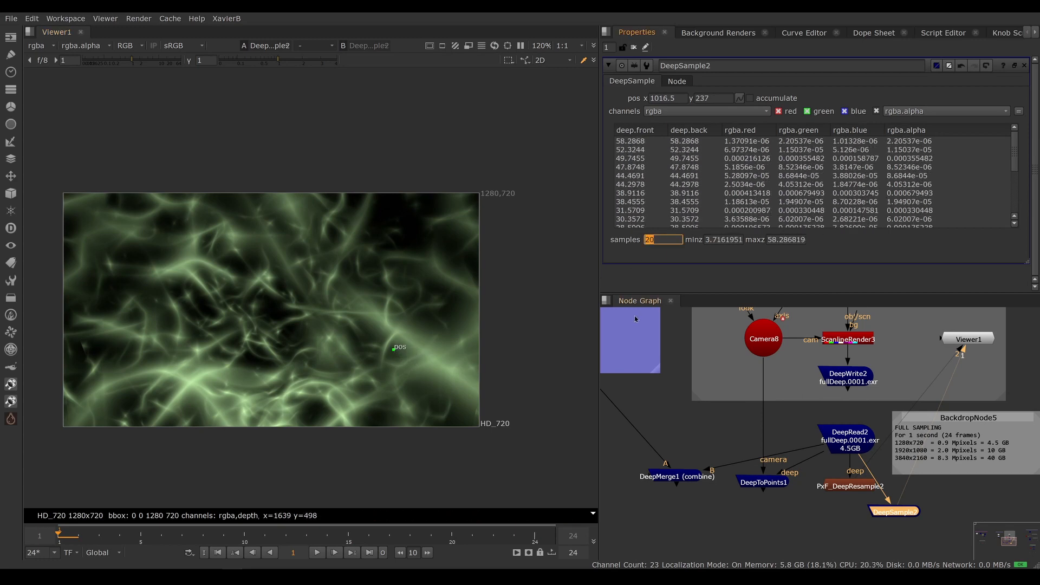
{"action": "left_click_drag", "start_coordinate": [864, 459], "coordinate": [854, 491]}
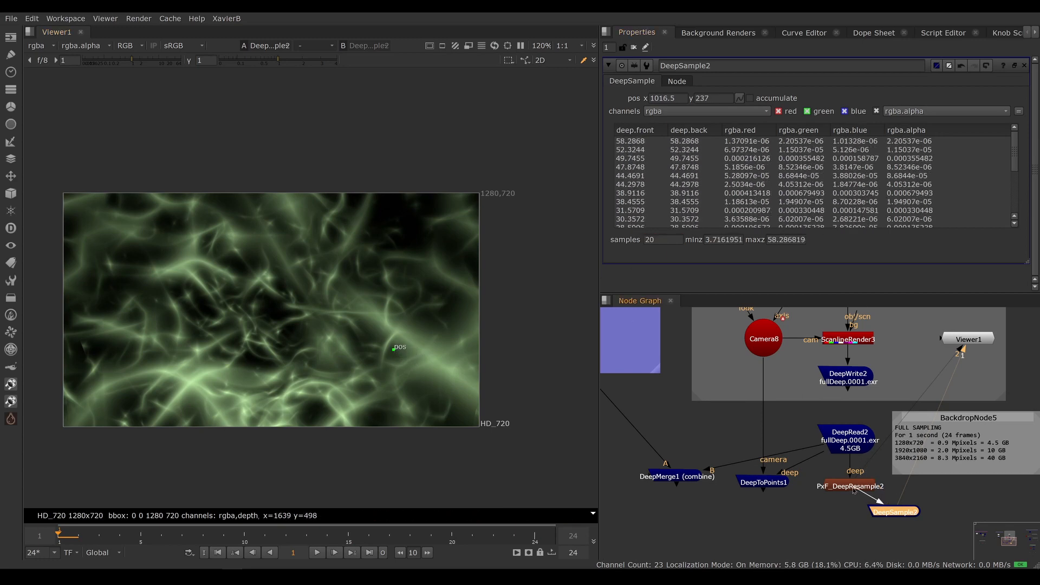
{"action": "left_click", "coordinate": [664, 239]}
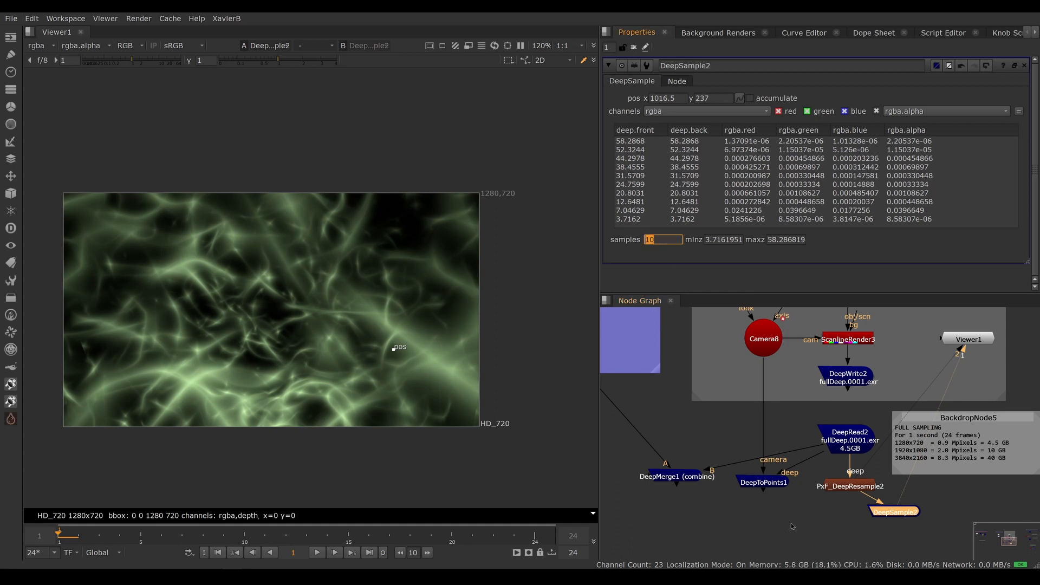
Step: Open PxF_DeepResample2's properties and display the DeepToPoints1 point cloud in the viewer
{"action": "left_click", "coordinate": [844, 488]}
{"action": "key", "text": "1"}
{"action": "double_click", "coordinate": [844, 489]}
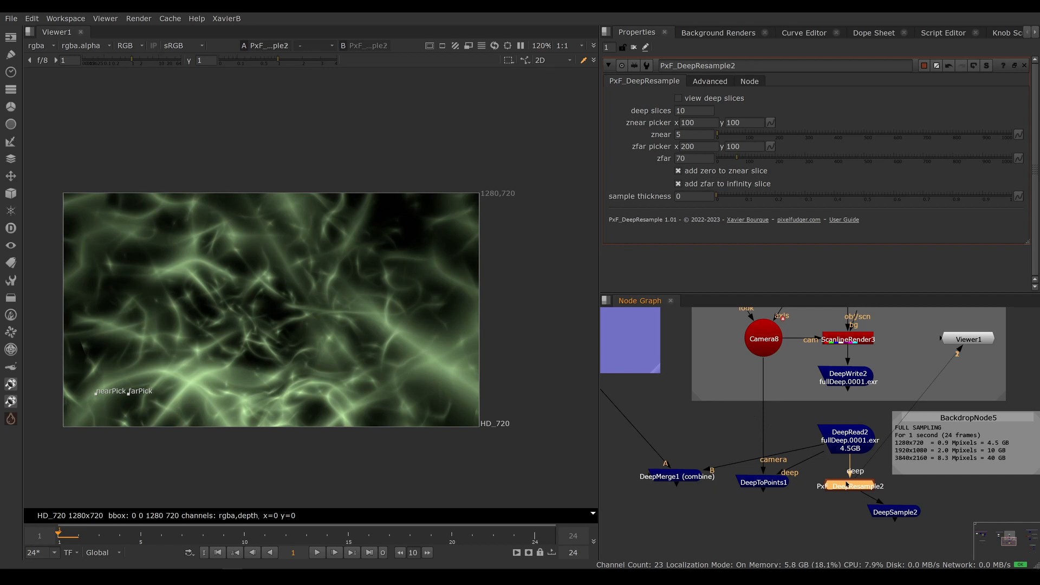
{"action": "left_click", "coordinate": [770, 482]}
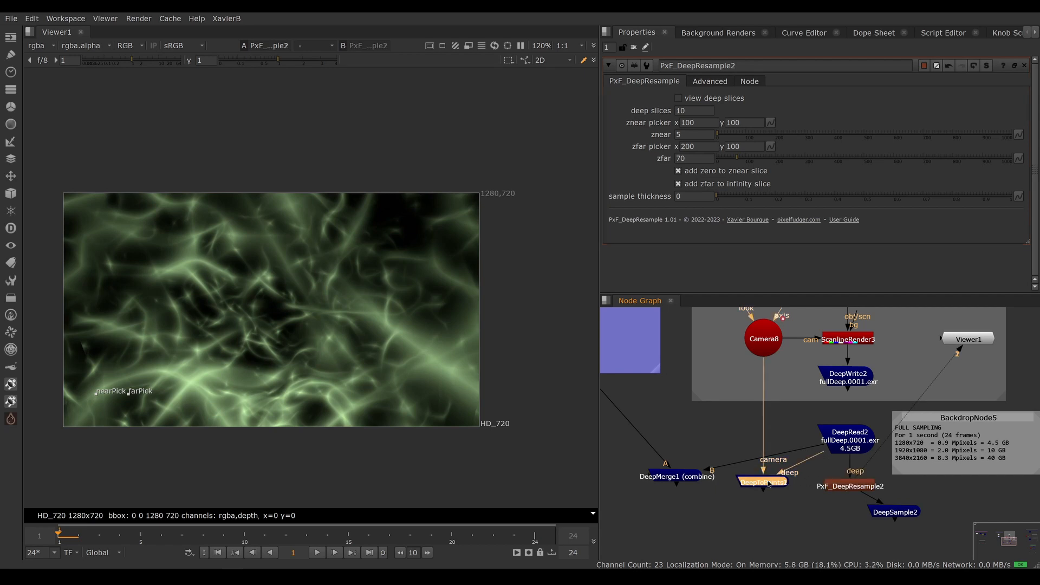
{"action": "key", "text": "1"}
{"action": "left_click", "coordinate": [425, 316]}
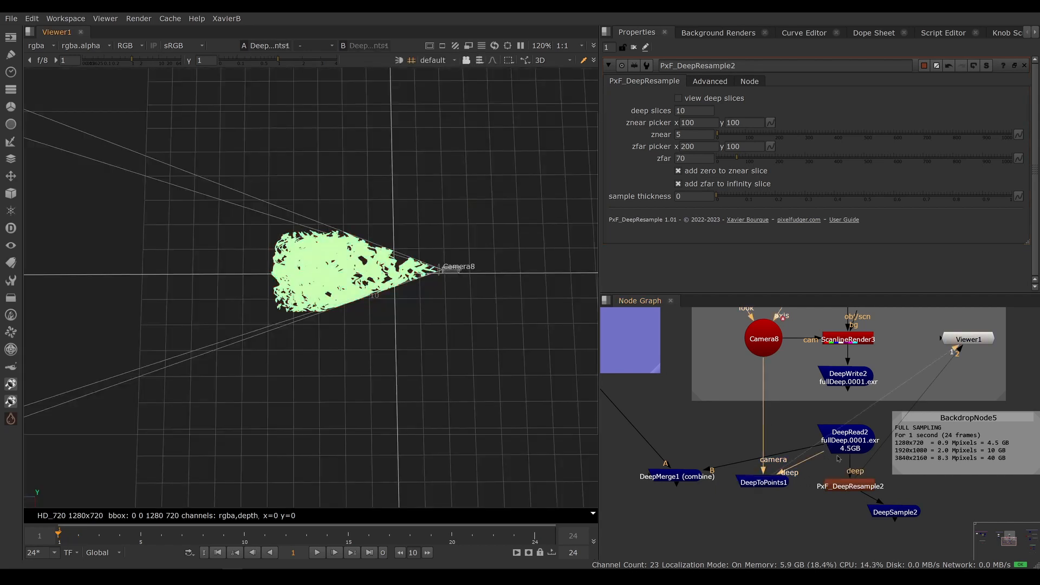
Step: Connect DeepToPoints1's deep input to PxF_DeepResample2, move the node slightly lower, and examine the resampled points up close
{"action": "left_click_drag", "start_coordinate": [837, 450], "coordinate": [841, 487]}
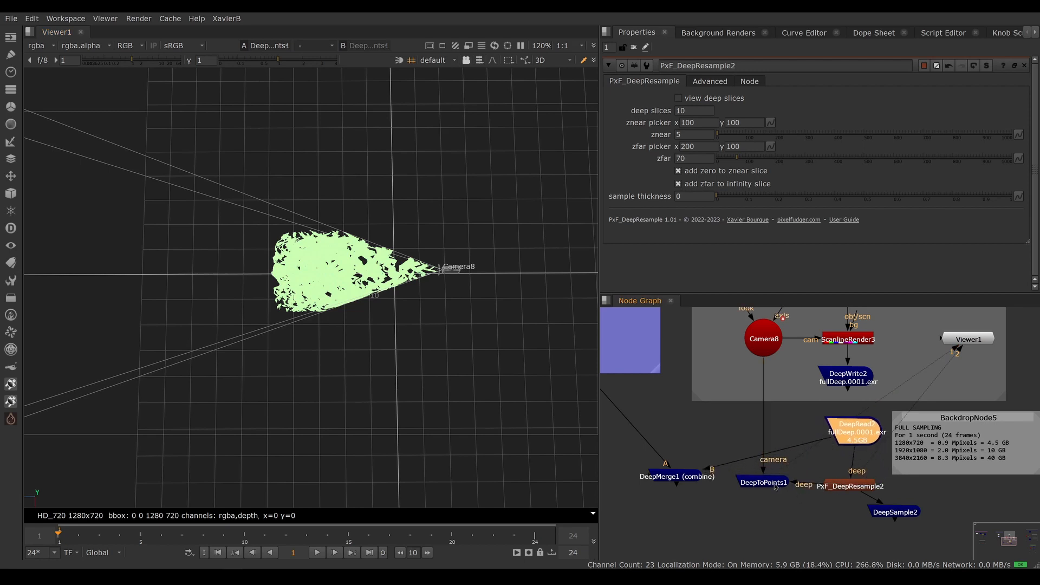
{"action": "left_click_drag", "start_coordinate": [776, 486], "coordinate": [777, 508]}
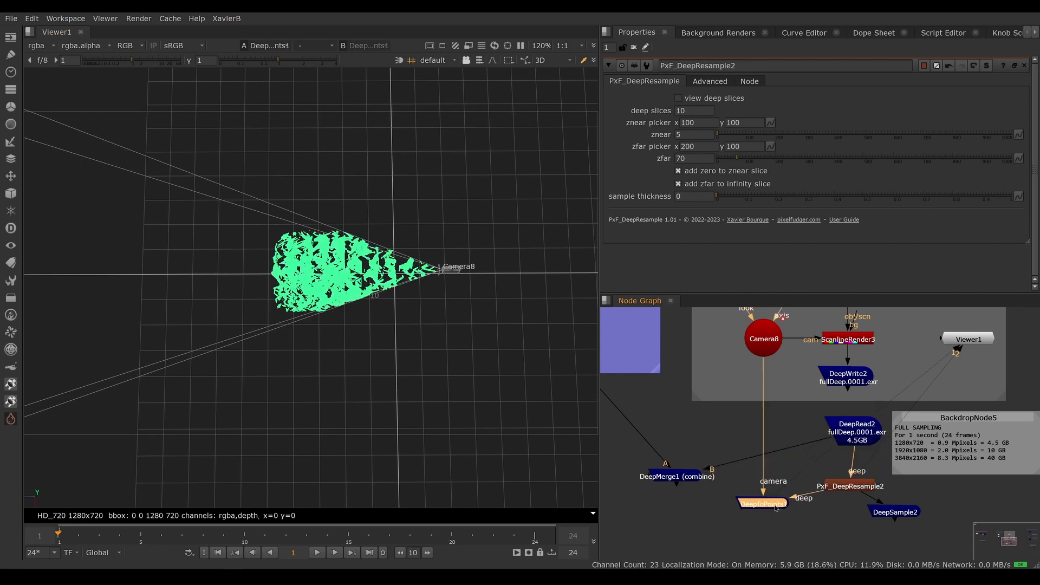
{"action": "scroll", "coordinate": [405, 404], "scroll_direction": "up", "scroll_amount": 8}
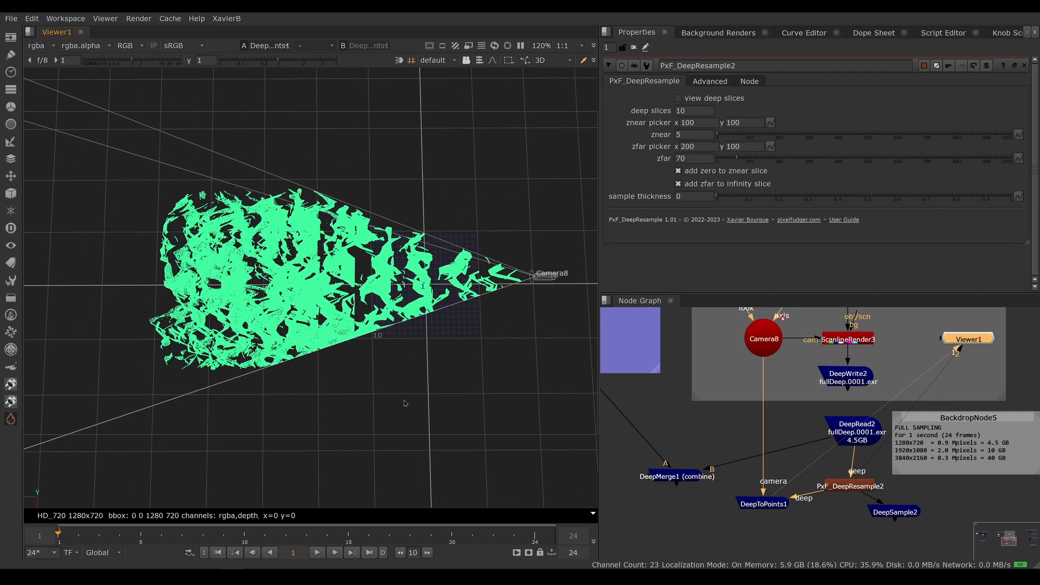
{"action": "left_click_drag", "start_coordinate": [404, 403], "coordinate": [447, 417], "text": "ctrl"}
{"action": "left_click_drag", "start_coordinate": [807, 500], "coordinate": [845, 489]}
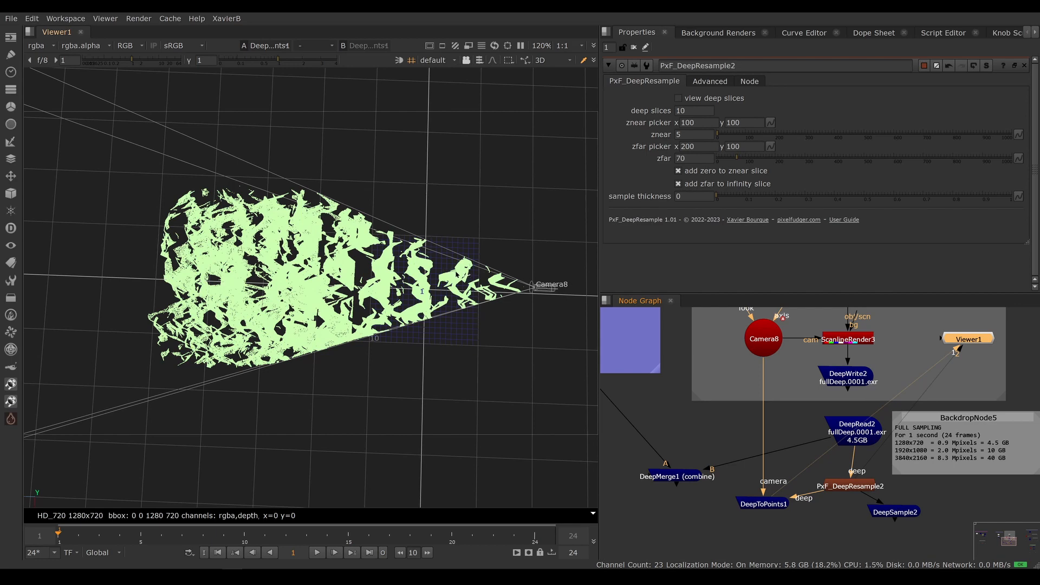
Step: Turn on view deep slices in PxF_DeepResample2 and set deep slices to 5
{"action": "left_click", "coordinate": [859, 487]}
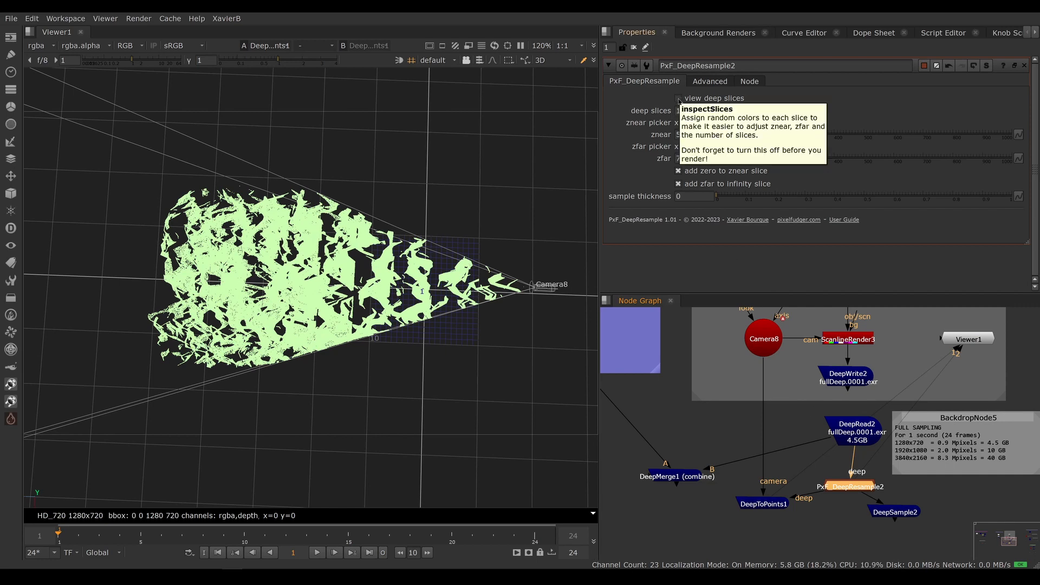
{"action": "left_click", "coordinate": [679, 99]}
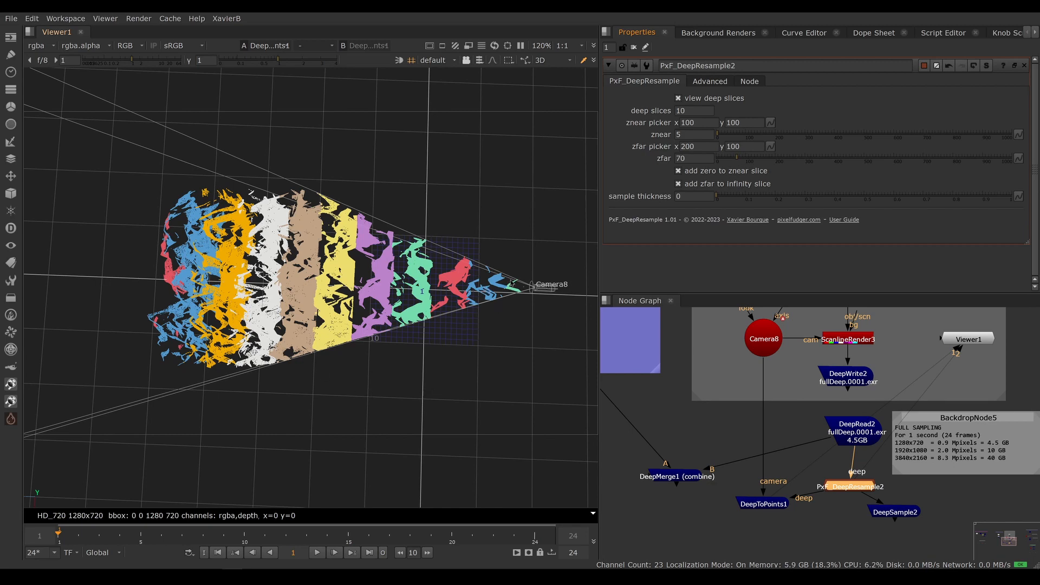
{"action": "left_click_drag", "start_coordinate": [699, 110], "coordinate": [633, 105]}
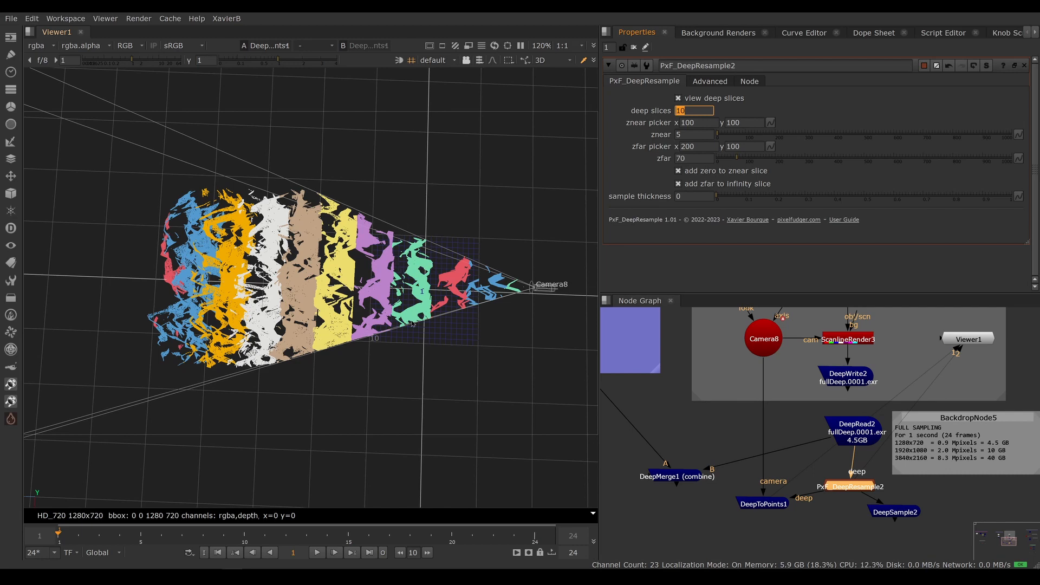
{"action": "left_click", "coordinate": [699, 110]}
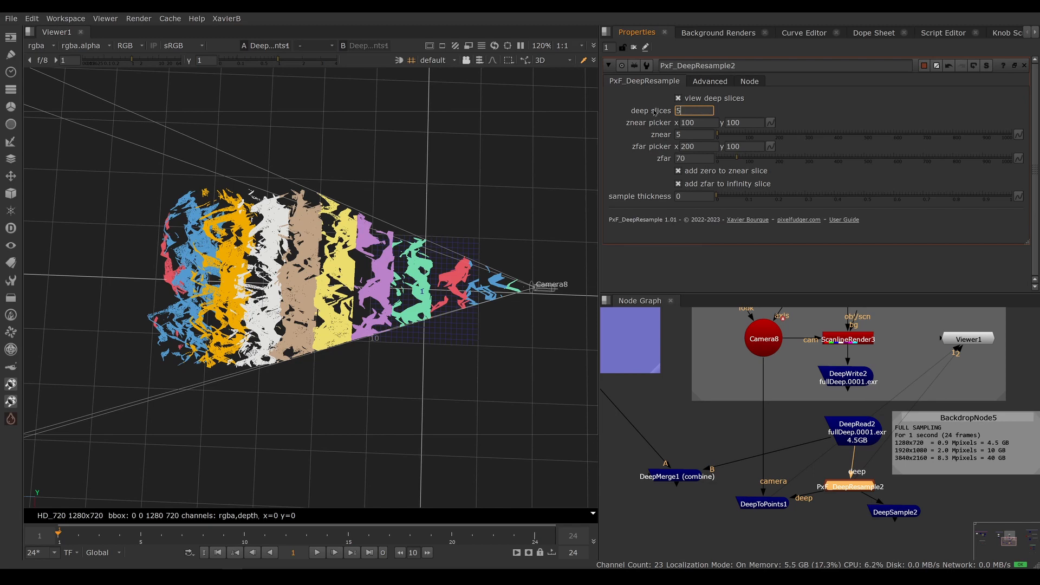
{"action": "key", "text": "Return"}
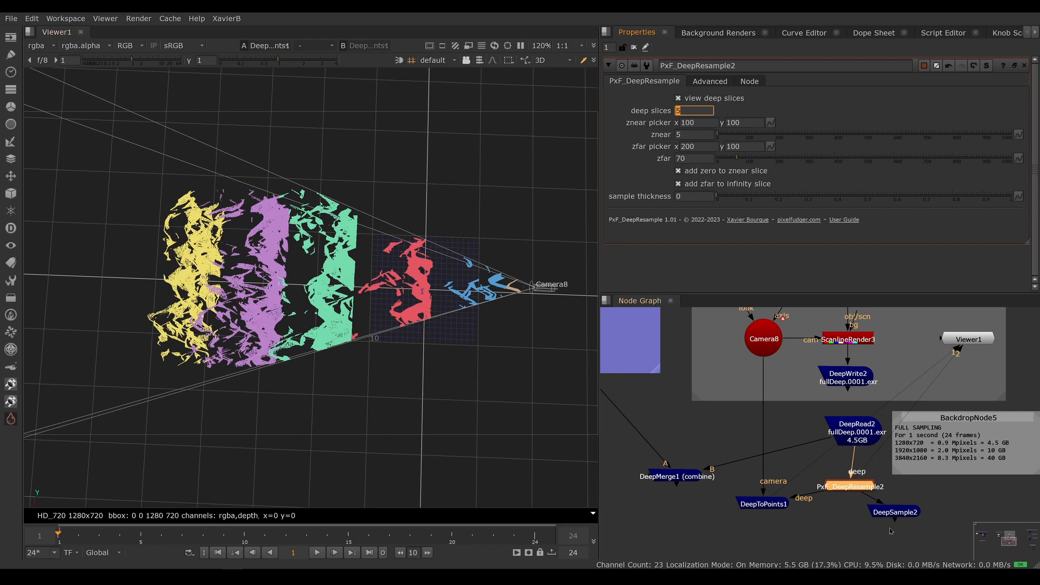
Step: Display DeepSample2 and examine the colored slices' samples at about x 776.5, y 328.5
{"action": "left_click", "coordinate": [895, 512]}
{"action": "key", "text": "1"}
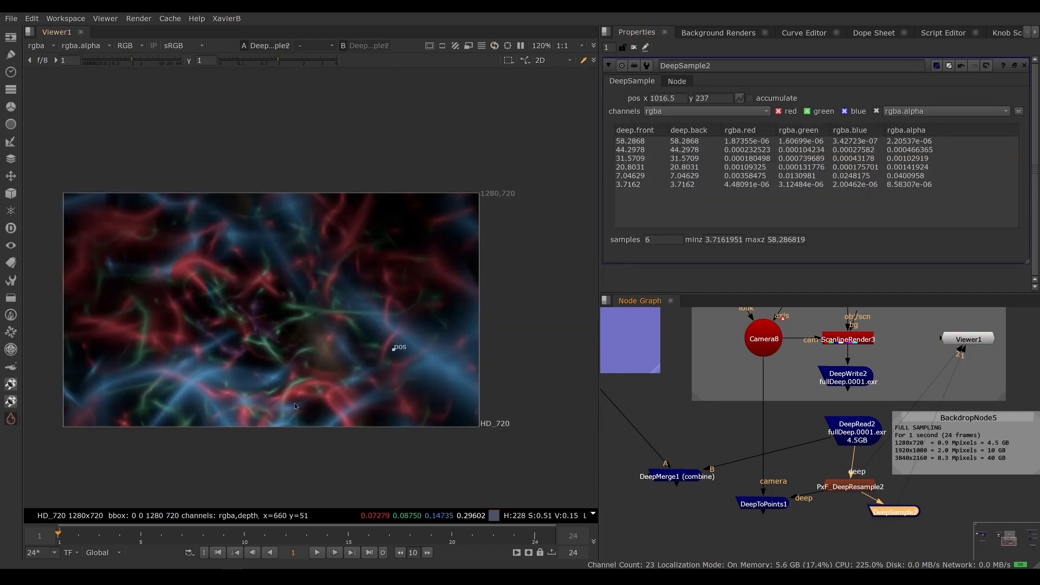
{"action": "left_click_drag", "start_coordinate": [395, 348], "coordinate": [319, 326]}
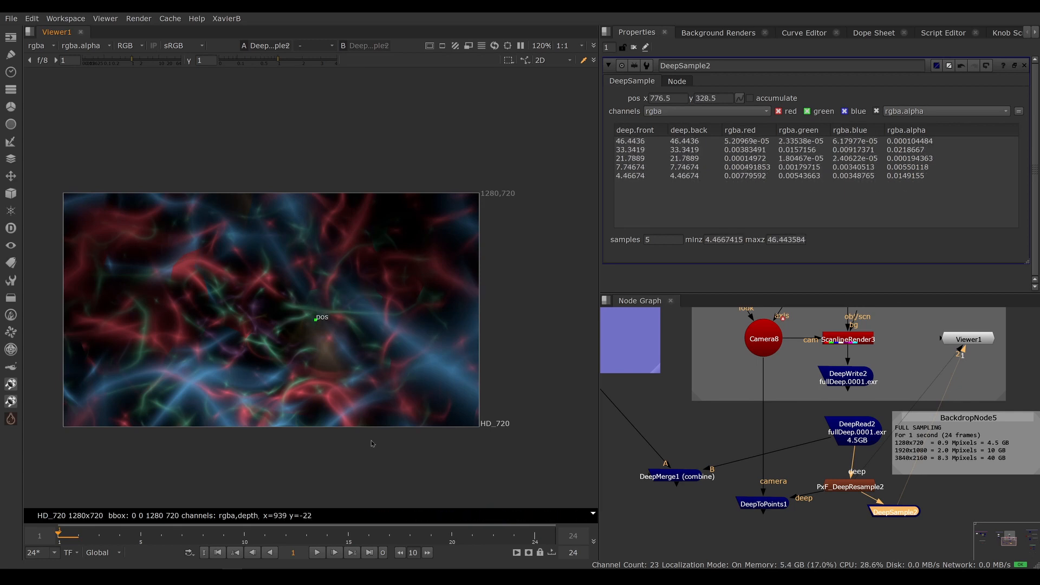
Step: Turn off view deep slices in PxF_DeepResample2
{"action": "left_click", "coordinate": [843, 491]}
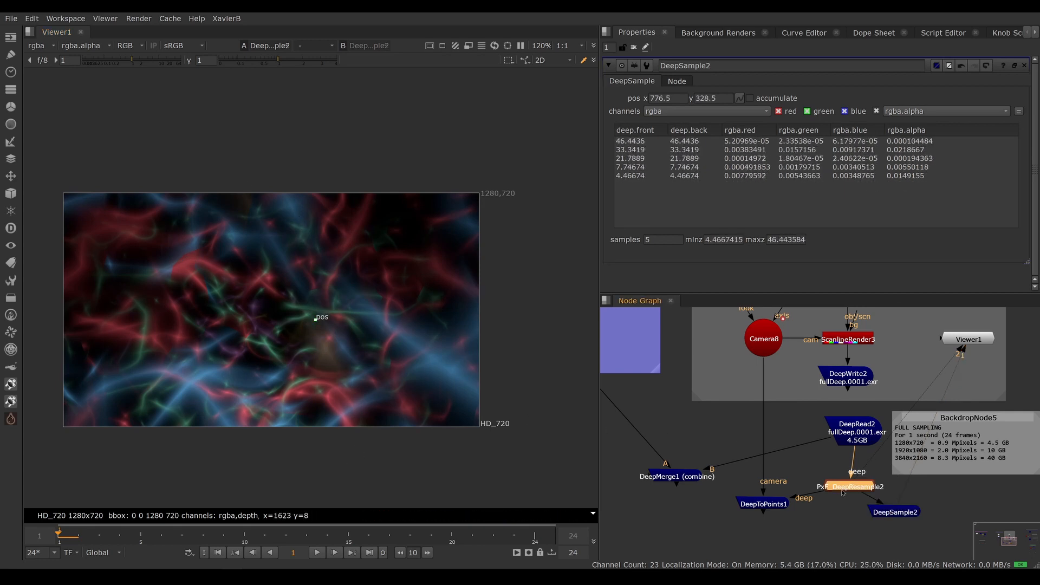
{"action": "double_click", "coordinate": [843, 491]}
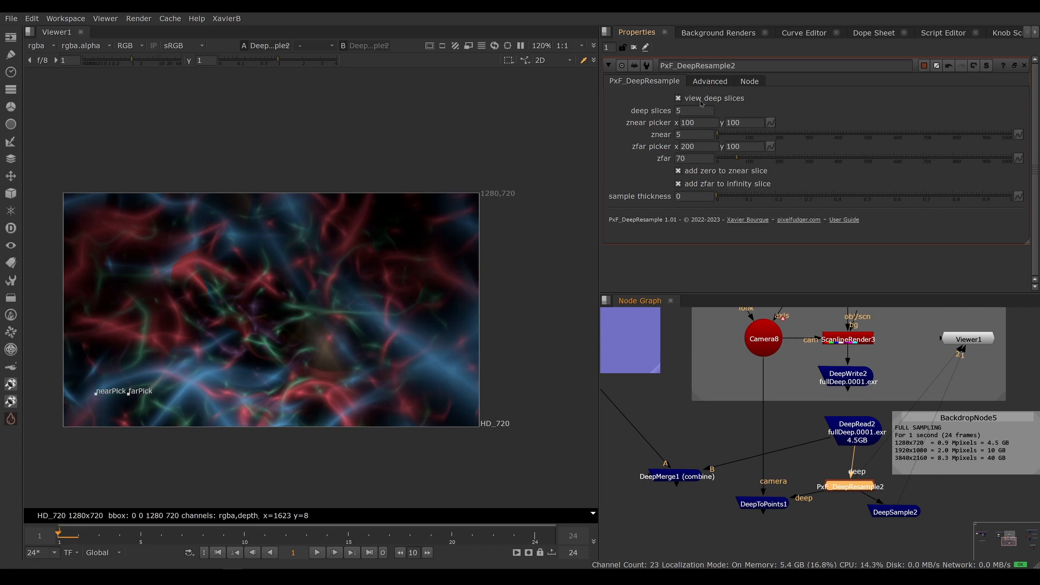
{"action": "left_click", "coordinate": [678, 99]}
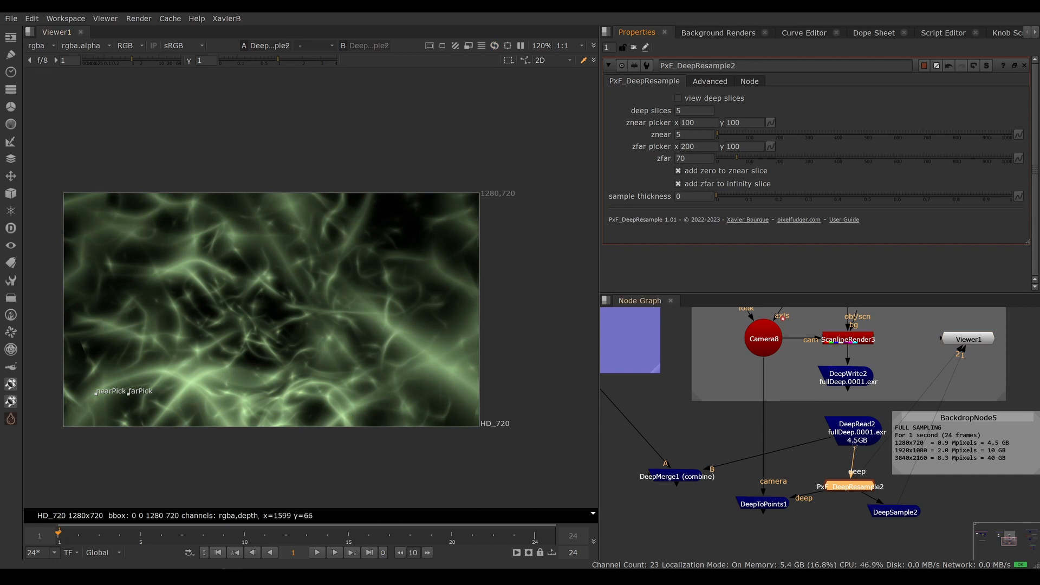
Step: Compare the full DeepRead2 image with the PxF_DeepResample2 image in the viewer
{"action": "left_click_drag", "start_coordinate": [858, 437], "coordinate": [848, 432]}
{"action": "key", "text": "1"}
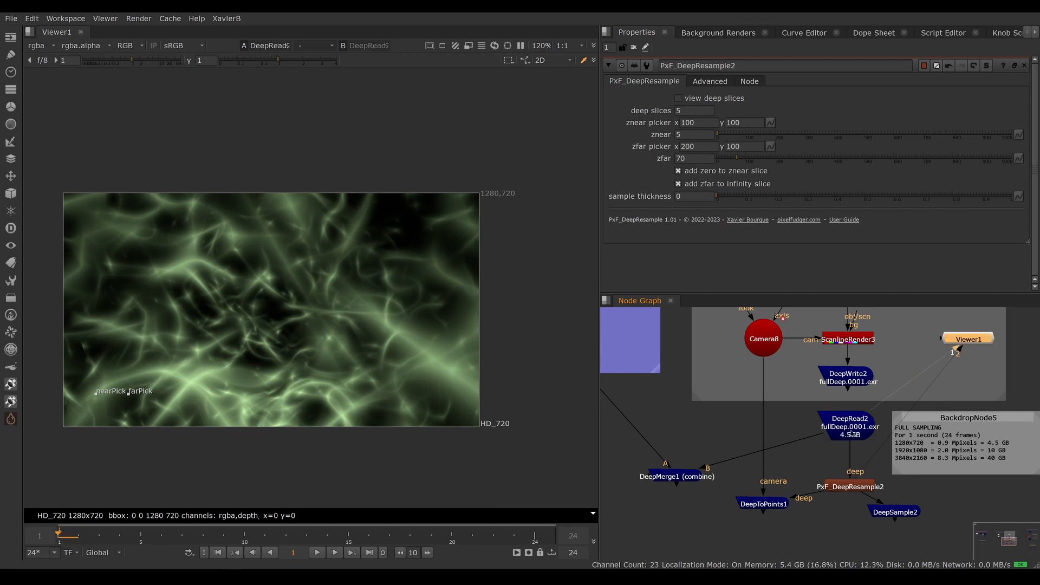
{"action": "left_click", "coordinate": [857, 488]}
{"action": "key", "text": "1"}
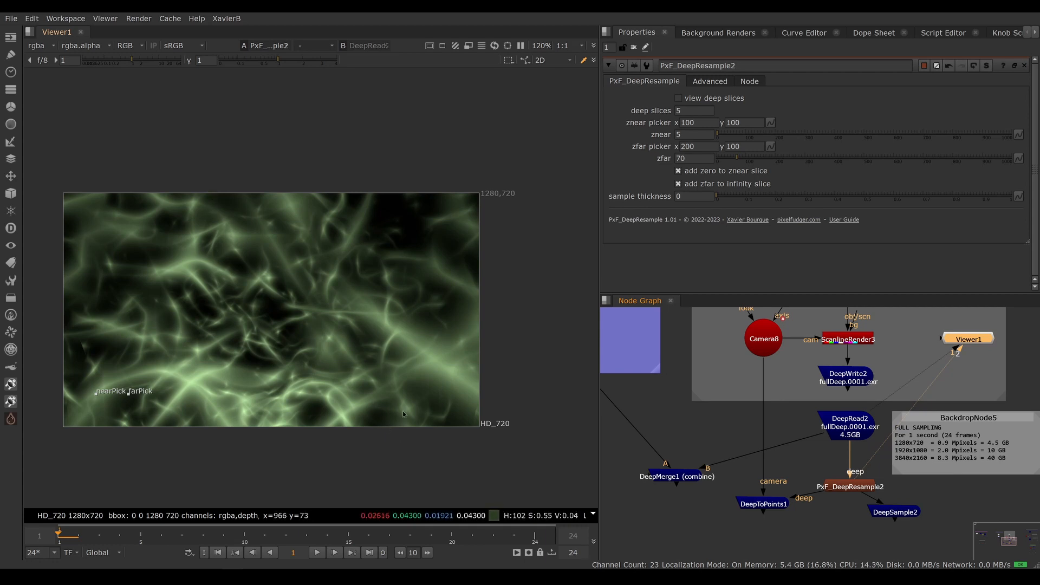
Step: Connect DeepMerge1's B input to PxF_DeepResample2, move the merge node lower, and display the creature combined with the resampled cloud
{"action": "left_click_drag", "start_coordinate": [842, 491], "coordinate": [842, 486]}
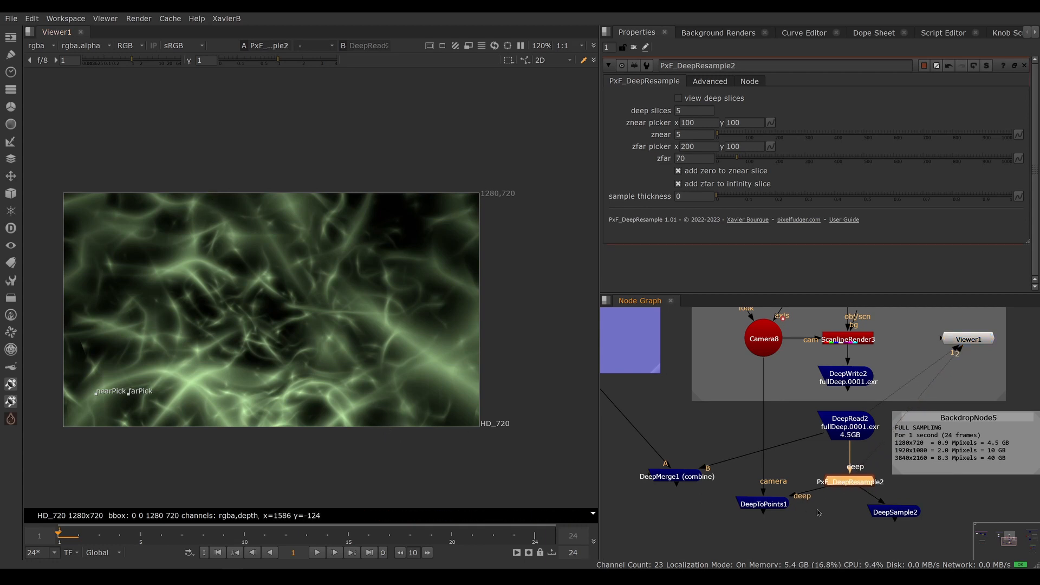
{"action": "left_click_drag", "start_coordinate": [813, 439], "coordinate": [834, 481]}
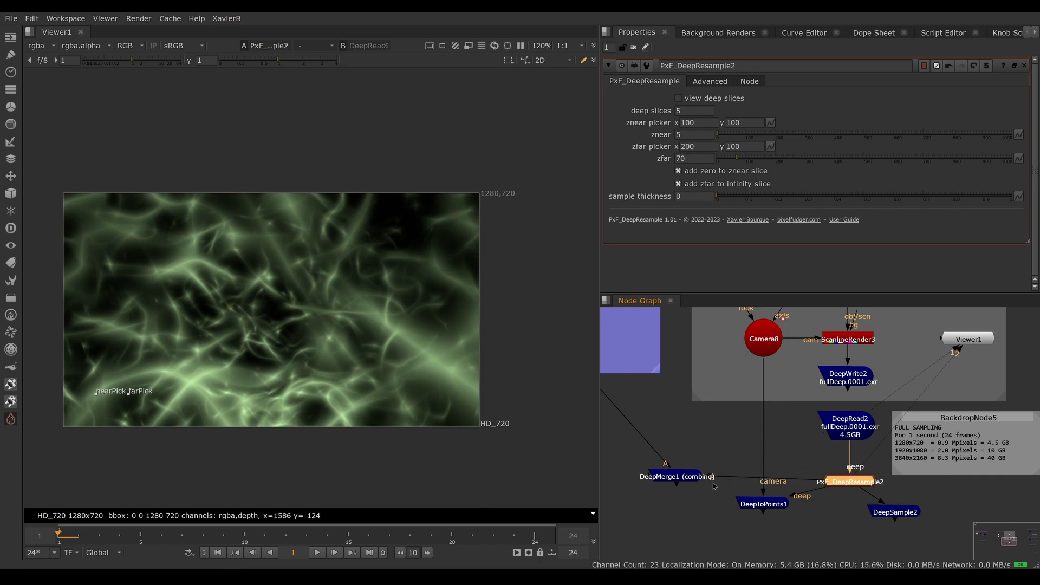
{"action": "left_click_drag", "start_coordinate": [684, 479], "coordinate": [682, 506]}
{"action": "key", "text": "1"}
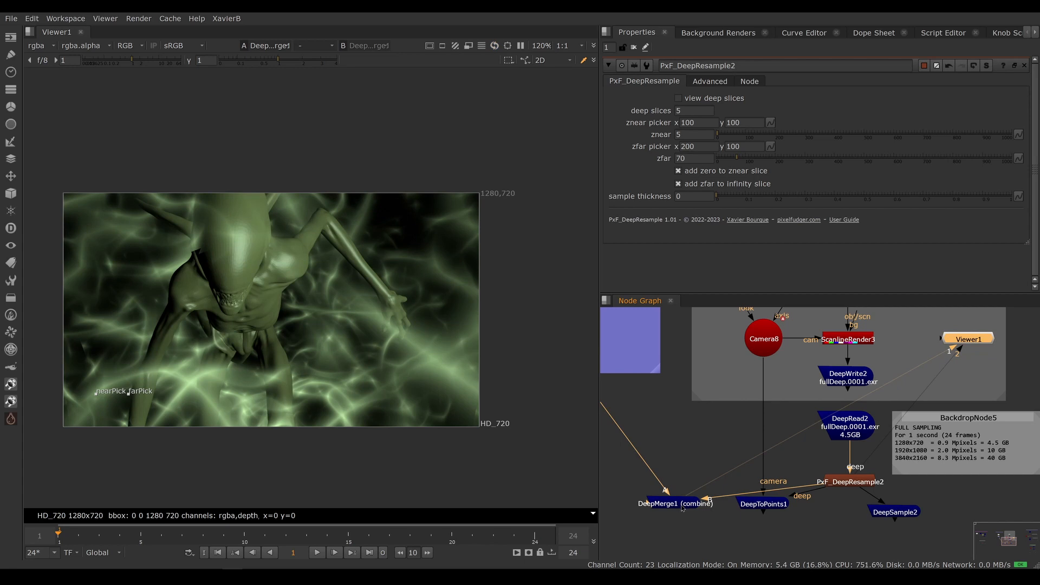
Step: Reconnect DeepMerge1's B input to DeepRead2 to compare the merge with the full deep render
{"action": "left_click_drag", "start_coordinate": [821, 486], "coordinate": [844, 431]}
{"action": "left_click_drag", "start_coordinate": [171, 207], "coordinate": [212, 283], "text": "ctrl+shift"}
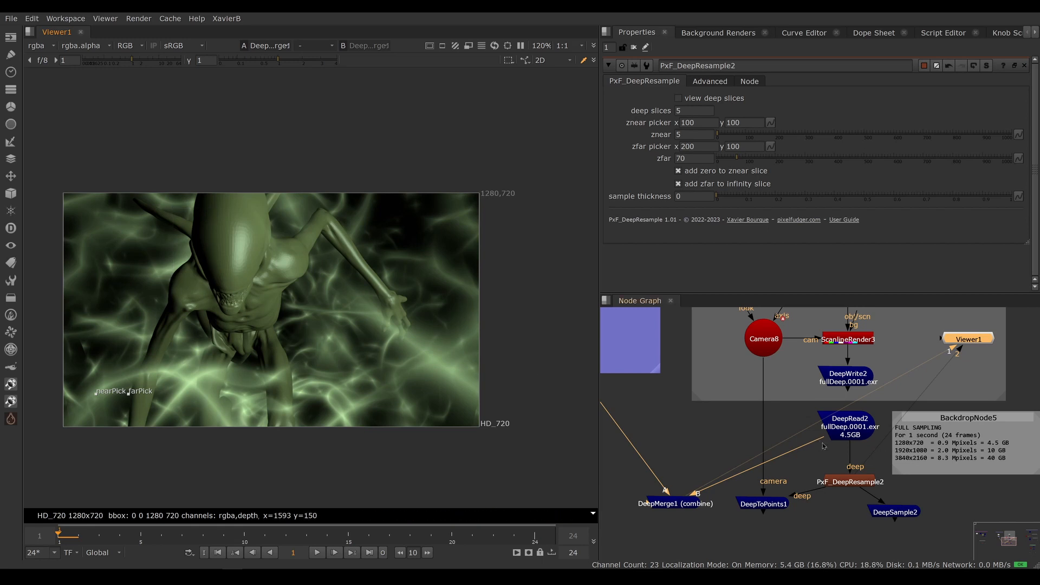
Step: Switch DeepMerge1's B input to PxF_DeepResample2, inspect the area around the creature's head, and reconnect B to DeepRead2
{"action": "left_click_drag", "start_coordinate": [823, 446], "coordinate": [846, 482]}
{"action": "left_click_drag", "start_coordinate": [161, 193], "coordinate": [217, 248], "text": "ctrl+shift"}
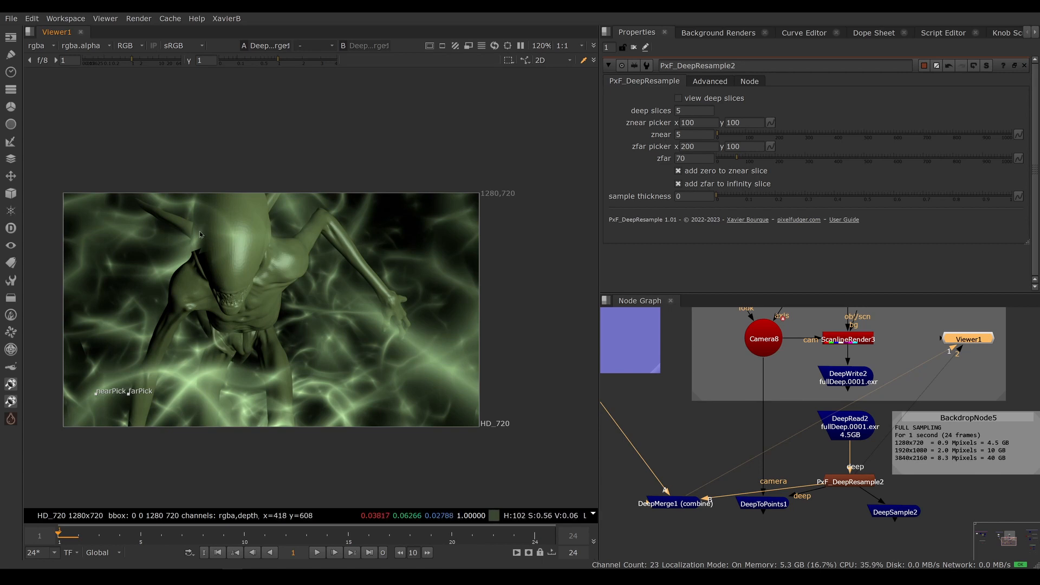
{"action": "left_click_drag", "start_coordinate": [186, 226], "coordinate": [205, 245], "text": "ctrl+shift"}
{"action": "left_click", "coordinate": [854, 482]}
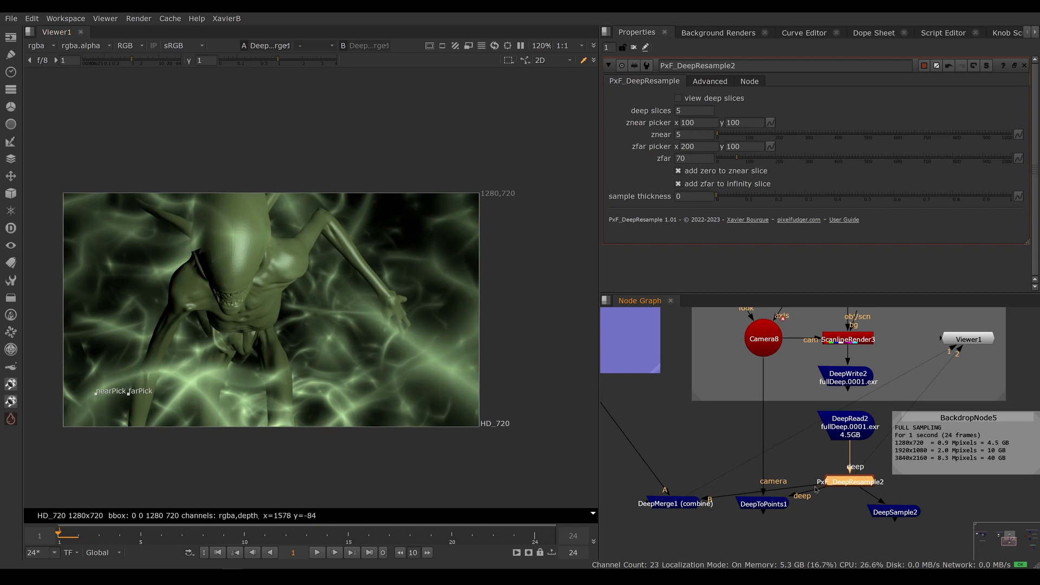
{"action": "left_click_drag", "start_coordinate": [819, 488], "coordinate": [848, 433]}
{"action": "left_click", "coordinate": [847, 437]}
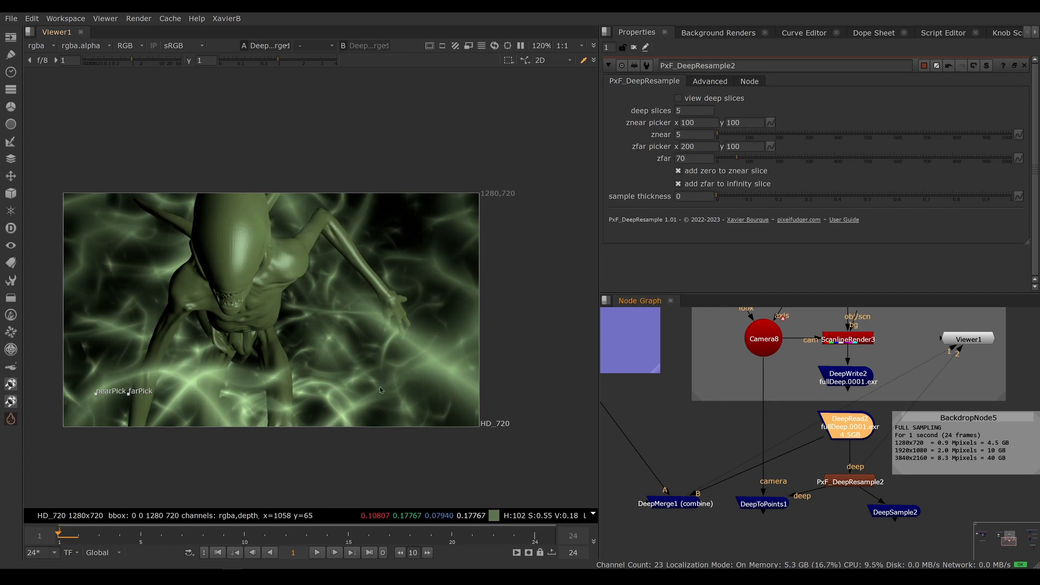
Step: Connect DeepToPoints1's deep input to DeepFromImage1, move the node up beside the blue backdrop, and display the creature's points in 3D
{"action": "middle_click_drag", "start_coordinate": [792, 435], "coordinate": [867, 463]}
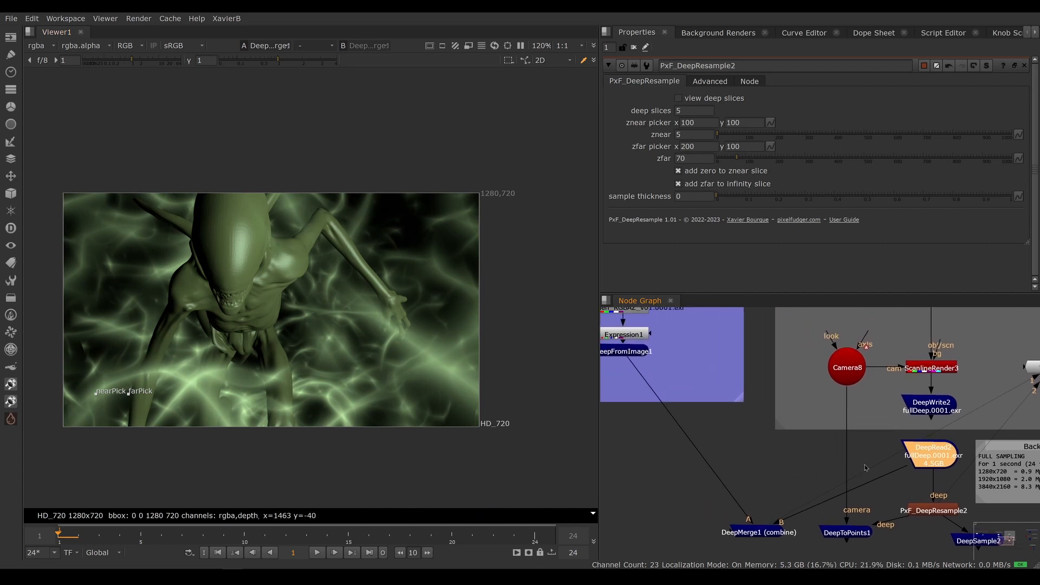
{"action": "left_click_drag", "start_coordinate": [743, 443], "coordinate": [770, 464]}
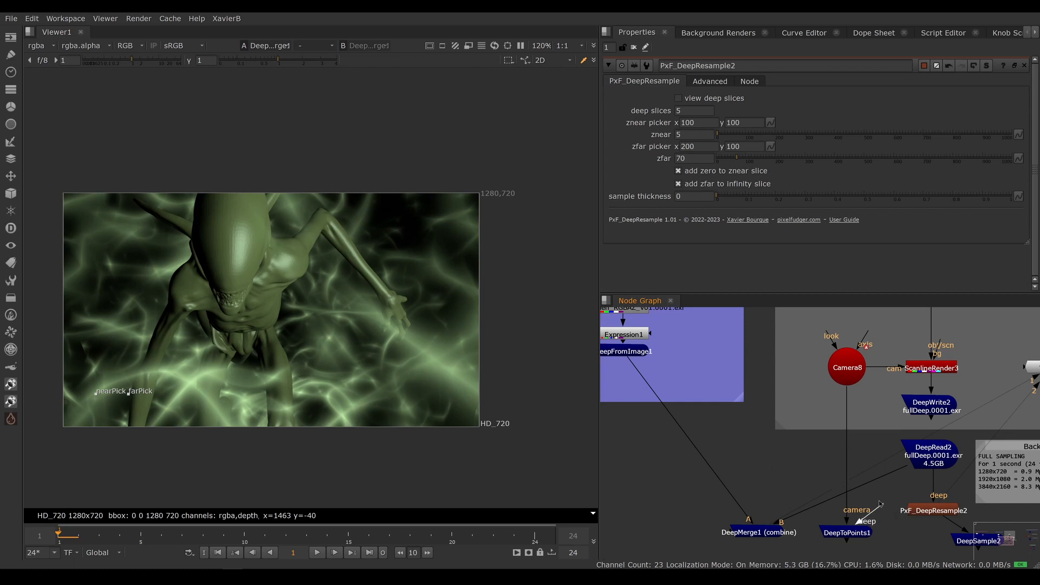
{"action": "left_click_drag", "start_coordinate": [867, 522], "coordinate": [796, 470]}
{"action": "key", "text": "1"}
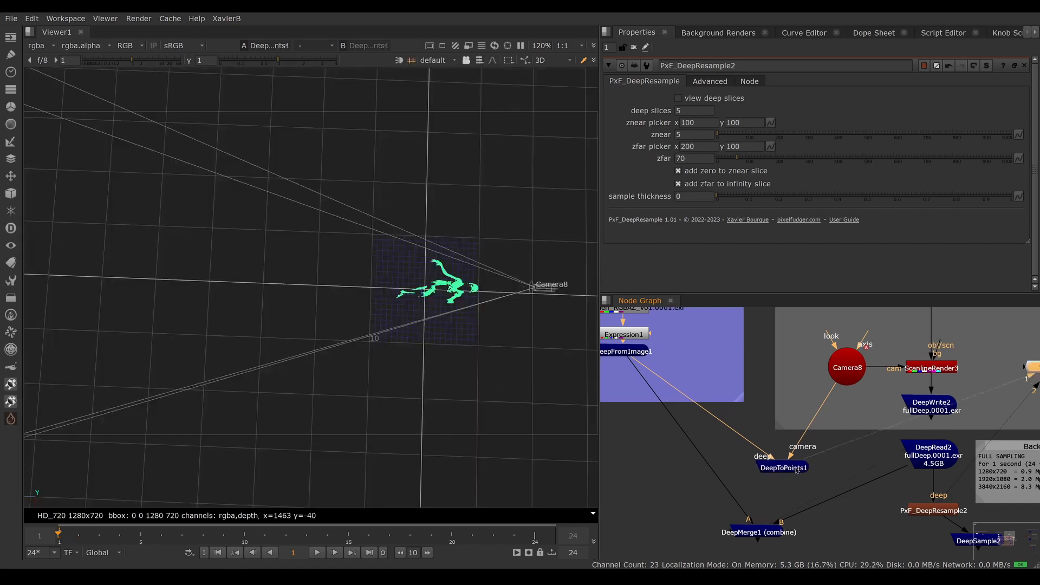
{"action": "left_click", "coordinate": [487, 386]}
{"action": "middle_click_drag", "start_coordinate": [516, 378], "coordinate": [464, 388]}
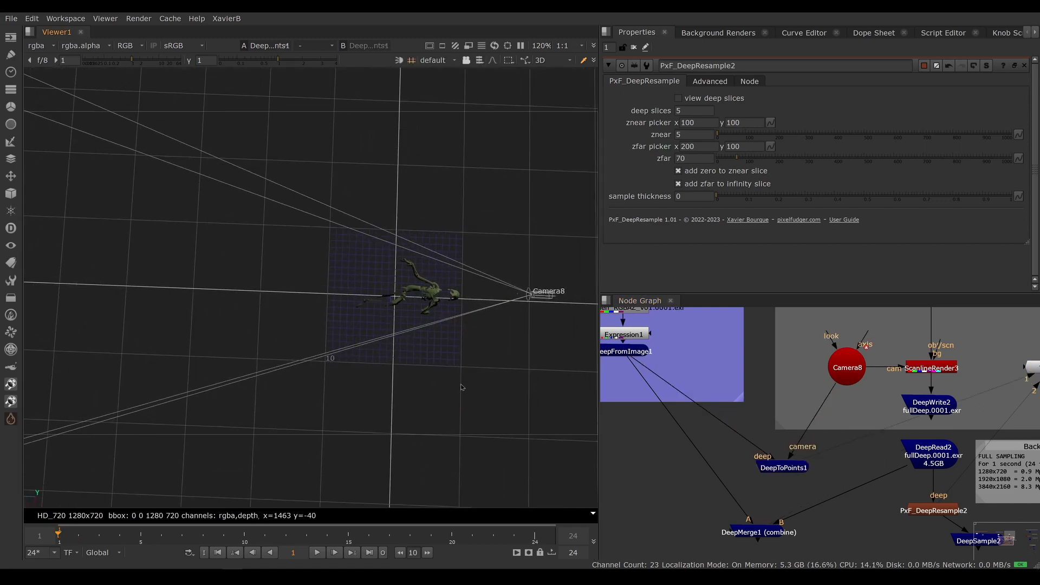
Step: Duplicate Camera8, place the copy above DeepToPoints1 as its camera input, and show the copy's projection settings
{"action": "left_click", "coordinate": [853, 373]}
{"action": "left_click", "coordinate": [757, 381], "text": "ctrl"}
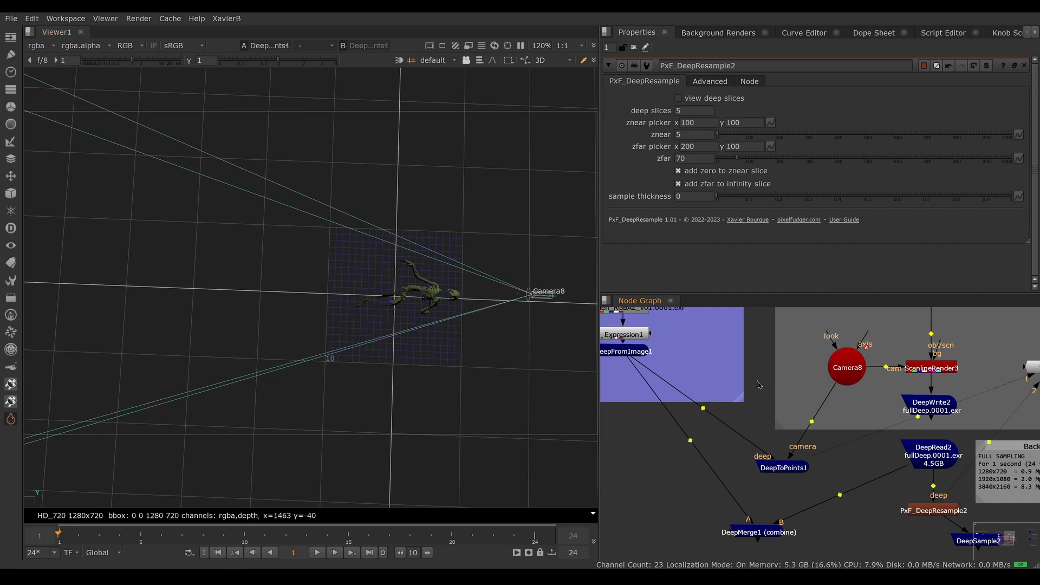
{"action": "key", "text": "ctrl+v"}
{"action": "left_click_drag", "start_coordinate": [826, 399], "coordinate": [781, 417]}
{"action": "double_click", "coordinate": [782, 415]}
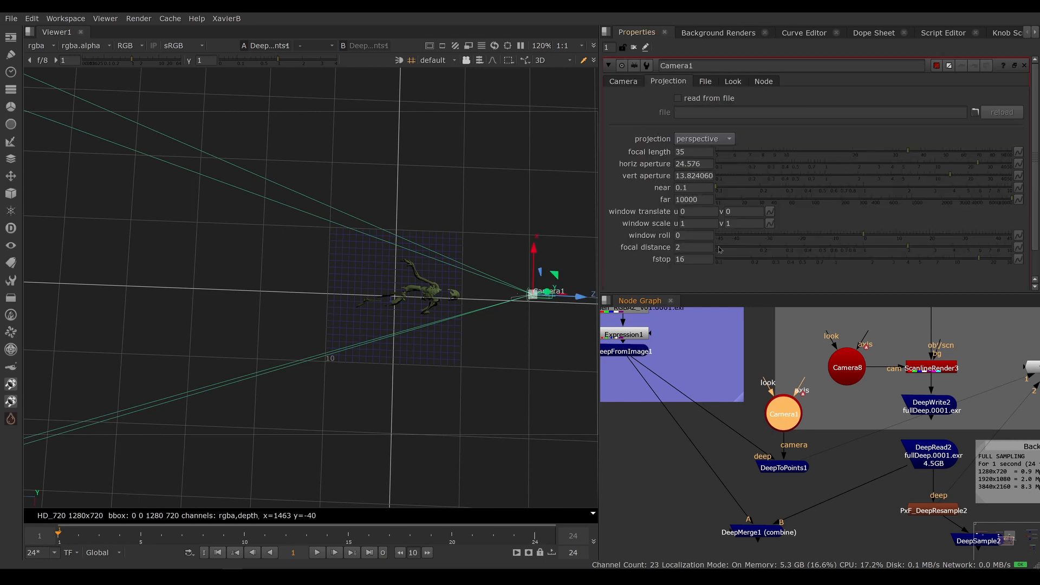
Step: Set Camera1's near clipping distance to 8 so the frustum starts just in front of the creature
{"action": "left_click_drag", "start_coordinate": [691, 189], "coordinate": [610, 175]}
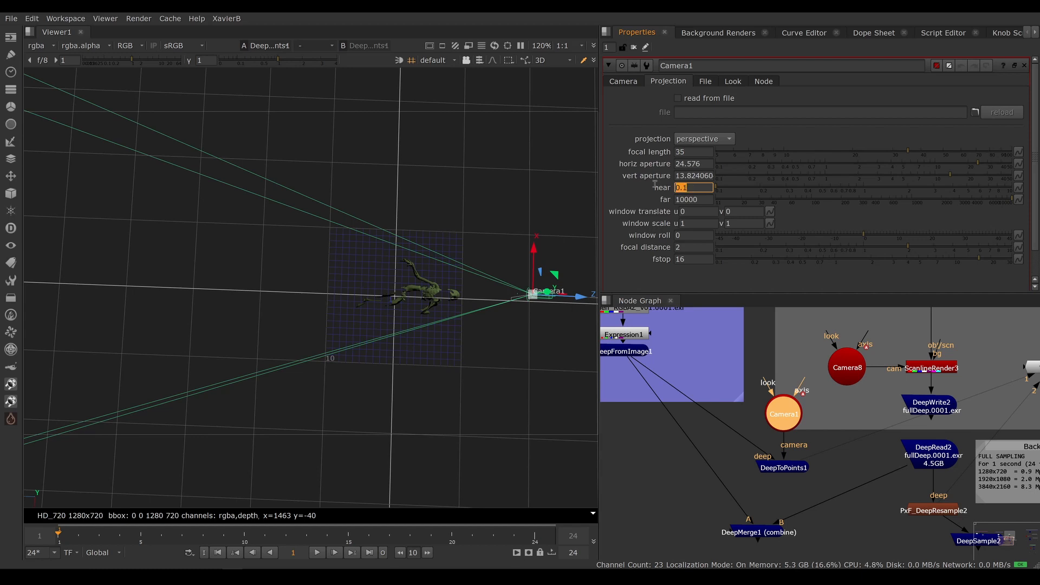
{"action": "type", "text": "10"}
{"action": "key", "text": "Return"}
{"action": "key", "text": "Down"}
{"action": "key", "text": "Down"}
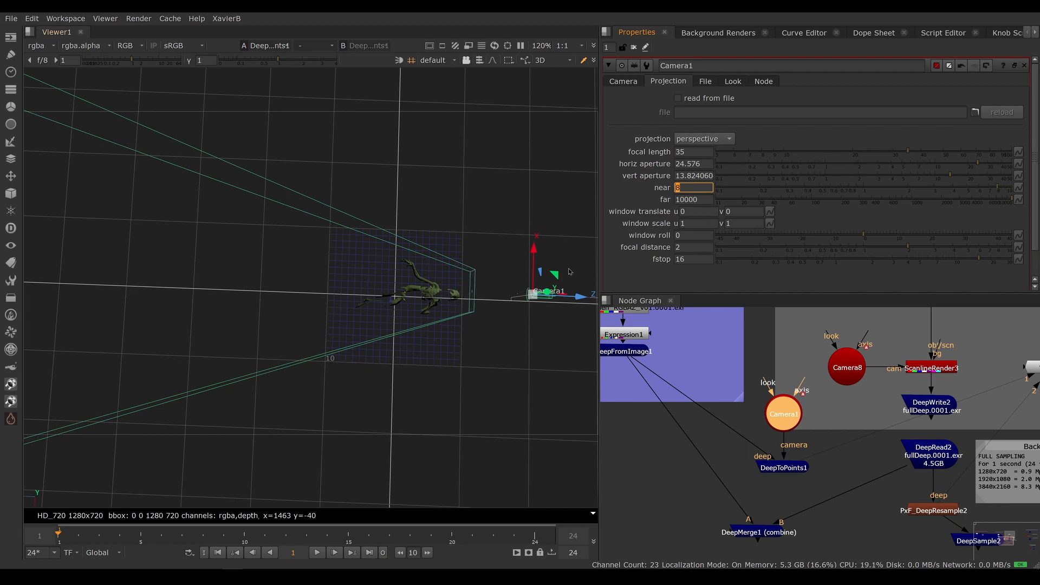
Step: Set Camera1's far clipping distance to 25 so the frustum ends just behind the creature
{"action": "key", "text": "Tab"}
{"action": "type", "text": "40"}
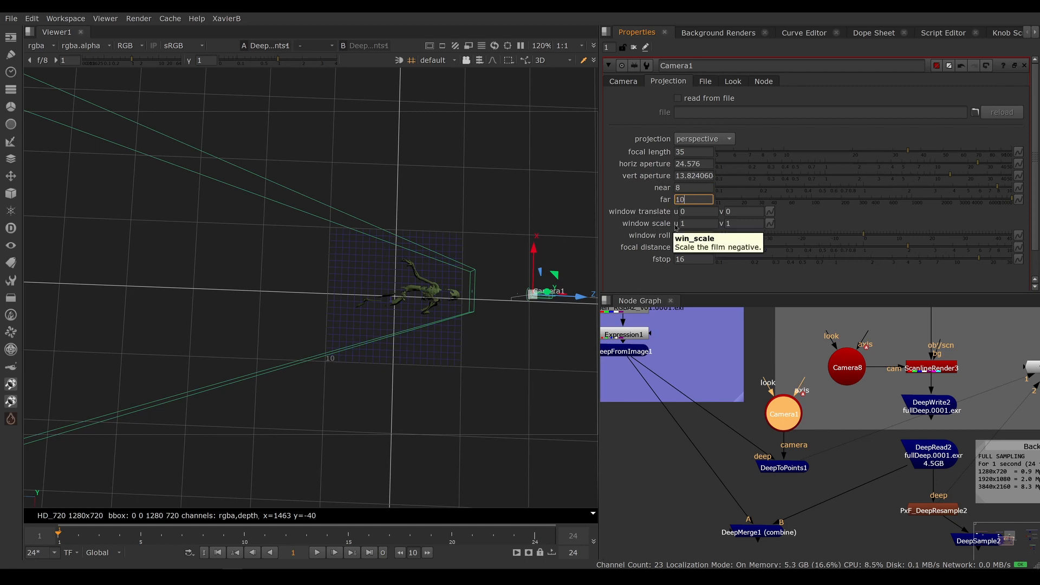
{"action": "key", "text": "Down"}
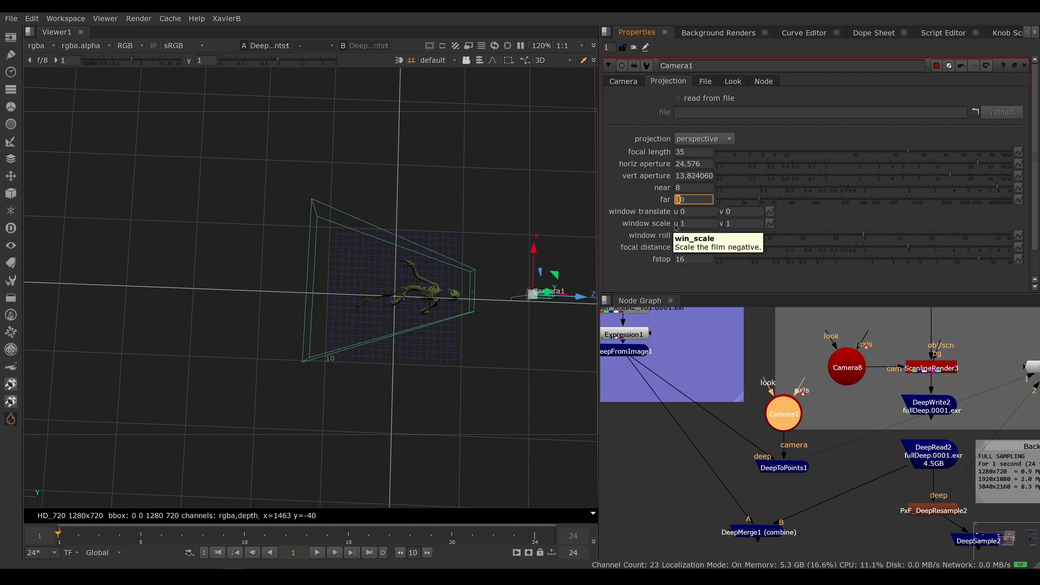
{"action": "key", "text": "Down"}
{"action": "key", "text": "Down"}
{"action": "key", "text": "Down"}
{"action": "key", "text": "Down"}
{"action": "key", "text": "Down"}
{"action": "key", "text": "Down"}
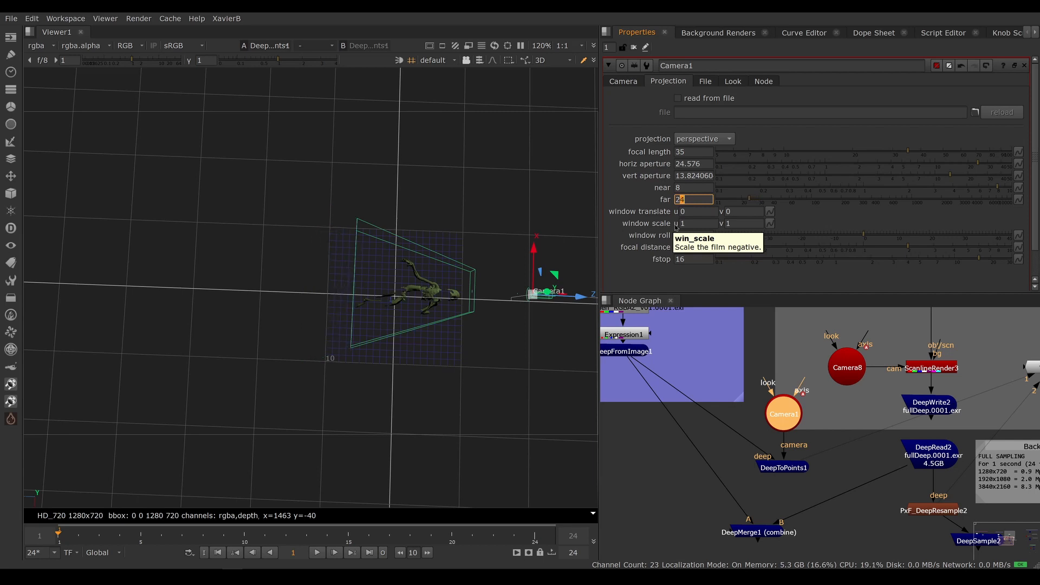
{"action": "key", "text": "Up"}
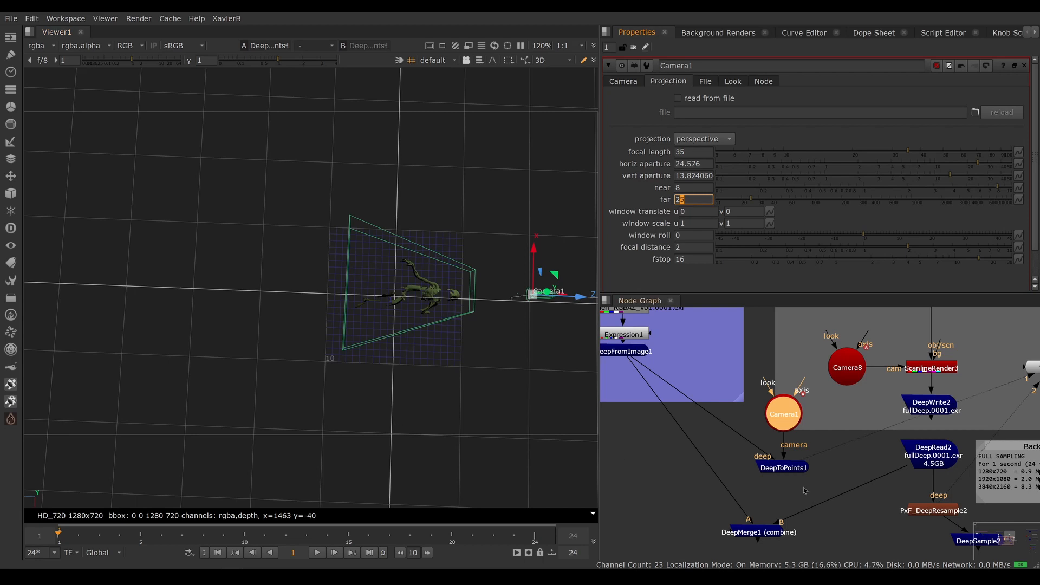
Step: In PxF_DeepResample2, set znear to 8 and zfar to 25, and turn off the zero to znear and zfar to infinity slices
{"action": "middle_click_drag", "start_coordinate": [804, 487], "coordinate": [759, 486]}
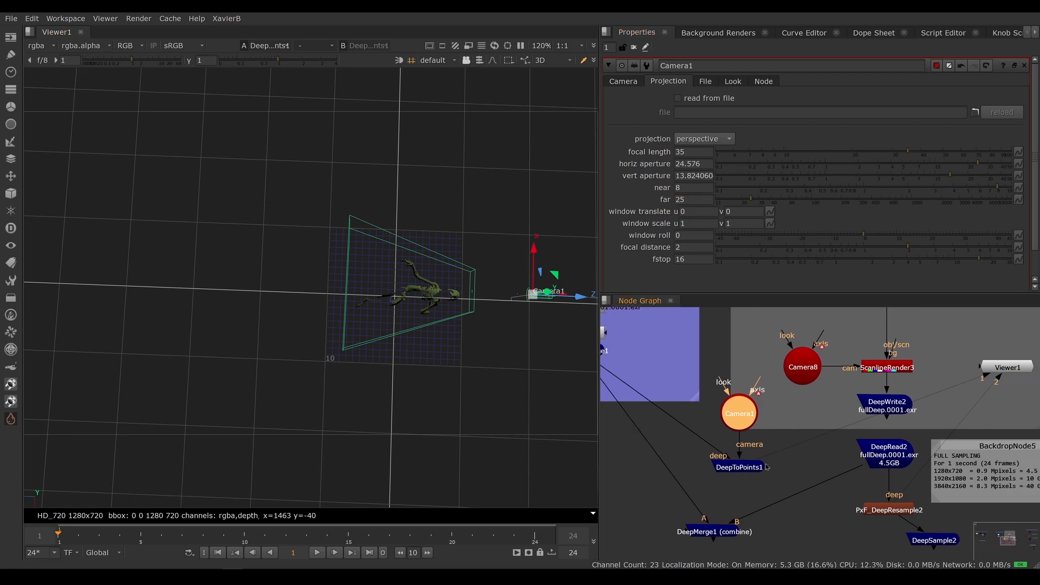
{"action": "left_click", "coordinate": [687, 200]}
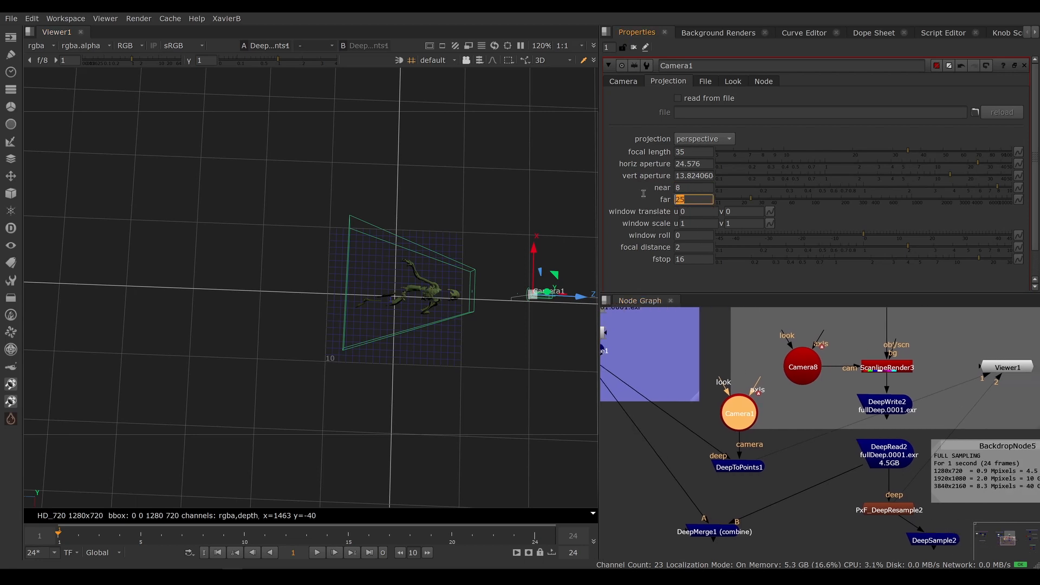
{"action": "double_click", "coordinate": [892, 511]}
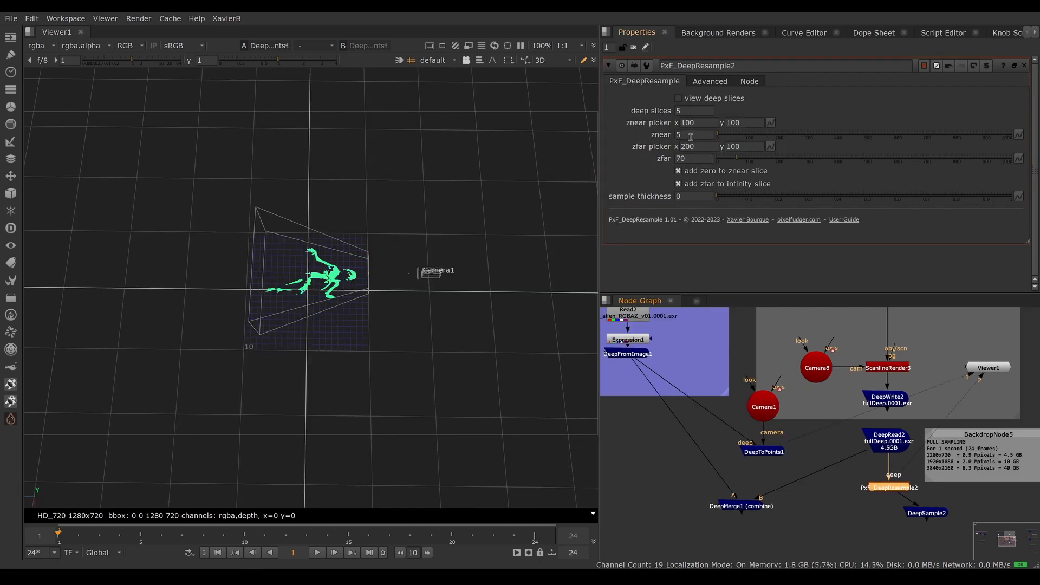
{"action": "left_click", "coordinate": [695, 134]}
{"action": "type", "text": "8"}
{"action": "key", "text": "Tab"}
{"action": "type", "text": "25"}
{"action": "left_click", "coordinate": [650, 184]}
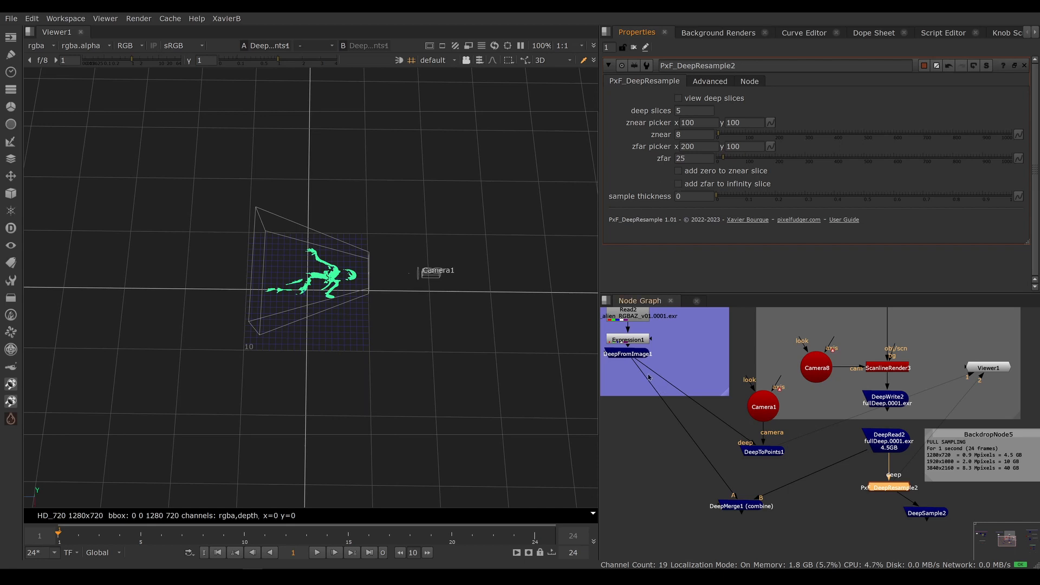
Step: Connect DeepToPoints1's deep input to PxF_DeepResample2 and examine the regions in front of and behind the camera frustum
{"action": "left_click_drag", "start_coordinate": [731, 432], "coordinate": [878, 487]}
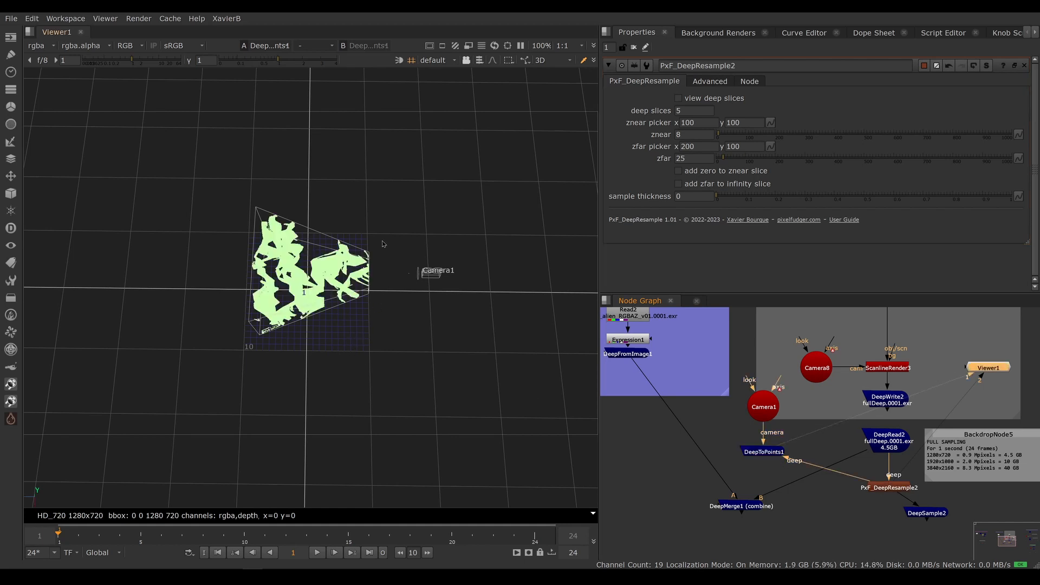
{"action": "left_click_drag", "start_coordinate": [382, 240], "coordinate": [411, 317]}
{"action": "left_click_drag", "start_coordinate": [214, 234], "coordinate": [248, 336]}
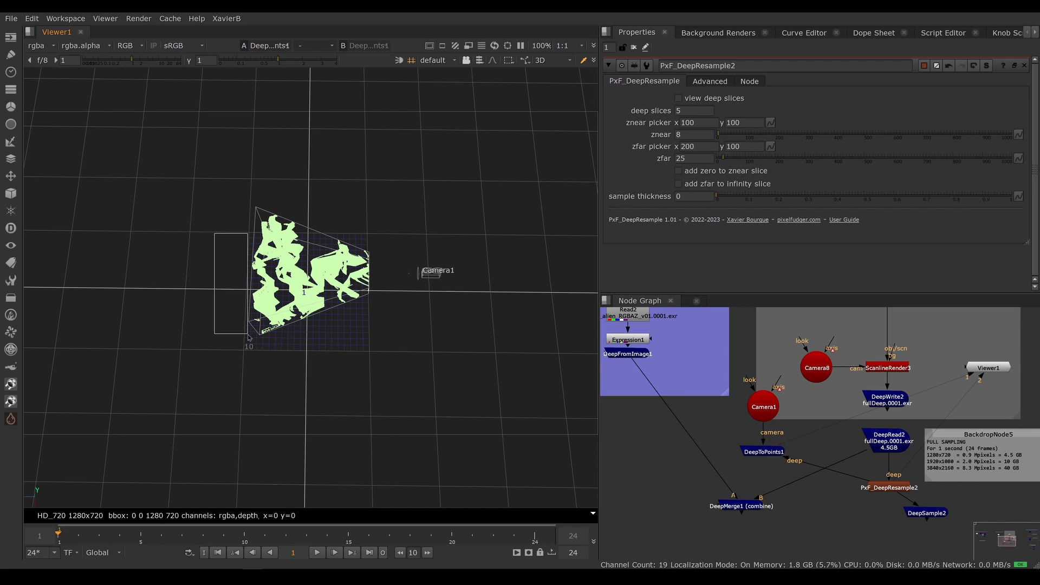
{"action": "left_click_drag", "start_coordinate": [249, 336], "coordinate": [248, 336]}
{"action": "left_click_drag", "start_coordinate": [380, 239], "coordinate": [409, 327]}
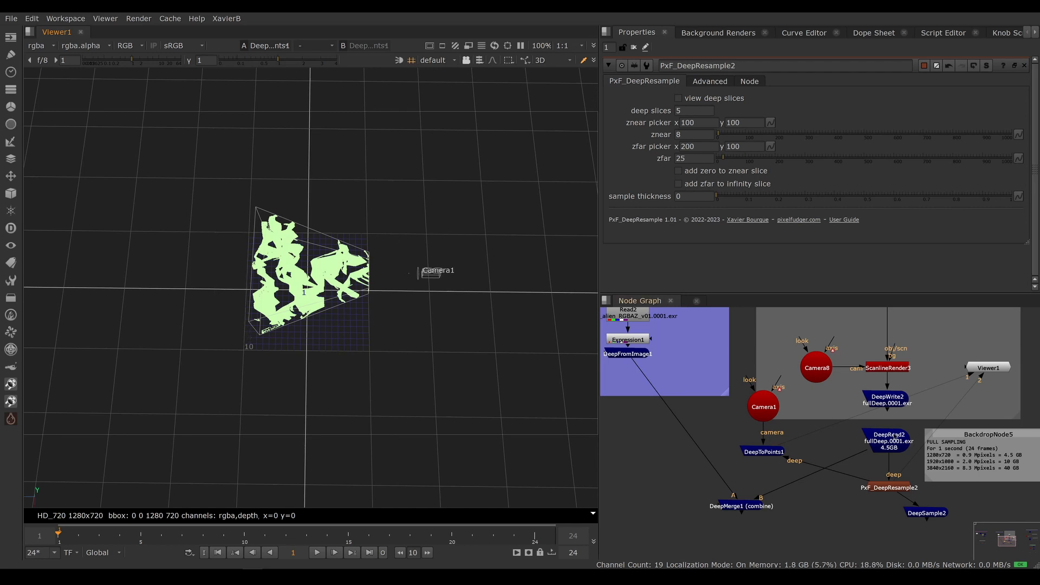
Step: Turn on view deep slices in PxF_DeepResample2 and display the coloured slices as points through DeepToPoints1
{"action": "left_click", "coordinate": [897, 488]}
{"action": "key", "text": "1"}
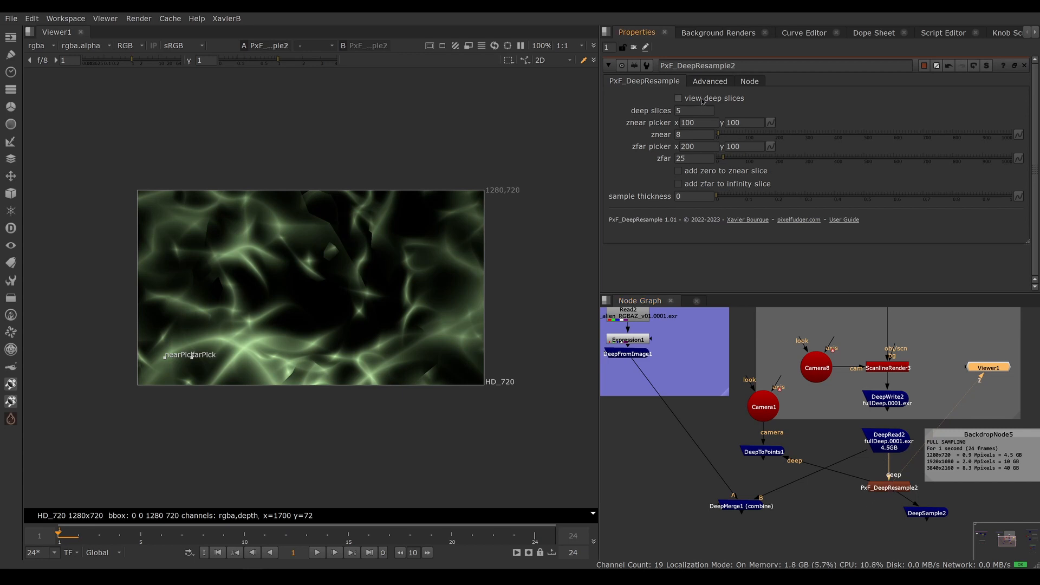
{"action": "left_click", "coordinate": [678, 98]}
{"action": "left_click", "coordinate": [770, 452]}
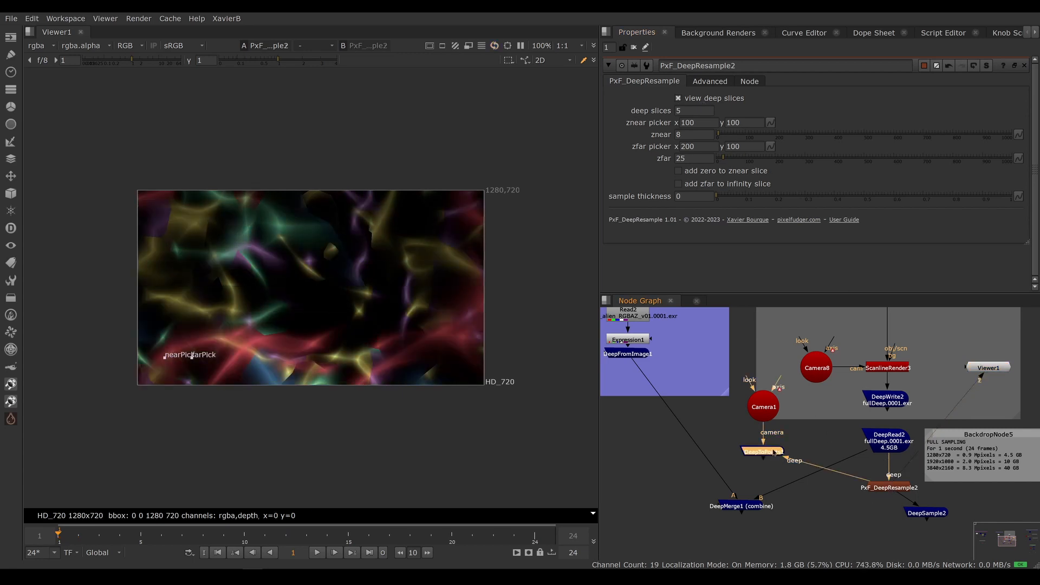
{"action": "key", "text": "1"}
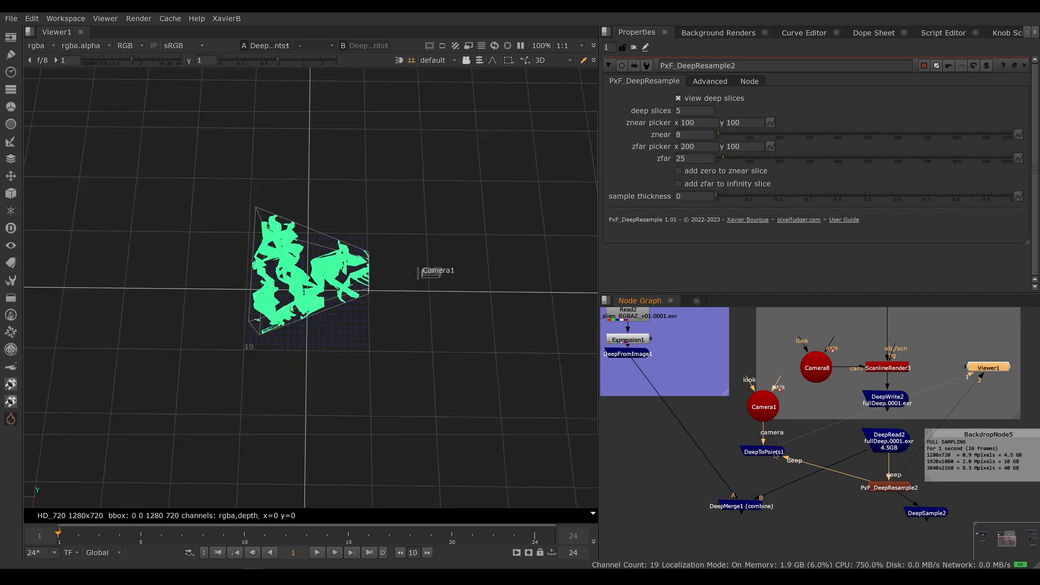
{"action": "left_click", "coordinate": [411, 369]}
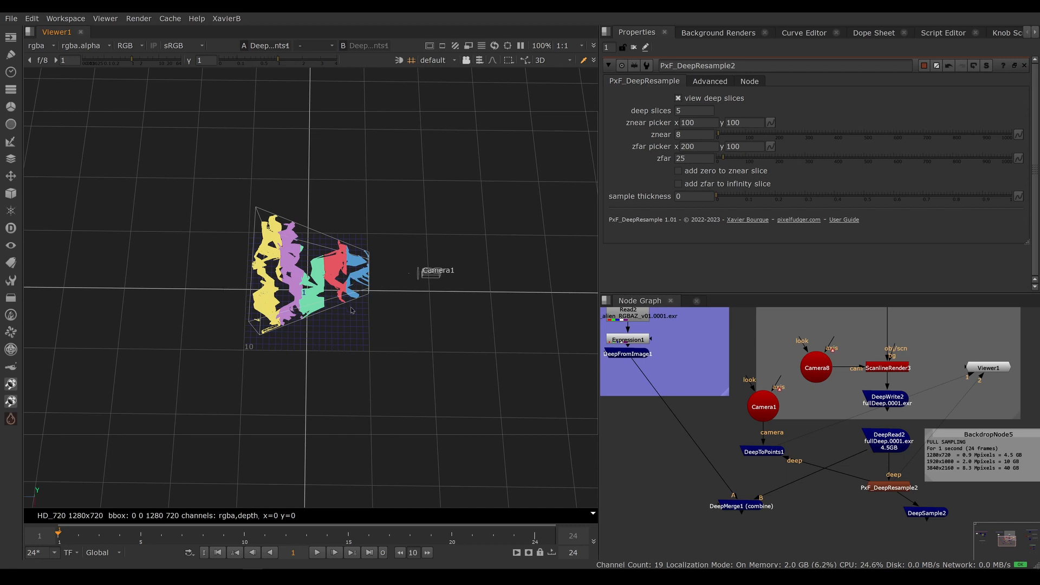
Step: Set PxF_DeepResample2's deep slices to 10 and examine the regions in front of and behind the sliced cloud
{"action": "left_click", "coordinate": [693, 112]}
{"action": "type", "text": "10"}
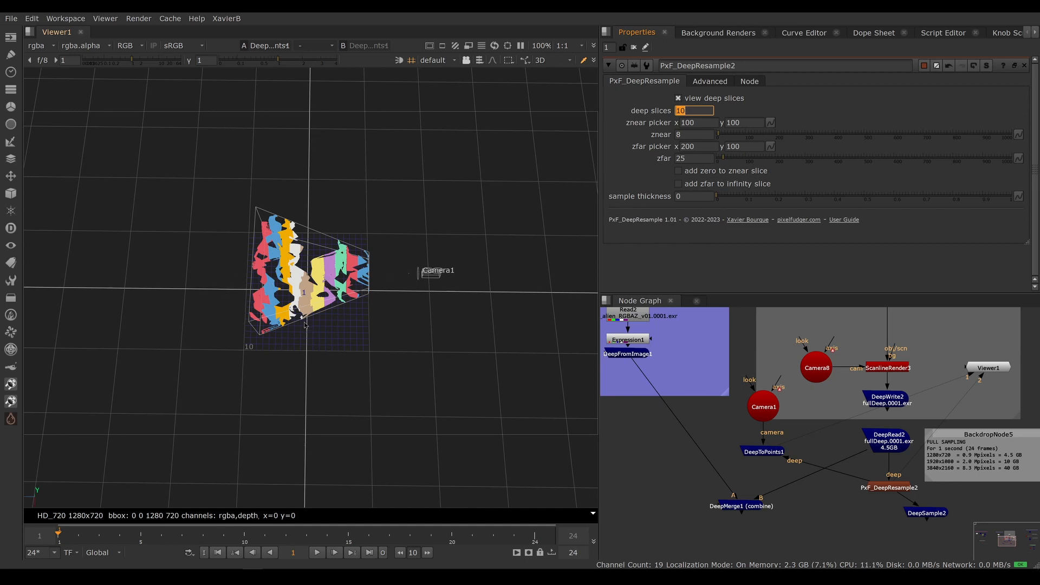
{"action": "left_click_drag", "start_coordinate": [384, 238], "coordinate": [405, 329]}
{"action": "left_click_drag", "start_coordinate": [185, 248], "coordinate": [232, 350]}
Step: View DeepRead2, turn on the zero to znear and zfar to infinity slices, and display the resampled points through DeepToPoints1
{"action": "left_click", "coordinate": [893, 448]}
{"action": "key", "text": "1"}
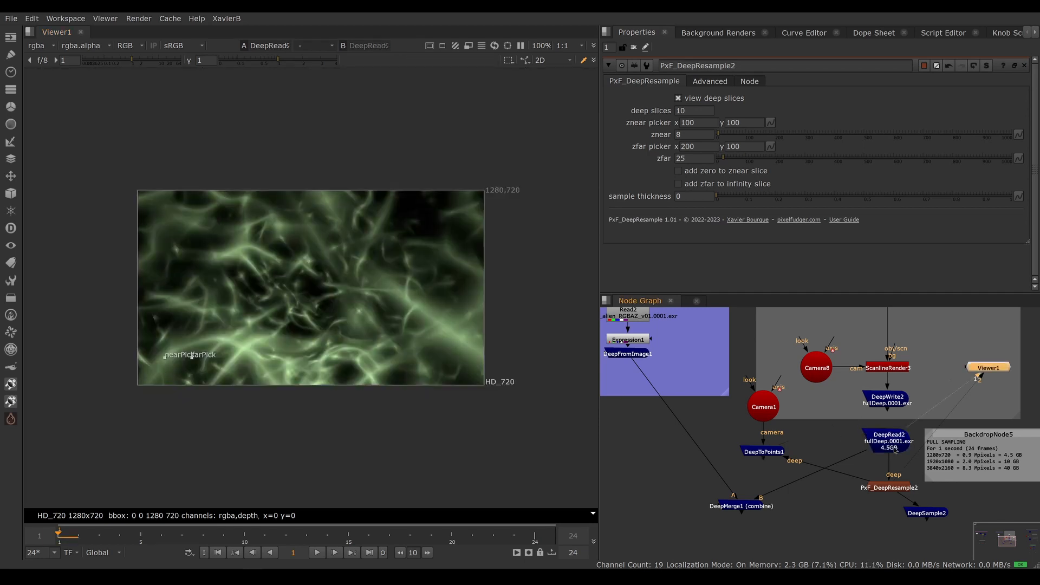
{"action": "left_click", "coordinate": [679, 172]}
{"action": "left_click", "coordinate": [774, 454]}
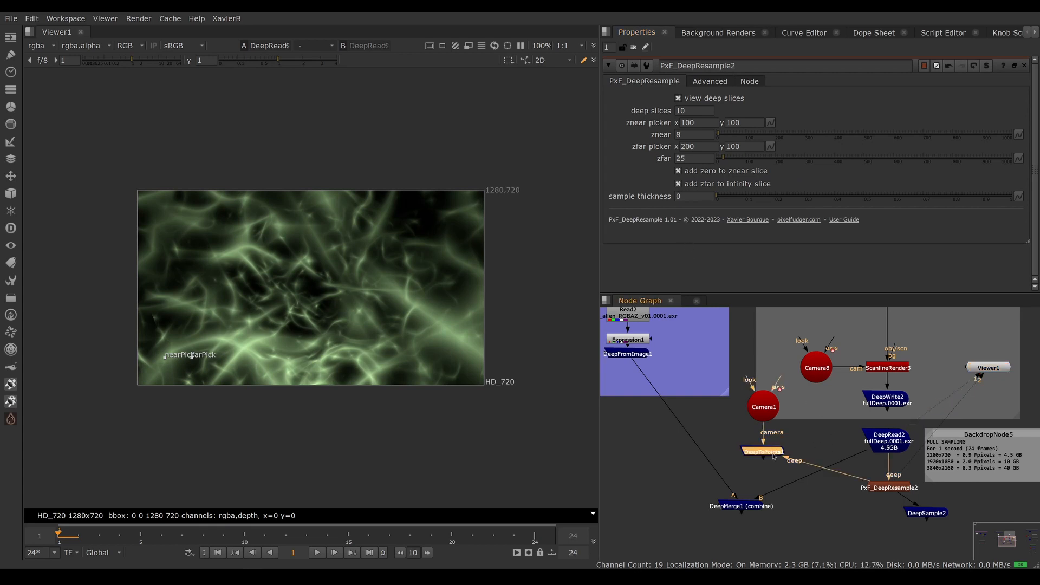
{"action": "key", "text": "1"}
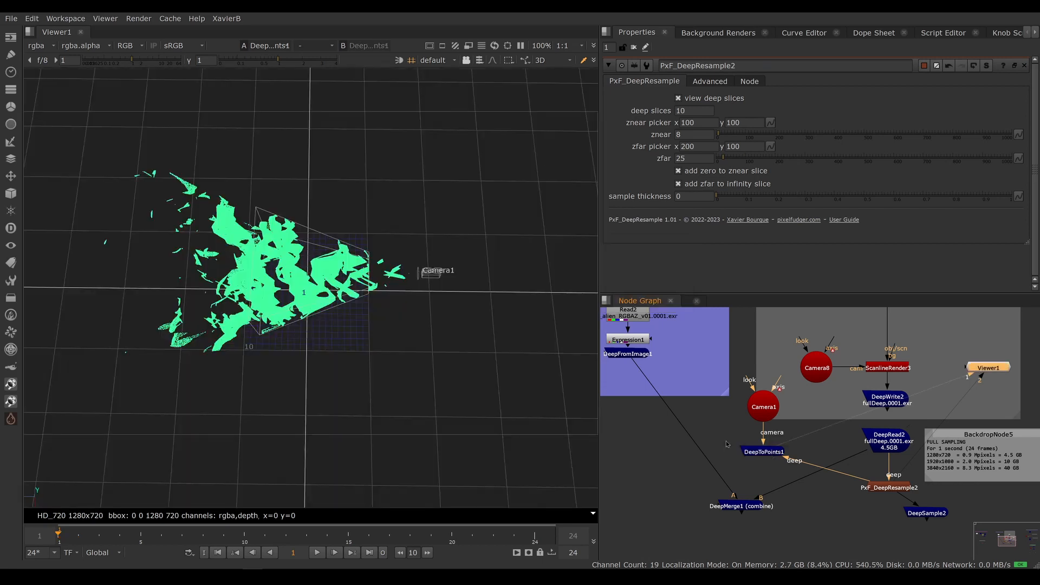
{"action": "left_click", "coordinate": [357, 351]}
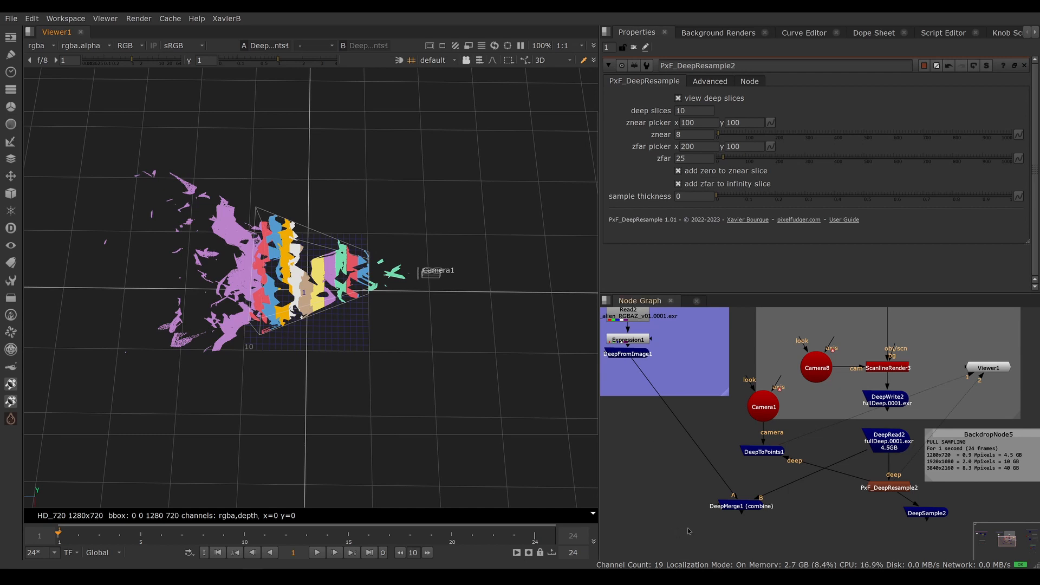
Step: Display DeepMerge1, connect its B input to PxF_DeepResample2, and select the resample node
{"action": "left_click", "coordinate": [753, 508]}
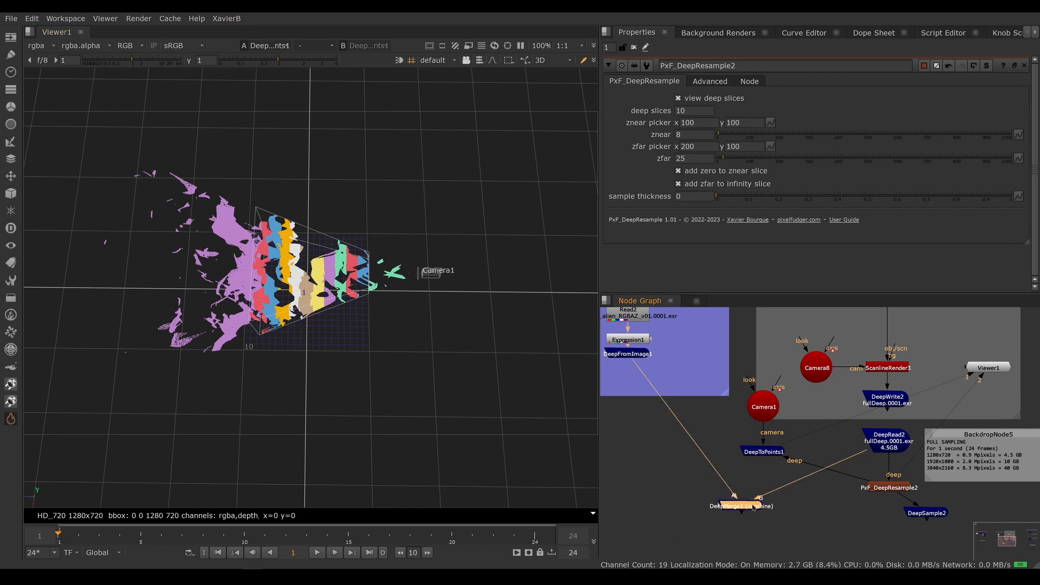
{"action": "key", "text": "1"}
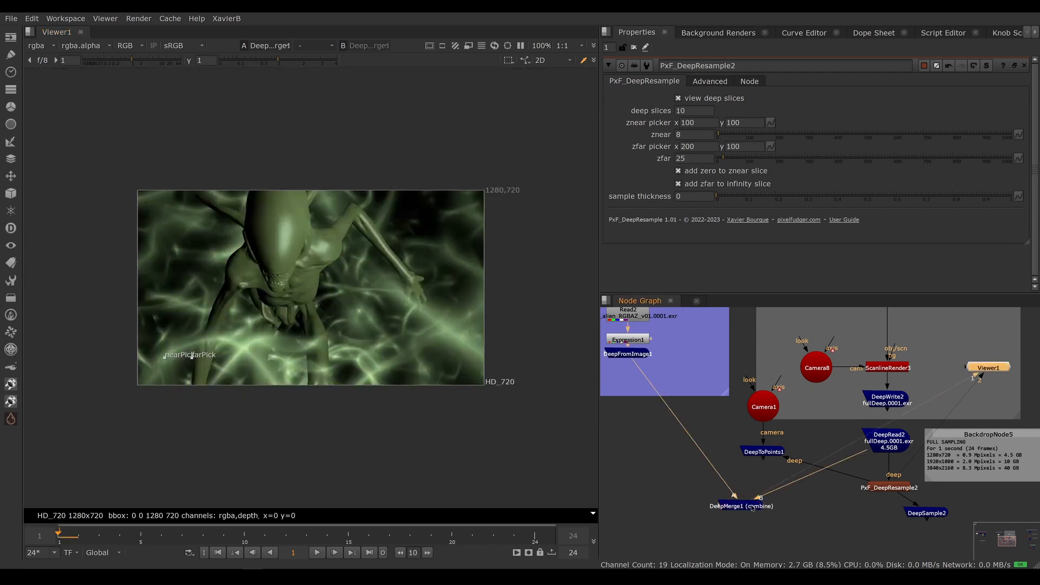
{"action": "left_click_drag", "start_coordinate": [869, 461], "coordinate": [844, 486]}
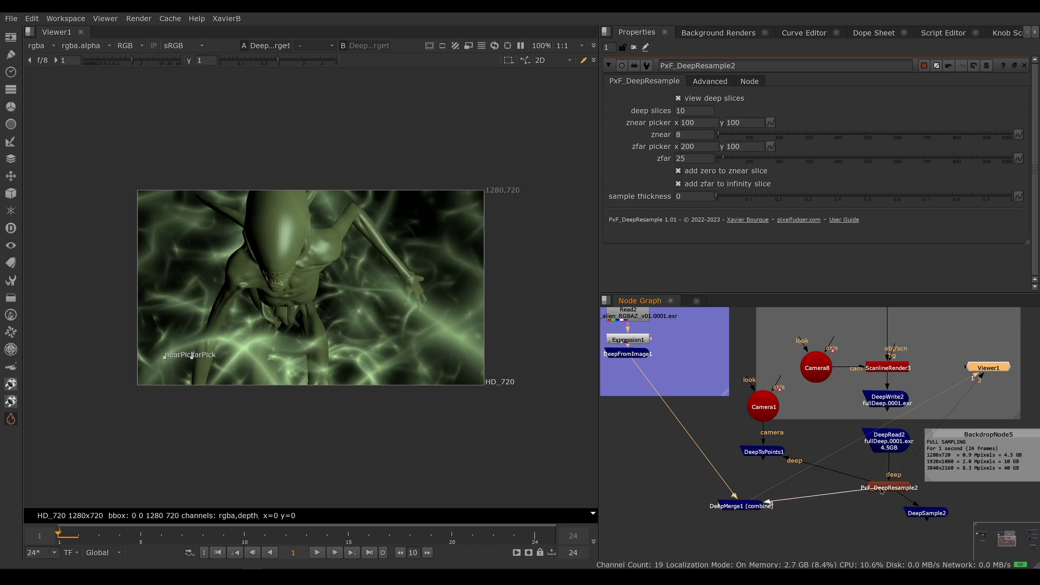
{"action": "left_click", "coordinate": [894, 486]}
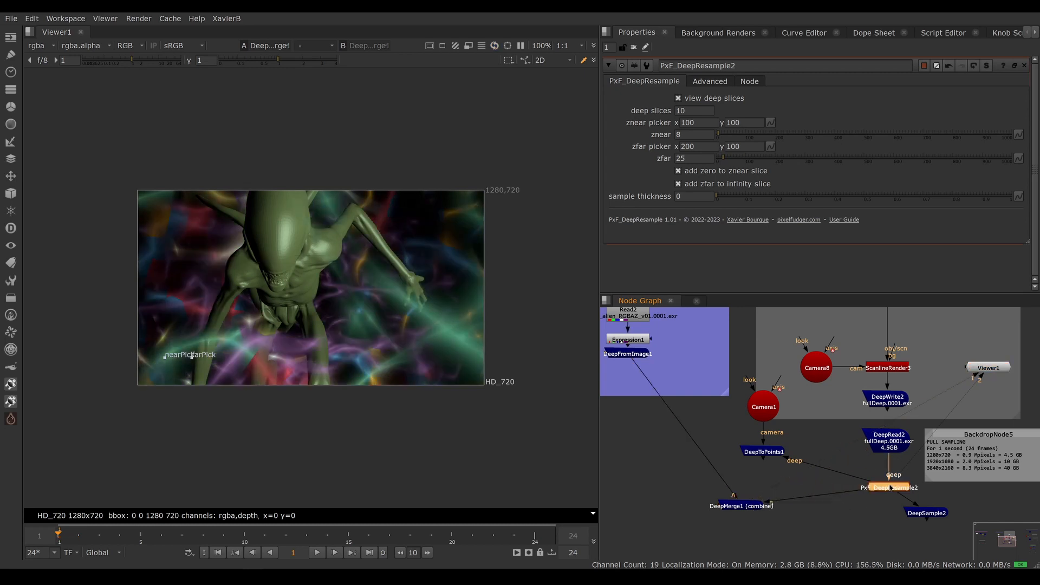
Step: Turn off view deep slices in PxF_DeepResample2 and compare the merge by switching DeepMerge1's B input to DeepRead2 and back
{"action": "left_click", "coordinate": [702, 103]}
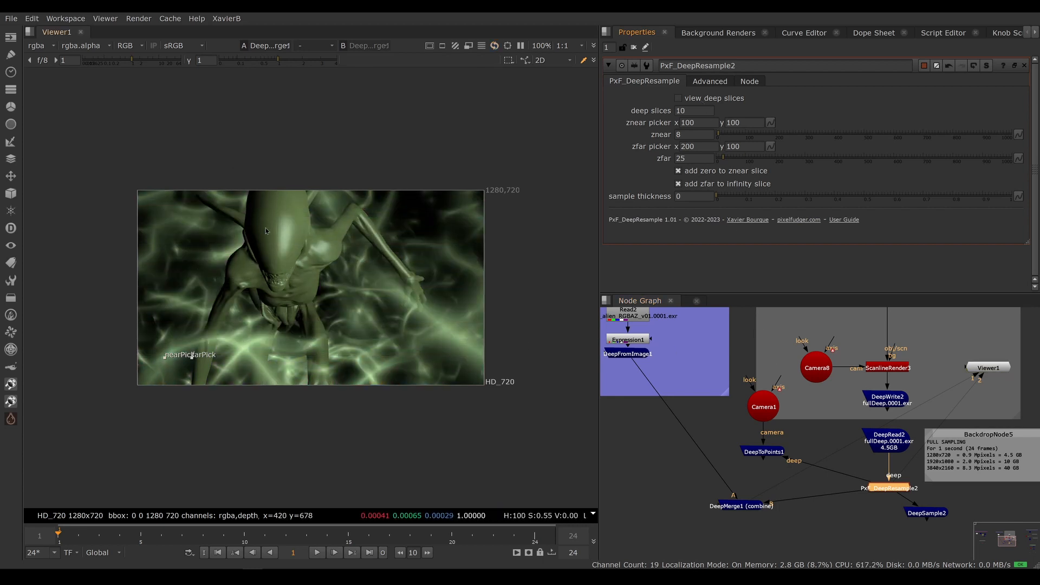
{"action": "left_click_drag", "start_coordinate": [862, 493], "coordinate": [883, 449]}
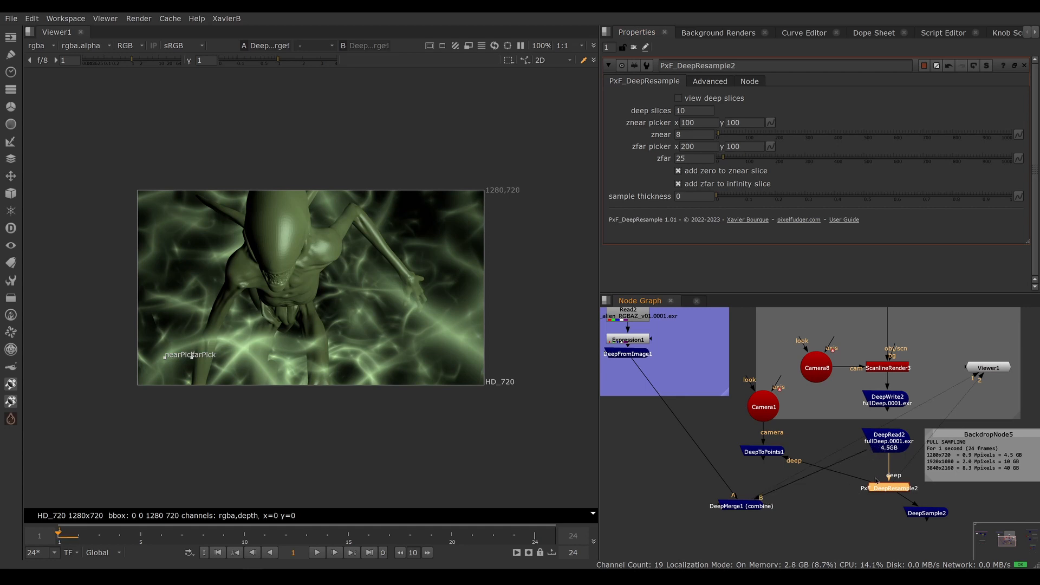
{"action": "left_click", "coordinate": [867, 451]}
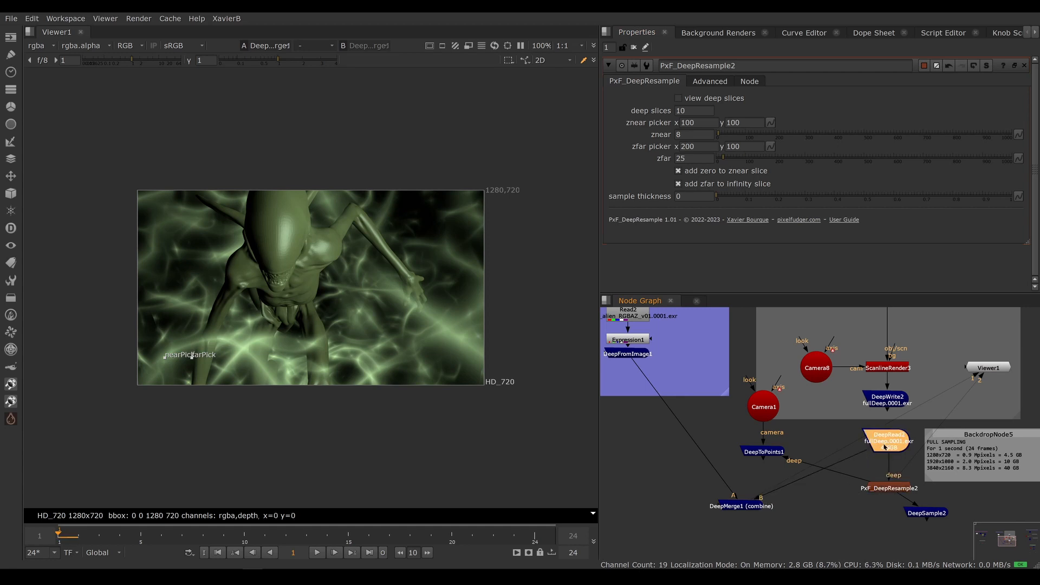
{"action": "left_click", "coordinate": [882, 488]}
{"action": "left_click_drag", "start_coordinate": [866, 451], "coordinate": [887, 487]}
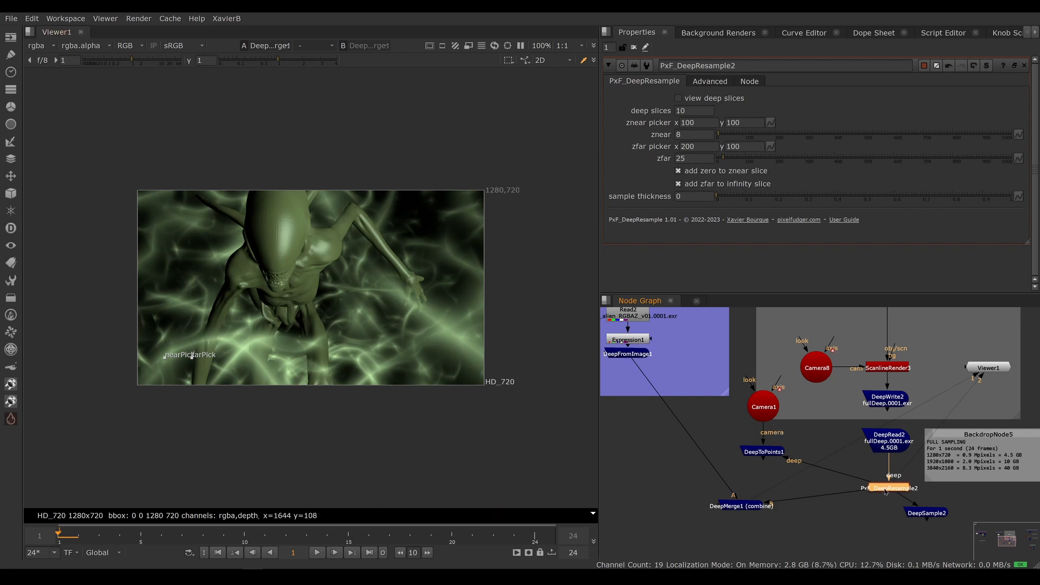
Step: Copy the NEAR + FAR camera from the PxF_DeepResample1 setup and place the copy beside Camera1
{"action": "left_click", "coordinate": [700, 135]}
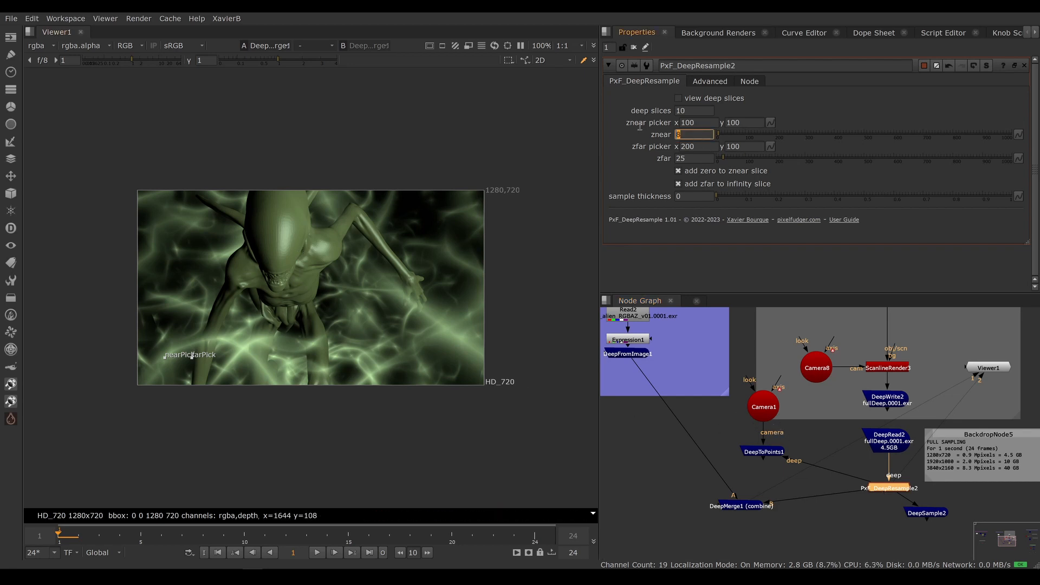
{"action": "left_click", "coordinate": [699, 158]}
{"action": "scroll", "coordinate": [815, 470], "scroll_direction": "down", "scroll_amount": 5}
{"action": "middle_click_drag", "start_coordinate": [887, 483], "coordinate": [689, 463]}
{"action": "scroll", "coordinate": [878, 389], "scroll_direction": "up", "scroll_amount": 5}
{"action": "middle_click_drag", "start_coordinate": [816, 400], "coordinate": [816, 456]}
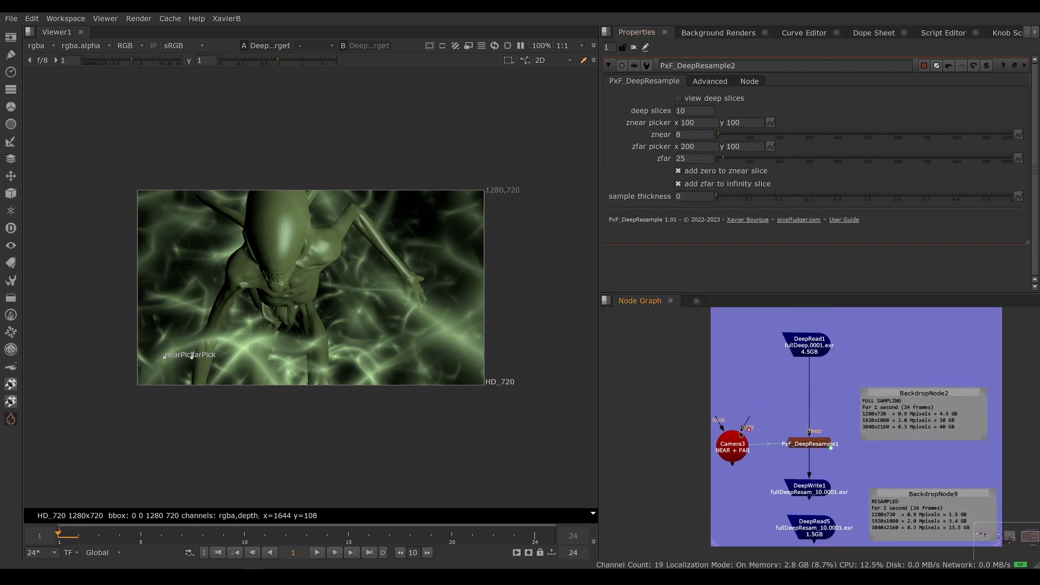
{"action": "left_click", "coordinate": [731, 445]}
{"action": "scroll", "coordinate": [735, 466], "scroll_direction": "down", "scroll_amount": 4}
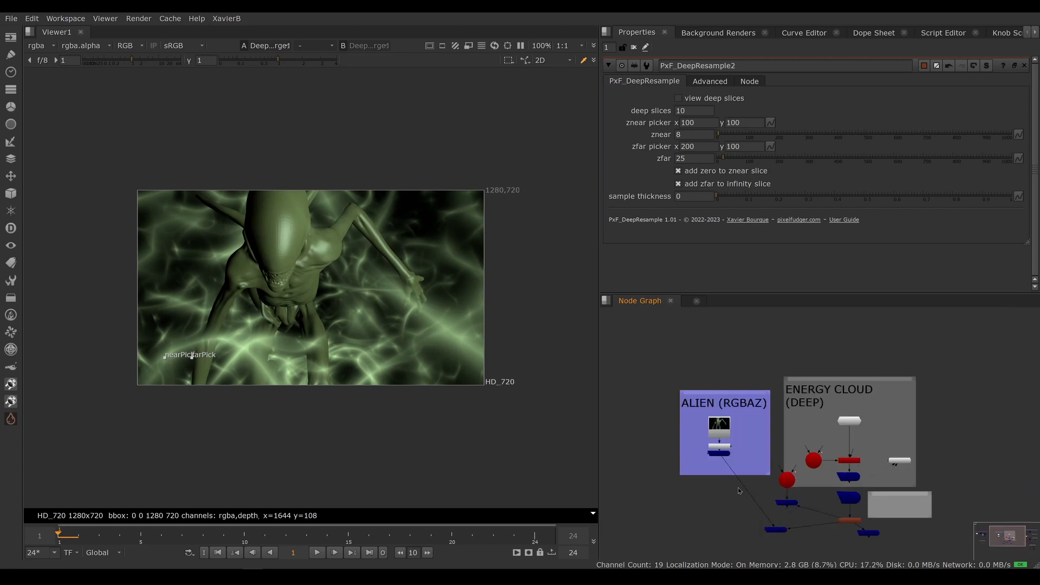
{"action": "scroll", "coordinate": [738, 486], "scroll_direction": "up", "scroll_amount": 3}
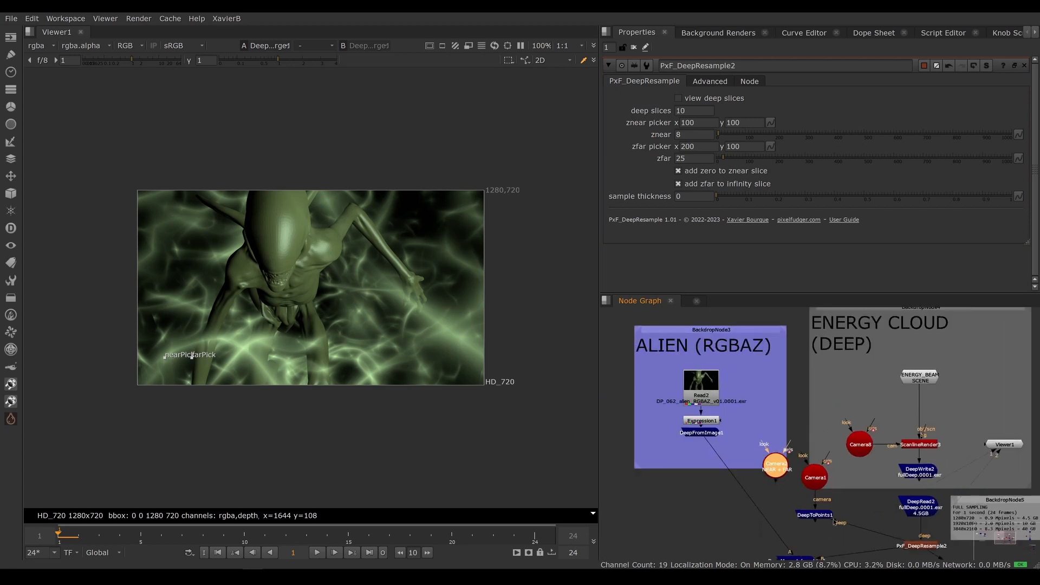
Step: Connect DeepToPoints1 to DeepFromImage1 and the NEAR + FAR camera, and display the alien's points
{"action": "left_click_drag", "start_coordinate": [815, 505], "coordinate": [703, 436]}
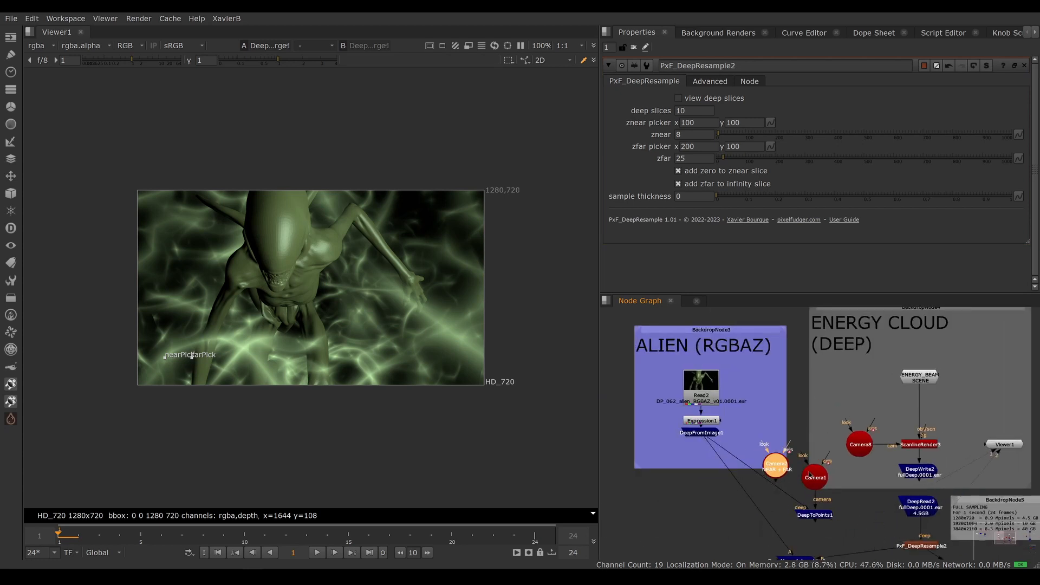
{"action": "mouse_move", "coordinate": [815, 477]}
{"action": "left_mouse_down"}
{"action": "mouse_move", "coordinate": [838, 478]}
{"action": "mouse_move", "coordinate": [801, 450]}
{"action": "mouse_move", "coordinate": [814, 443]}
{"action": "mouse_move", "coordinate": [789, 465]}
{"action": "mouse_move", "coordinate": [804, 480]}
{"action": "left_mouse_up"}
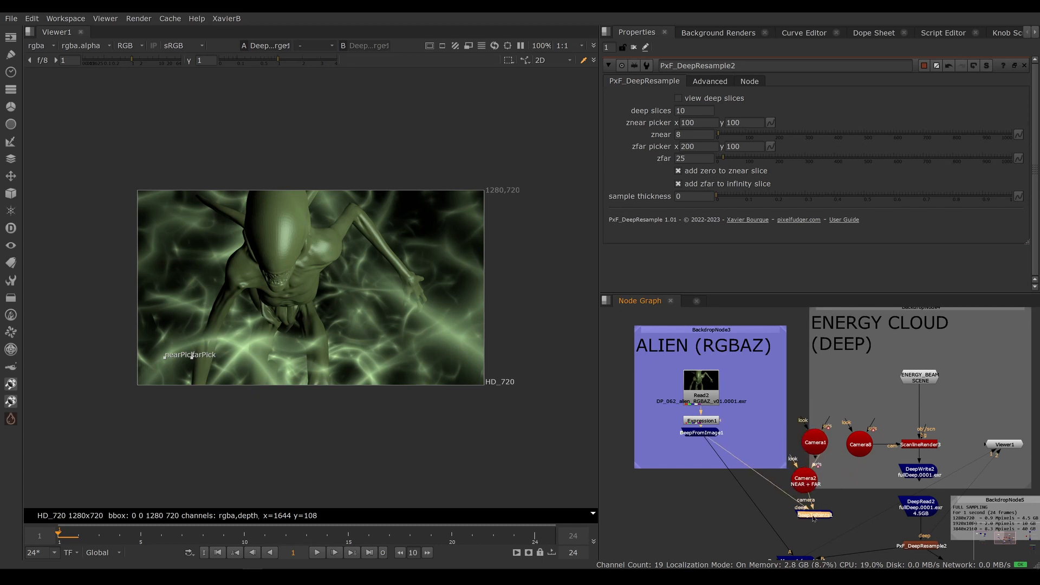
{"action": "left_click", "coordinate": [805, 514]}
{"action": "key", "text": "1"}
{"action": "double_click", "coordinate": [805, 514]}
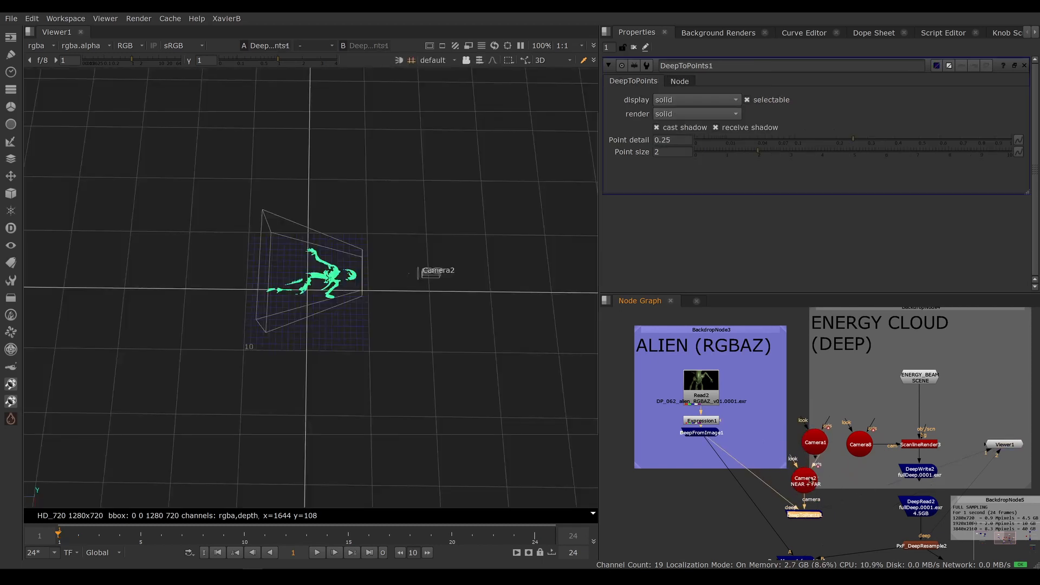
Step: Scrub to frame 12 and examine Camera2's animated near and far values in its projection settings
{"action": "left_click_drag", "start_coordinate": [89, 531], "coordinate": [286, 538]}
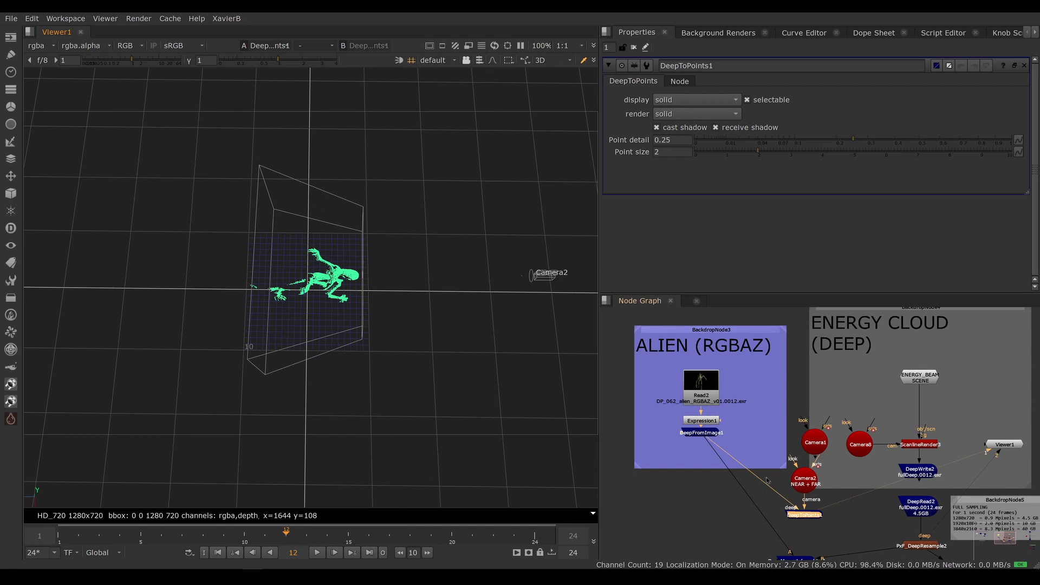
{"action": "left_click", "coordinate": [806, 481]}
{"action": "double_click", "coordinate": [807, 481]}
{"action": "left_click", "coordinate": [667, 82]}
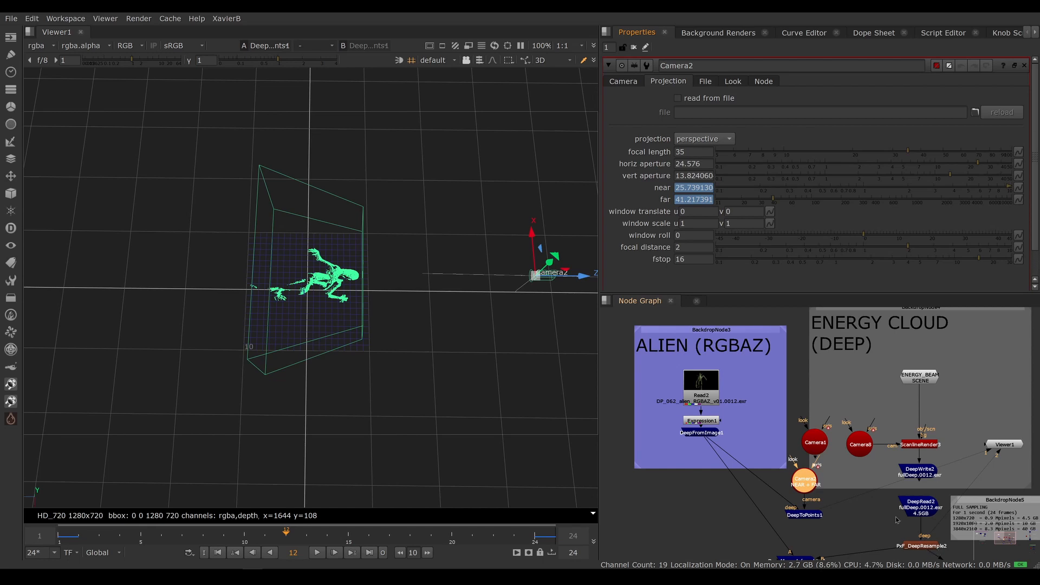
Step: Display DeepRead1 in the other resample setup and open PxF_DeepResample1's settings to examine its linked znear and zfar
{"action": "scroll", "coordinate": [897, 519], "scroll_direction": "down", "scroll_amount": 4}
{"action": "middle_click_drag", "start_coordinate": [896, 520], "coordinate": [635, 469]}
{"action": "scroll", "coordinate": [872, 415], "scroll_direction": "up", "scroll_amount": 6}
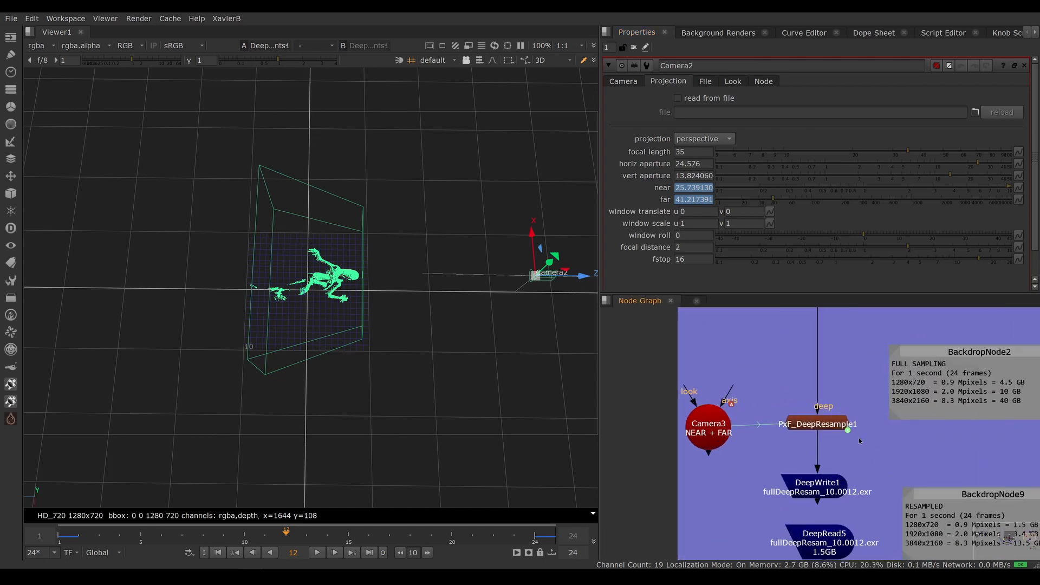
{"action": "middle_click_drag", "start_coordinate": [845, 407], "coordinate": [829, 449]}
{"action": "left_click", "coordinate": [809, 371]}
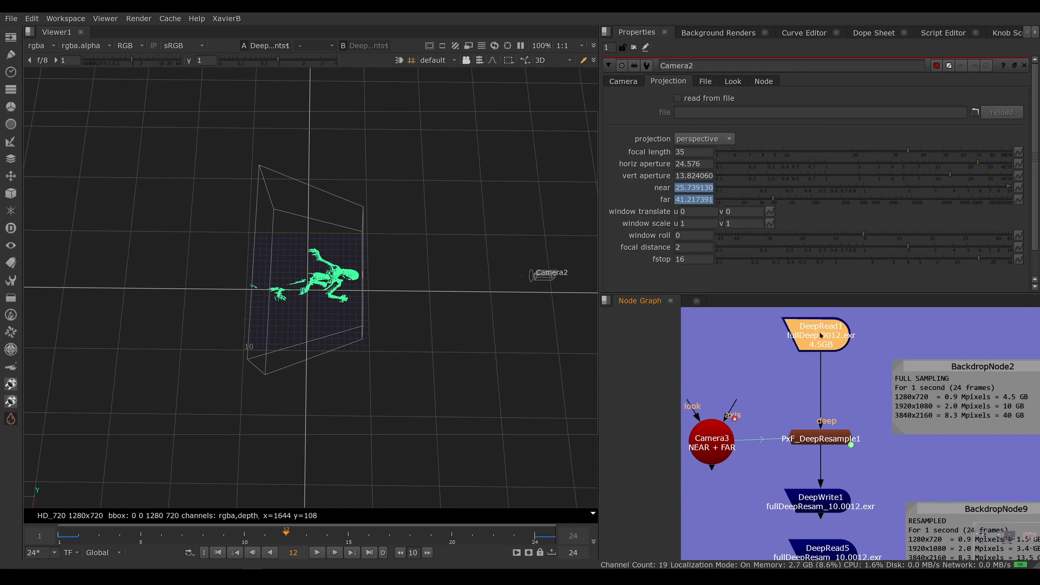
{"action": "key", "text": "1"}
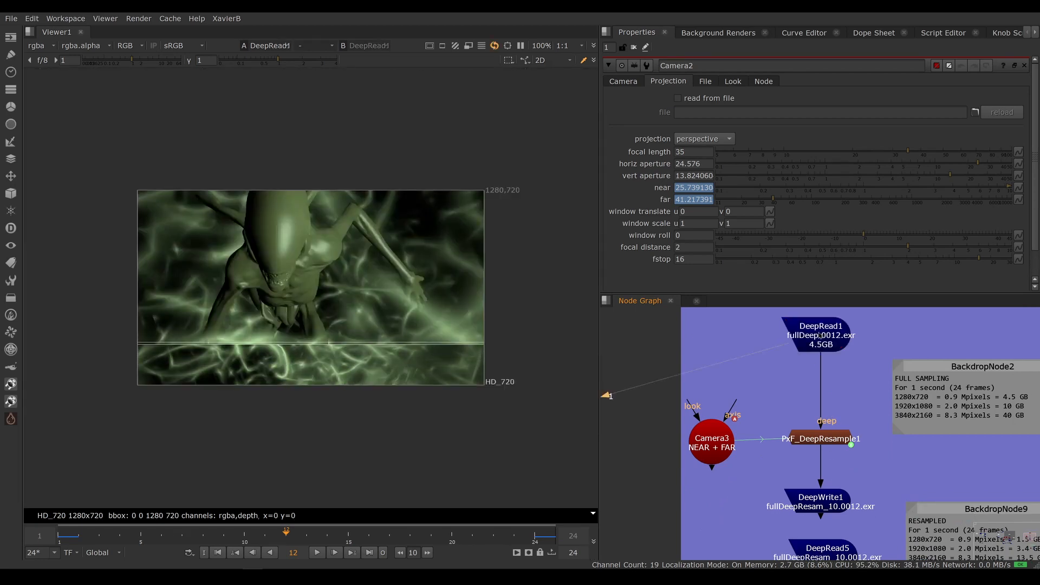
{"action": "double_click", "coordinate": [828, 444]}
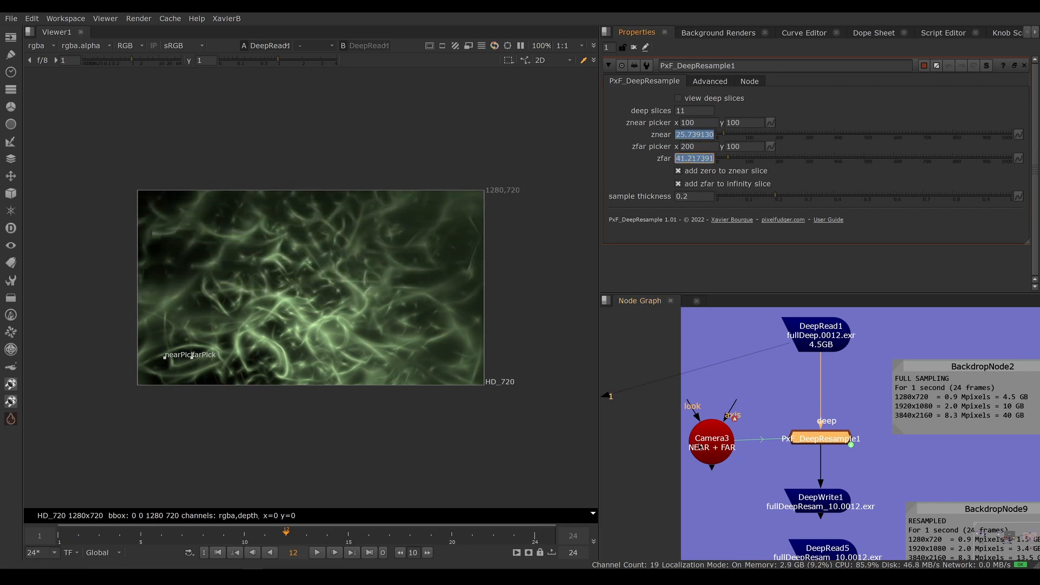
Step: Open Camera3's projection settings to examine the near and far values that drive PxF_DeepResample1
{"action": "left_click", "coordinate": [707, 442]}
{"action": "double_click", "coordinate": [706, 441]}
{"action": "left_click", "coordinate": [675, 82]}
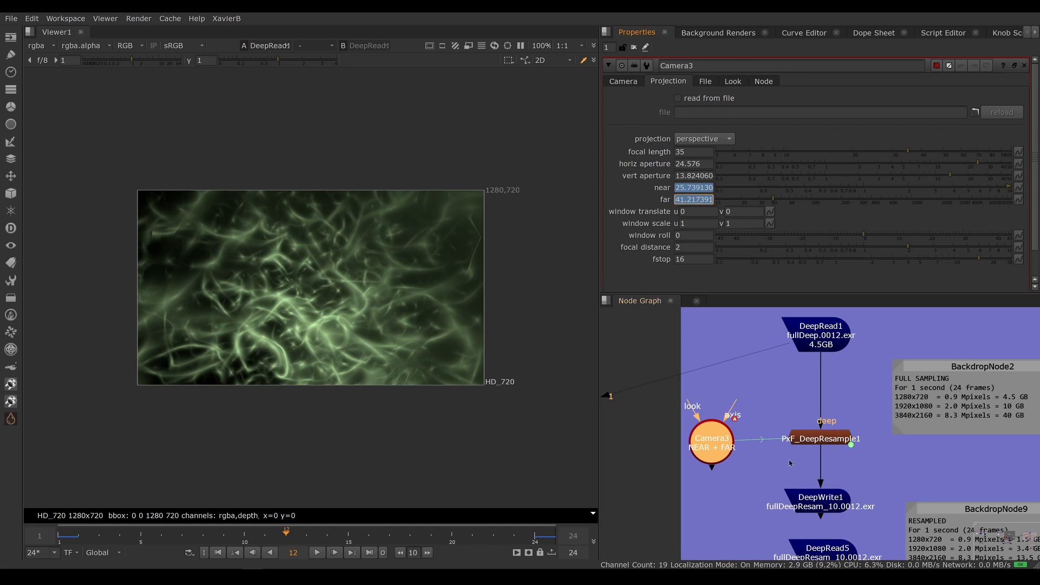
Step: Trace the resampling chain from DeepRead1 through PxF_DeepResample1 to DeepWrite1
{"action": "left_click", "coordinate": [828, 507]}
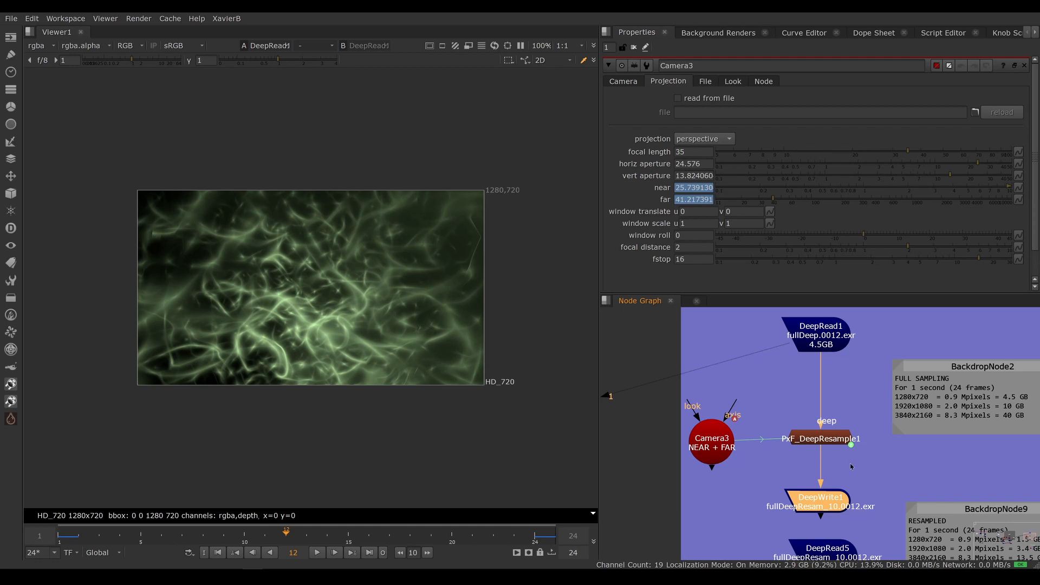
{"action": "left_click", "coordinate": [819, 329]}
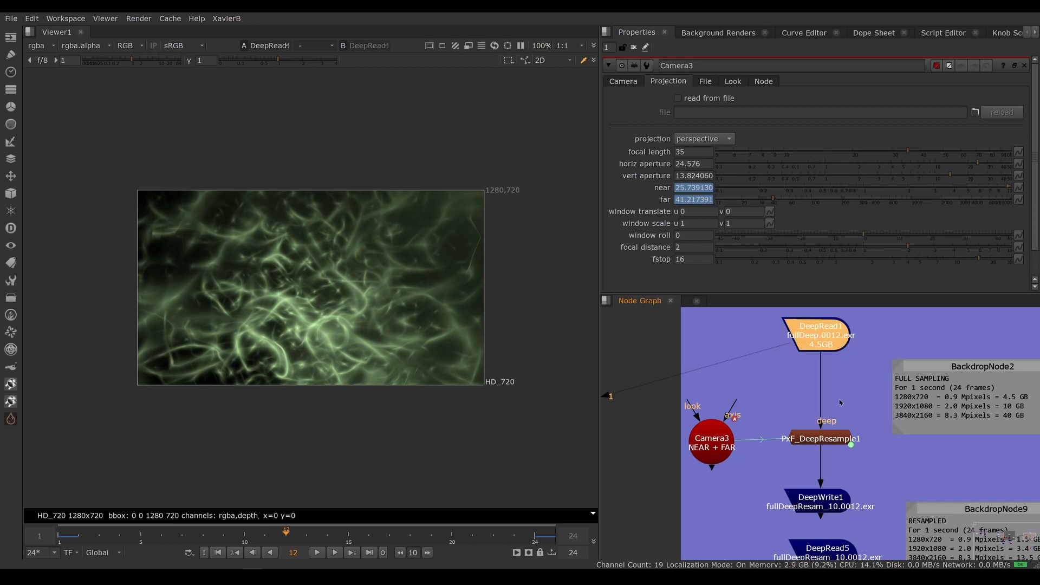
{"action": "left_click", "coordinate": [833, 443]}
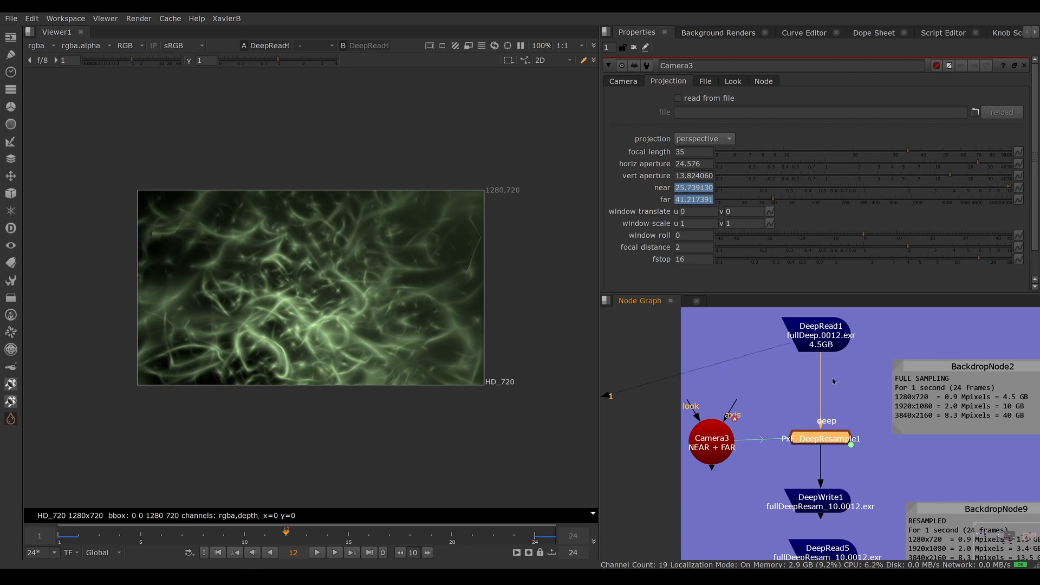
{"action": "left_click", "coordinate": [833, 509]}
{"action": "left_click", "coordinate": [821, 336]}
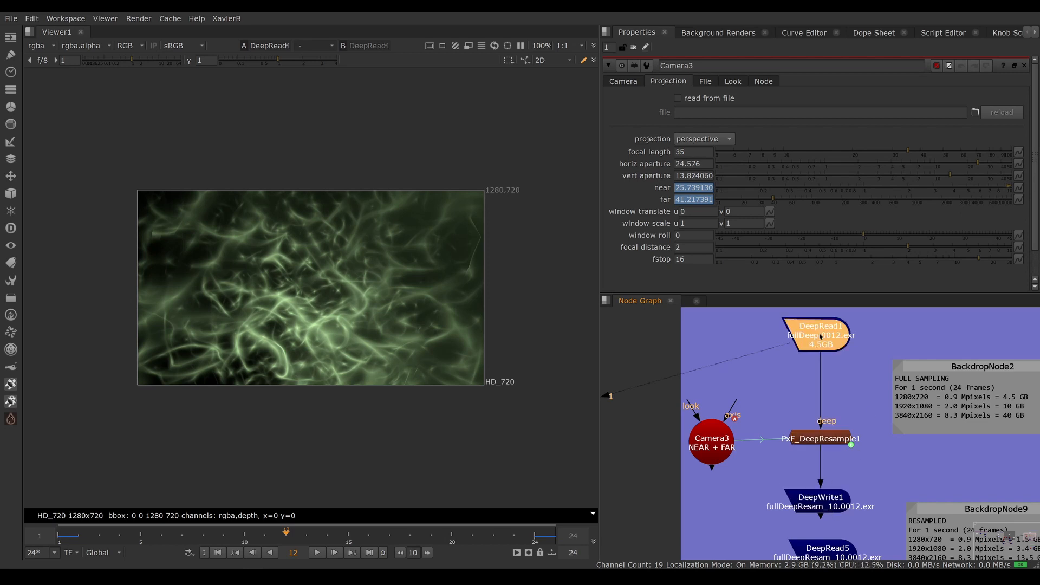
{"action": "left_click", "coordinate": [822, 512]}
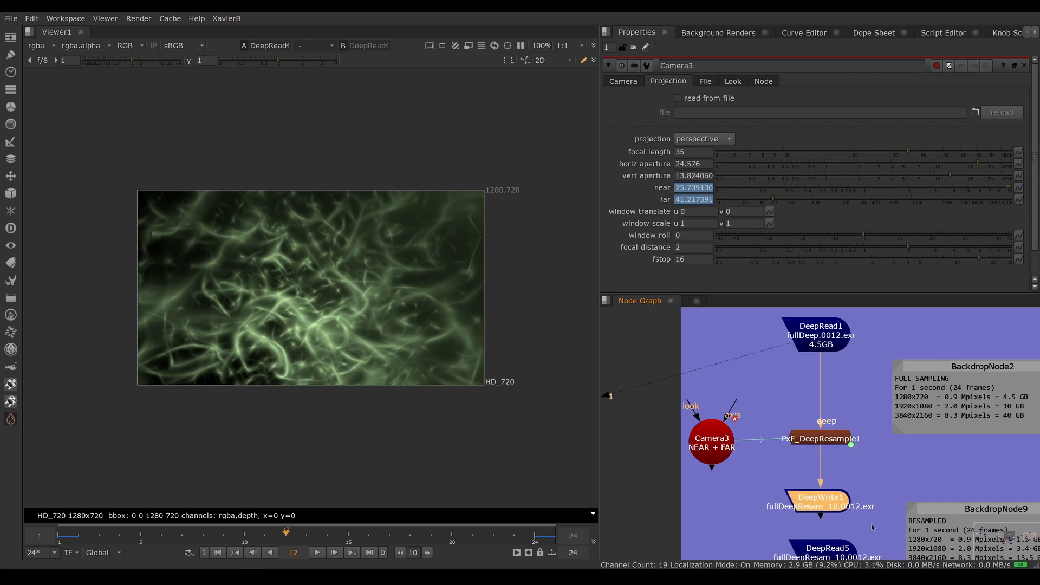
Step: Compare the size of the resampled sequence in DeepRead5 with the full deep sequence in DeepRead1
{"action": "middle_click_drag", "start_coordinate": [846, 437], "coordinate": [829, 406]}
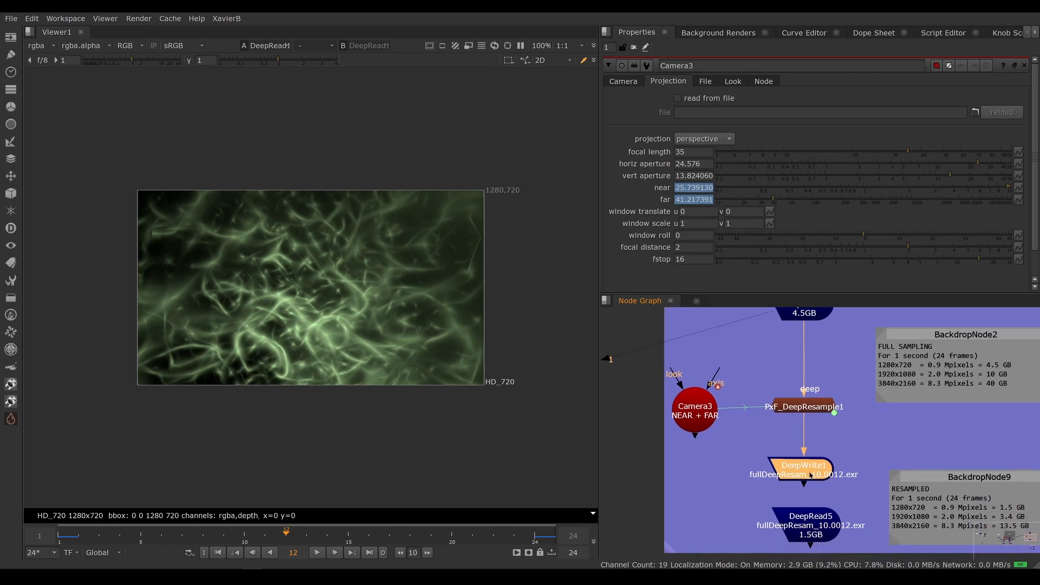
{"action": "left_click", "coordinate": [816, 535]}
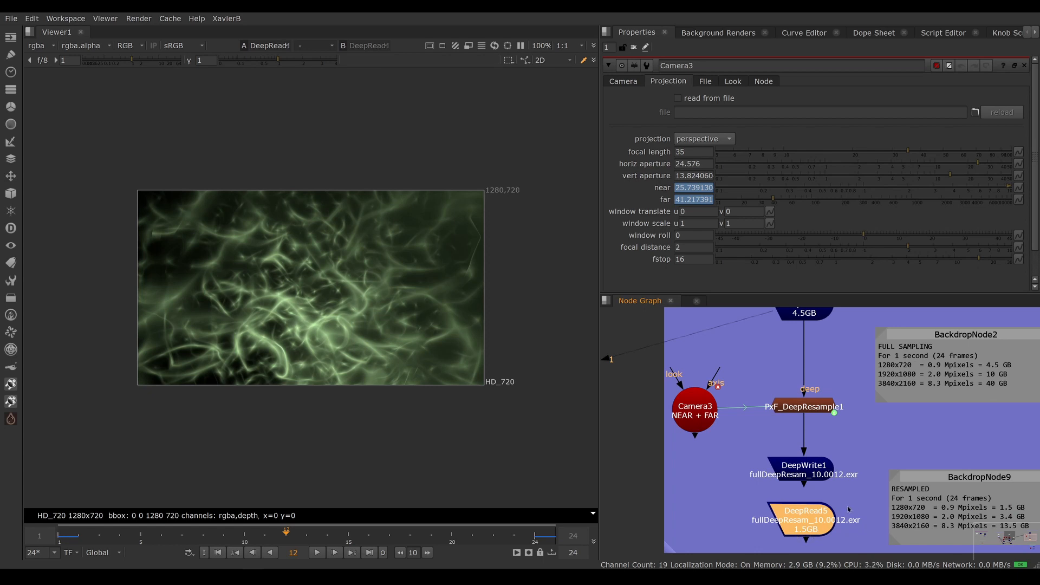
{"action": "middle_click_drag", "start_coordinate": [813, 377], "coordinate": [814, 389]}
{"action": "left_click", "coordinate": [803, 355]}
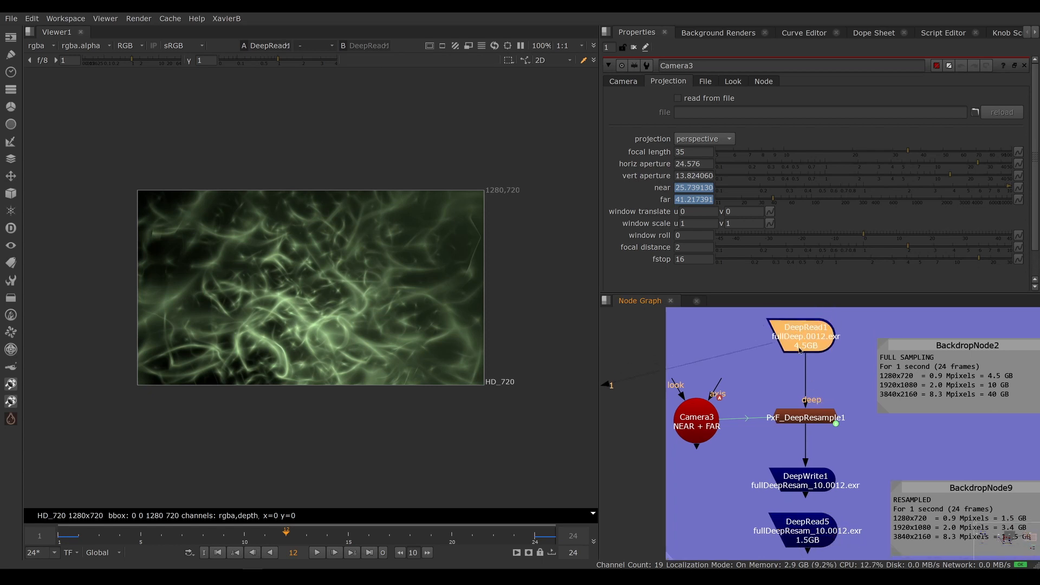
{"action": "middle_click_drag", "start_coordinate": [833, 460], "coordinate": [814, 439]}
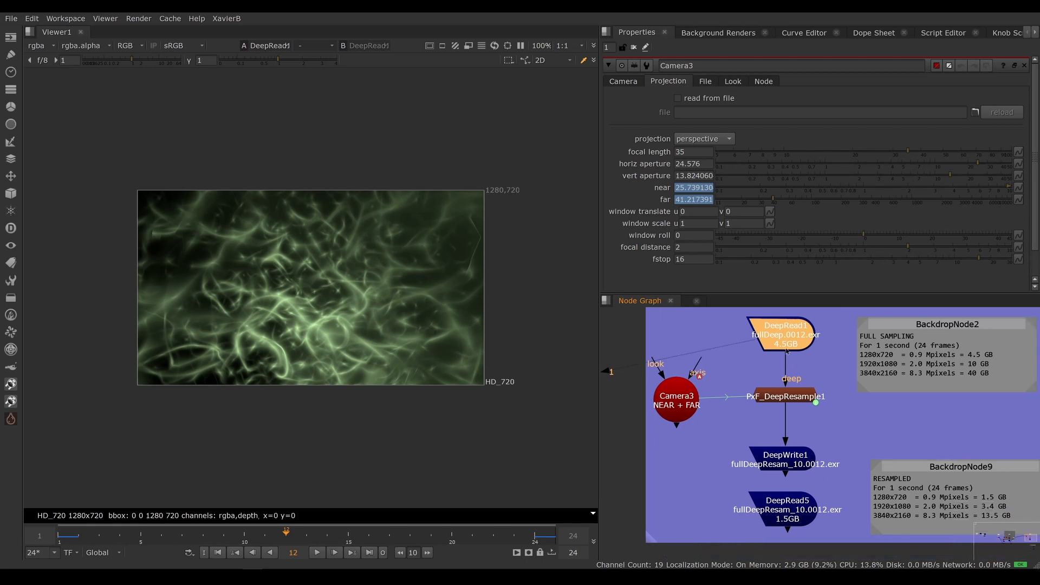
{"action": "left_click", "coordinate": [790, 518]}
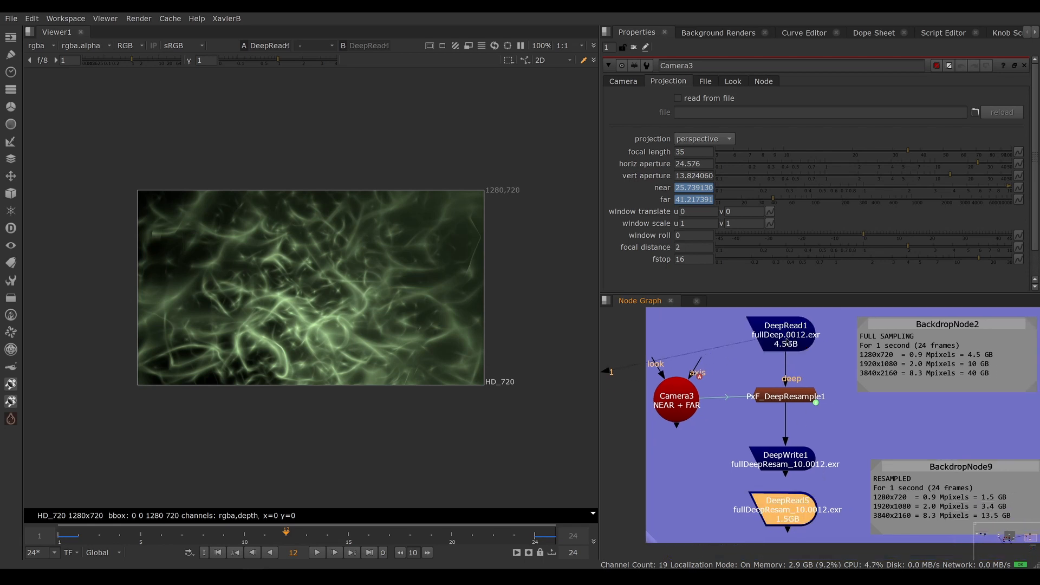
{"action": "left_click", "coordinate": [786, 341]}
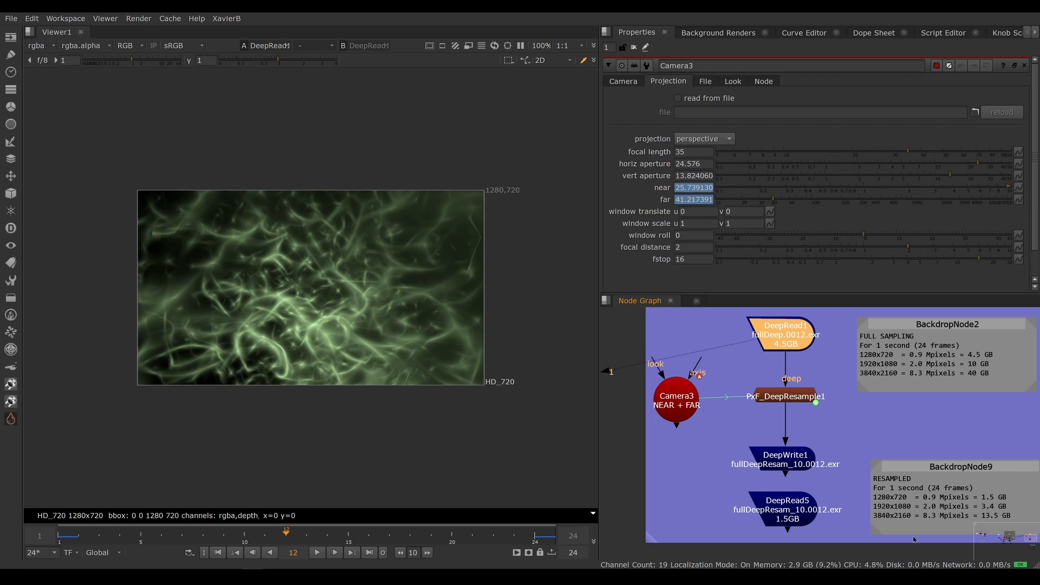
Step: Compare the storage figures in the FULL SAMPLING and RESAMPLED notes and open PxF_DeepResample1's settings
{"action": "middle_click_drag", "start_coordinate": [912, 494], "coordinate": [880, 493]}
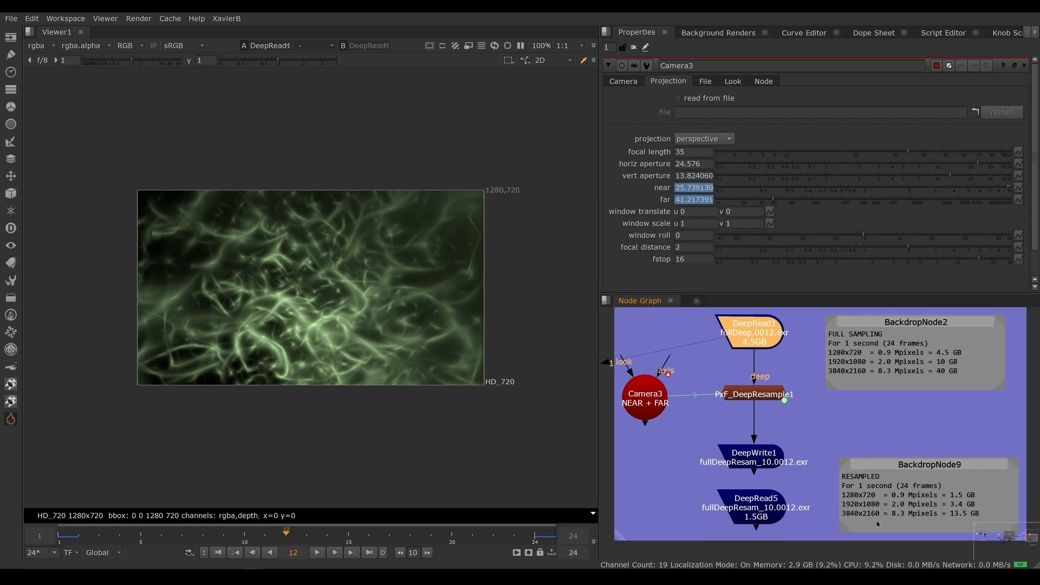
{"action": "left_click", "coordinate": [839, 374]}
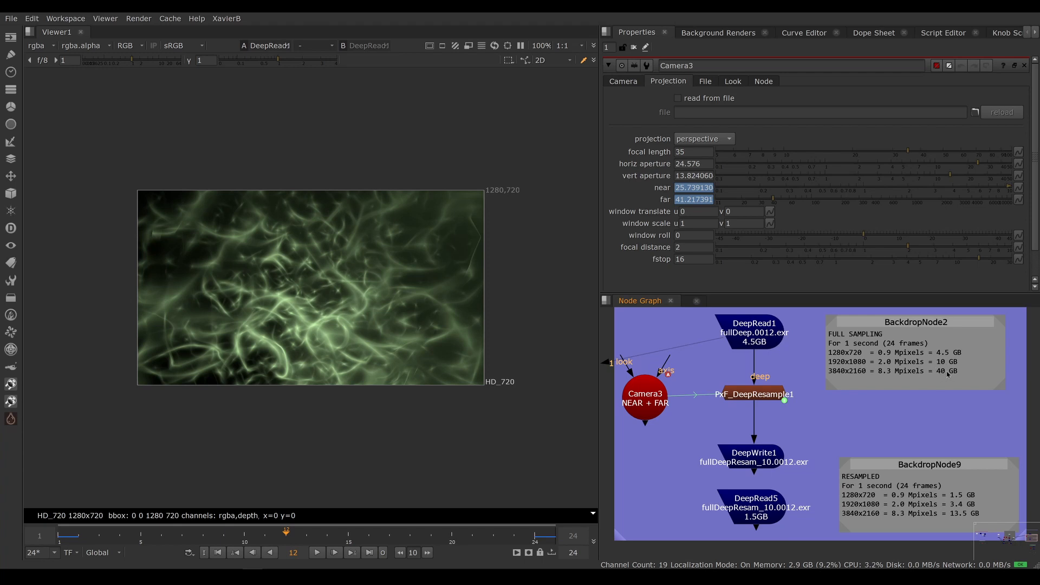
{"action": "left_click", "coordinate": [765, 508]}
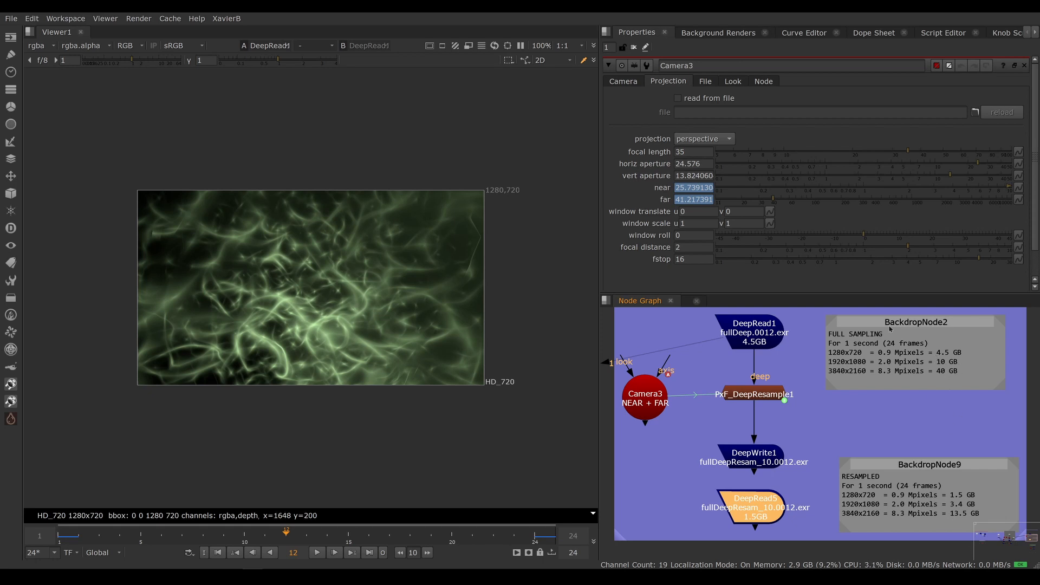
{"action": "double_click", "coordinate": [760, 400]}
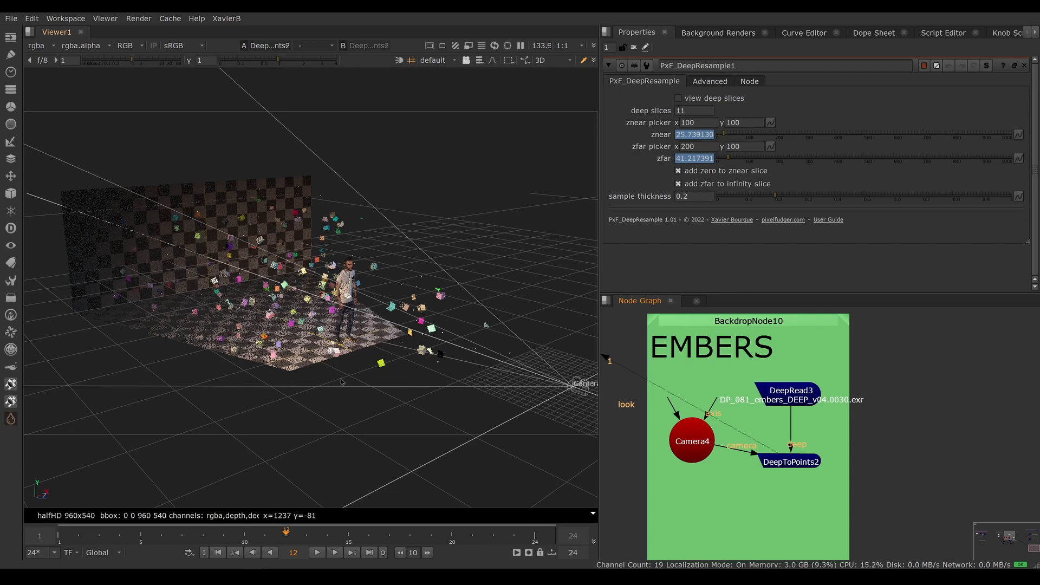
Step: Add a PxF_DeepResample node below DeepToPoints2 in the EMBERS setup
{"action": "left_click", "coordinate": [11, 419]}
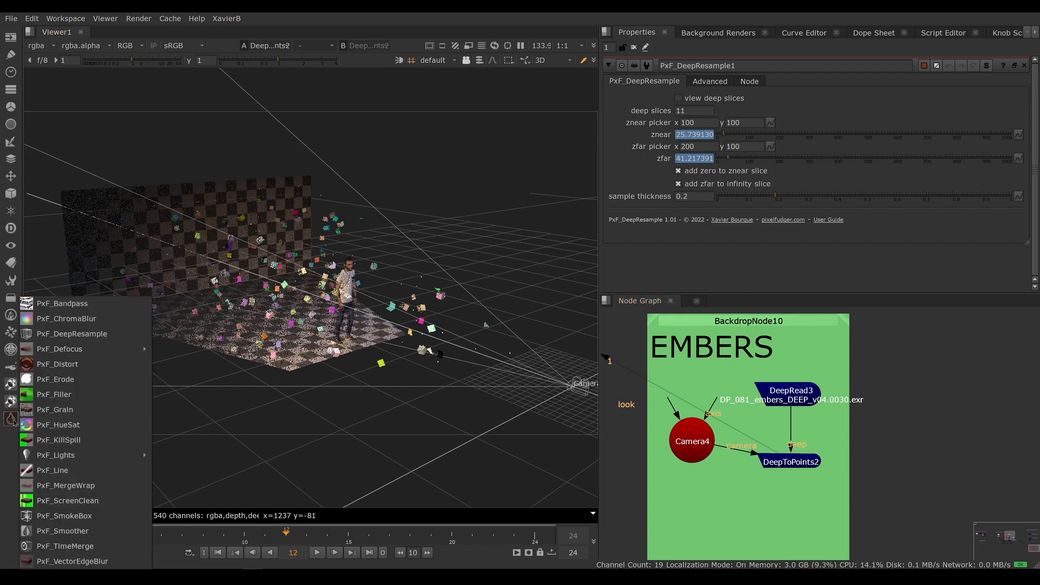
{"action": "left_click", "coordinate": [85, 336]}
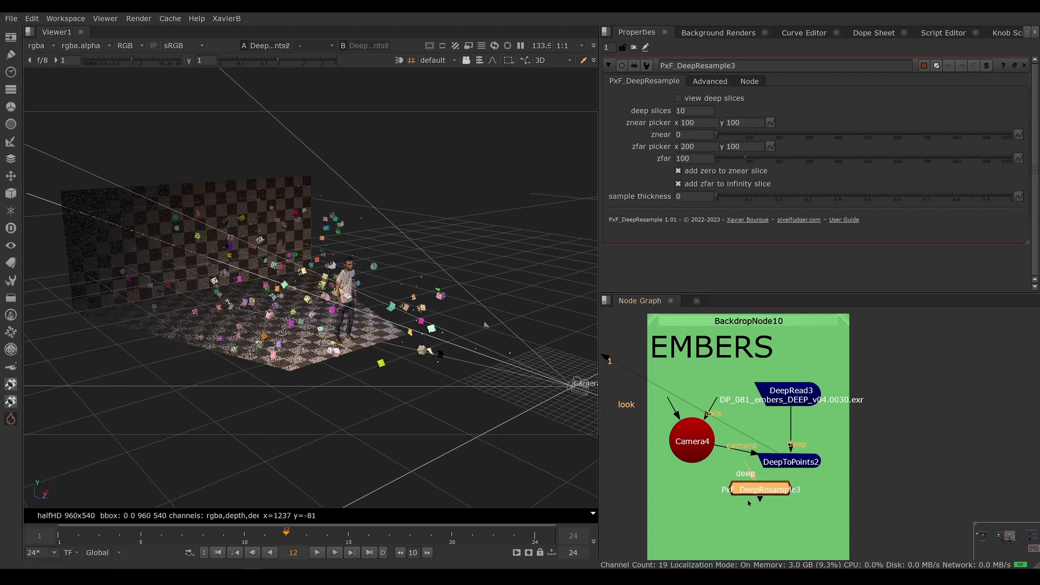
Step: Connect PxF_DeepResample3 directly to DeepRead3, rearrange it beside DeepToPoints2, and view the resample node's output
{"action": "left_click_drag", "start_coordinate": [755, 487], "coordinate": [816, 401]}
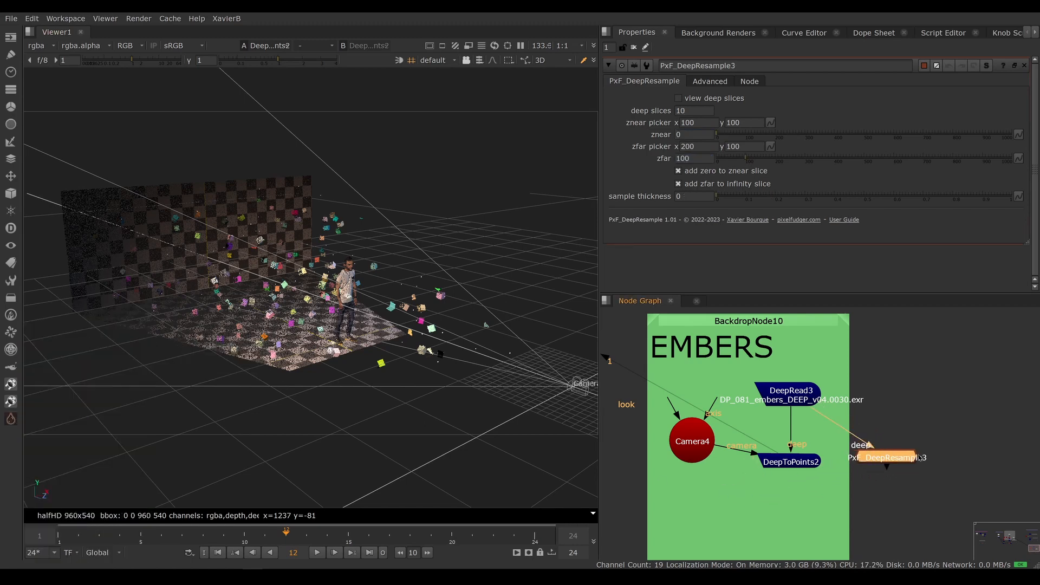
{"action": "left_click_drag", "start_coordinate": [889, 458], "coordinate": [848, 497]}
{"action": "left_click", "coordinate": [783, 467]}
{"action": "left_click_drag", "start_coordinate": [783, 467], "coordinate": [756, 476]}
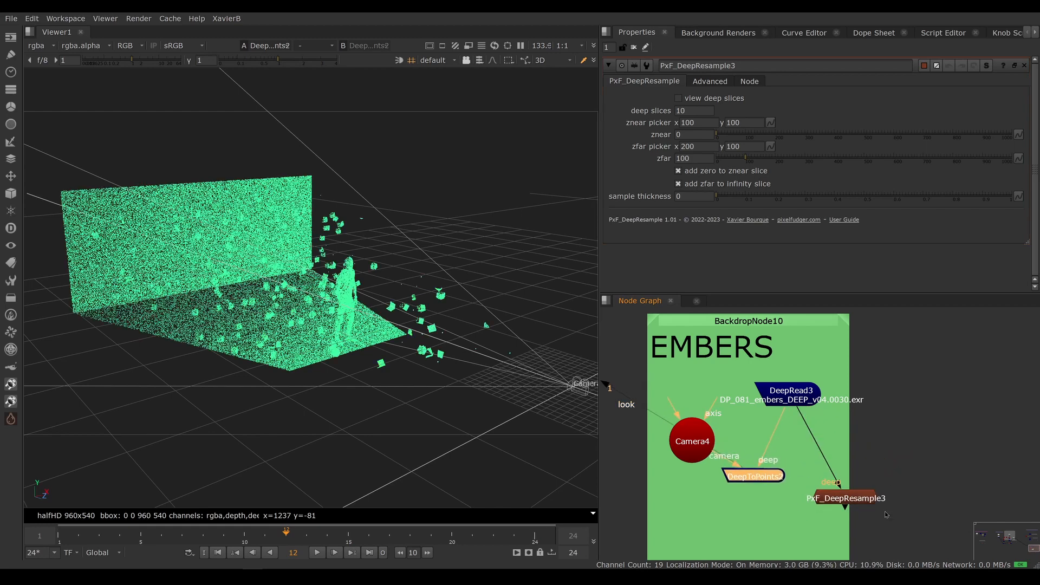
{"action": "left_click_drag", "start_coordinate": [863, 501], "coordinate": [815, 506]}
{"action": "key", "text": "1"}
{"action": "left_click", "coordinate": [814, 505]}
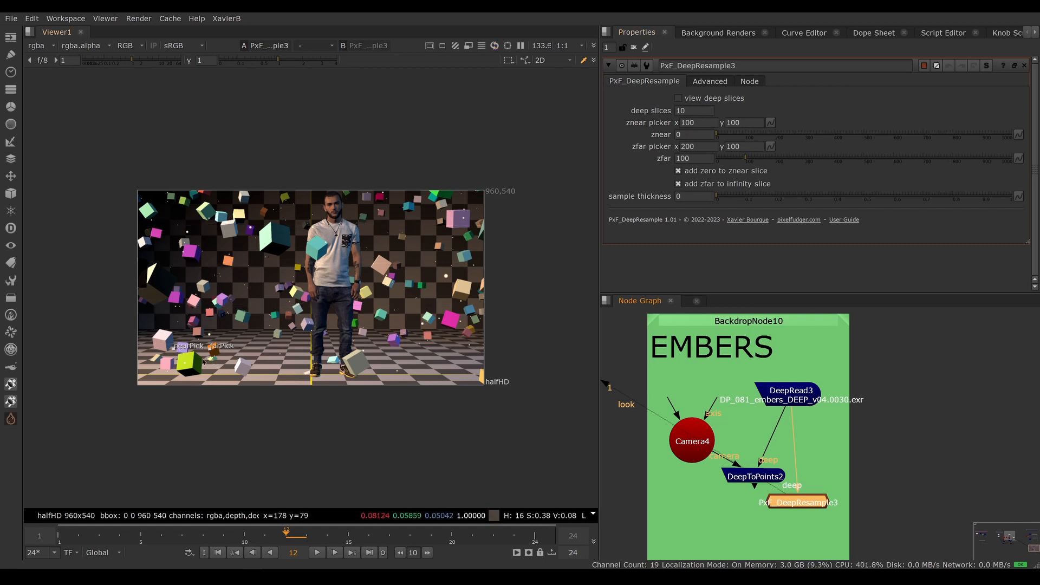
Step: Place the zfar picker on the back wall at 395, 320.5 and the znear picker on the large cube at 365.5, 412, and toggle the deep slices view
{"action": "left_click_drag", "start_coordinate": [211, 351], "coordinate": [280, 269]}
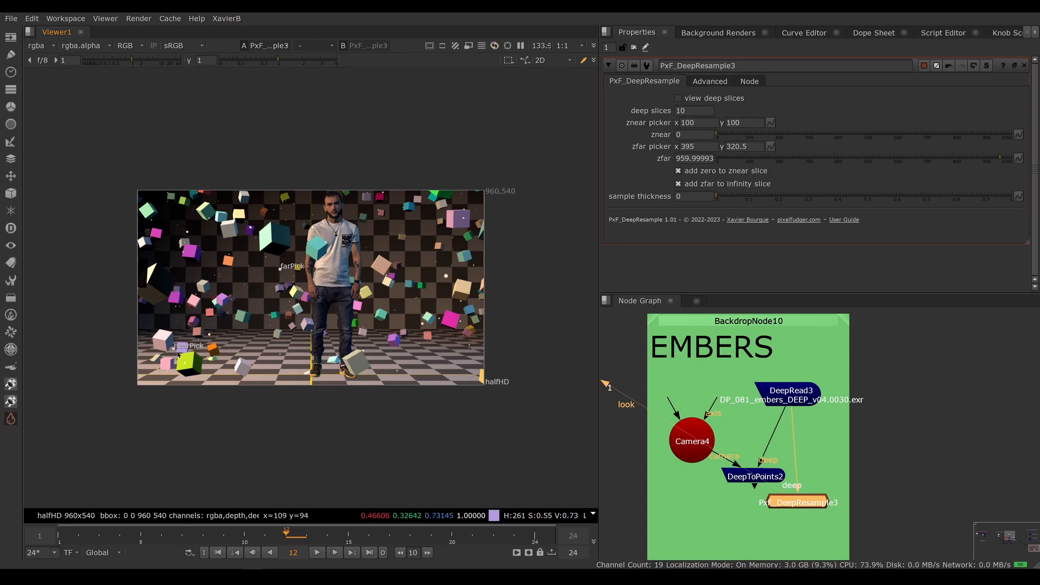
{"action": "left_click_drag", "start_coordinate": [199, 354], "coordinate": [270, 239]}
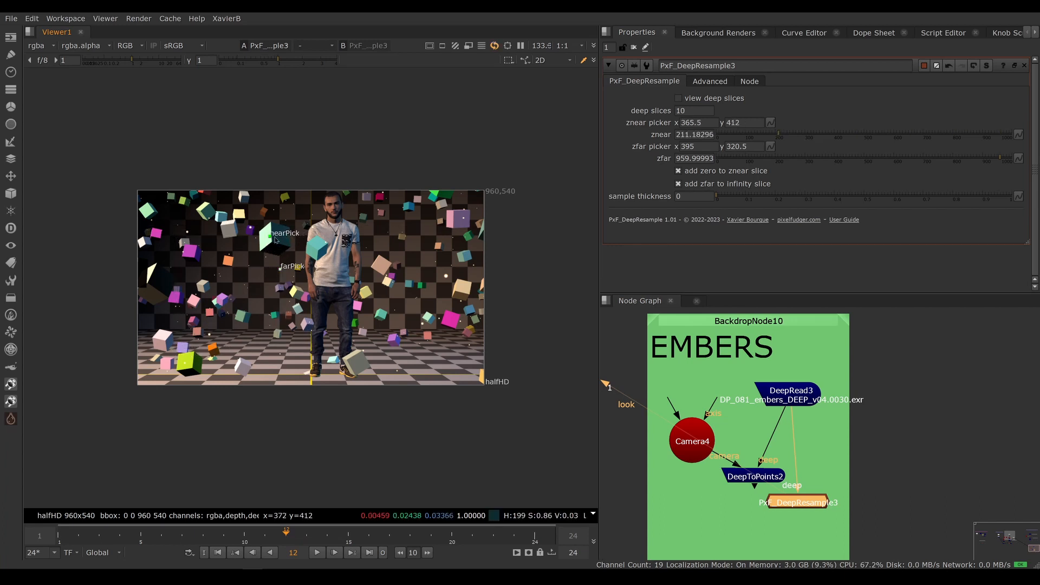
{"action": "double_click", "coordinate": [691, 133]}
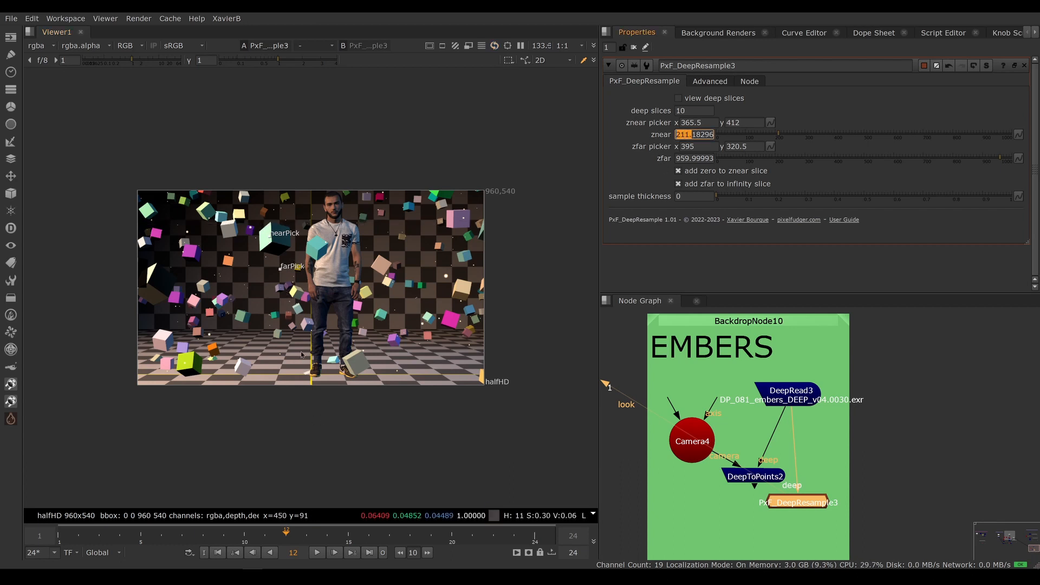
{"action": "double_click", "coordinate": [684, 158]}
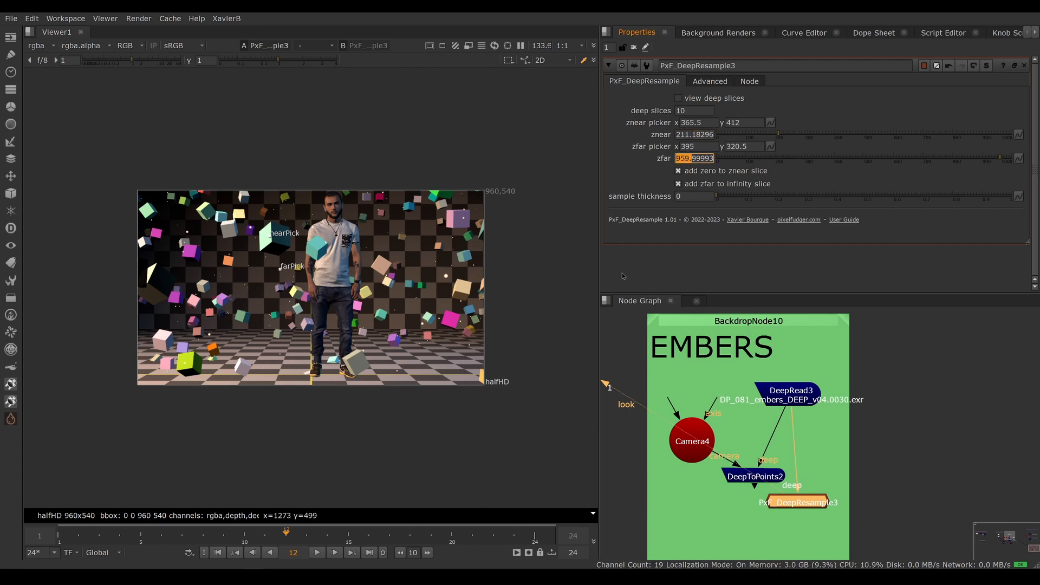
{"action": "left_click", "coordinate": [678, 98]}
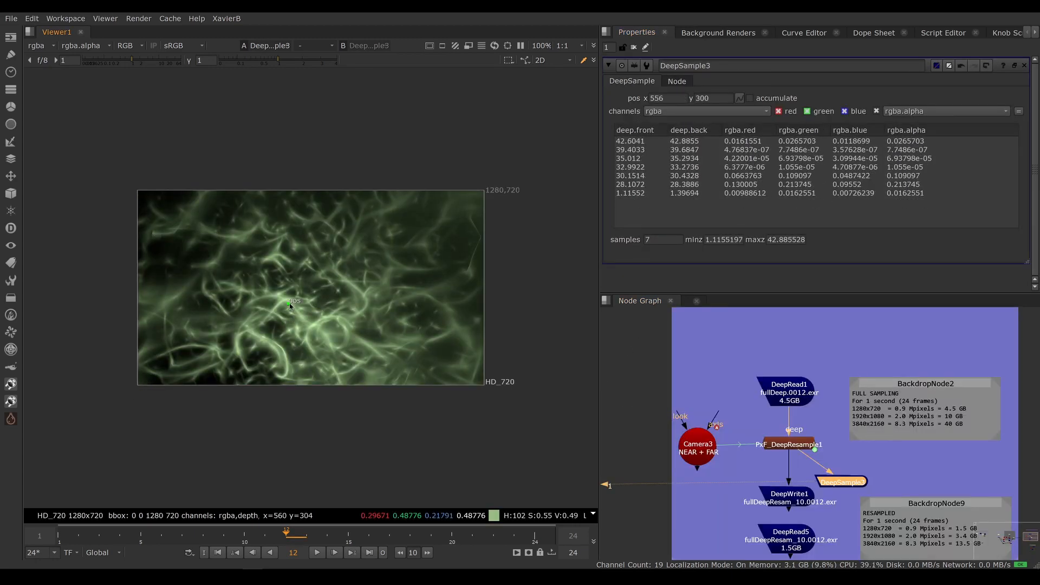
Step: Set PxF_DeepResample1's sample thickness to 0.5 and compare the samples' front and back depths in DeepSample3 before and after
{"action": "left_click", "coordinate": [631, 142]}
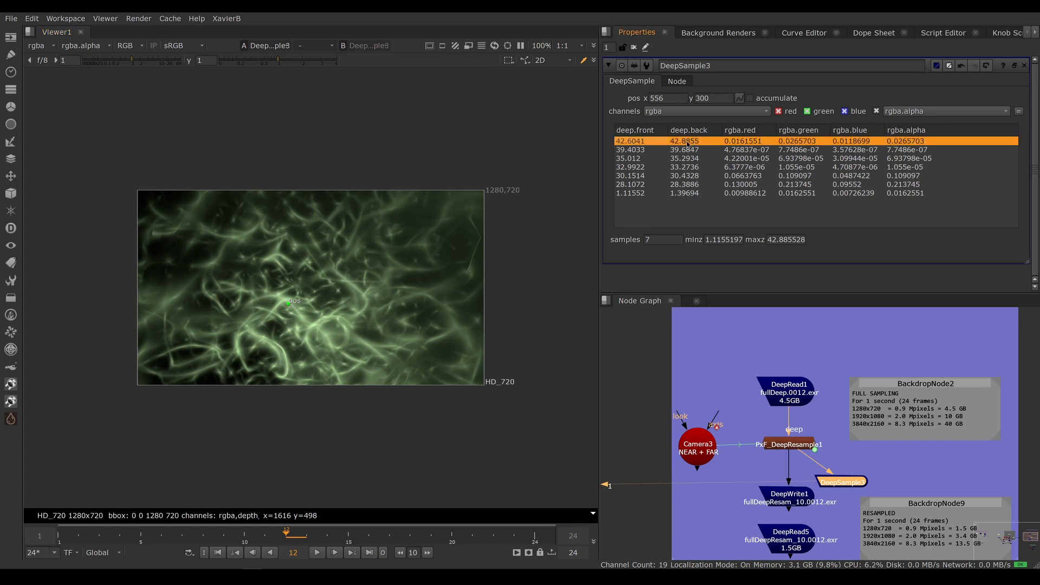
{"action": "double_click", "coordinate": [790, 446]}
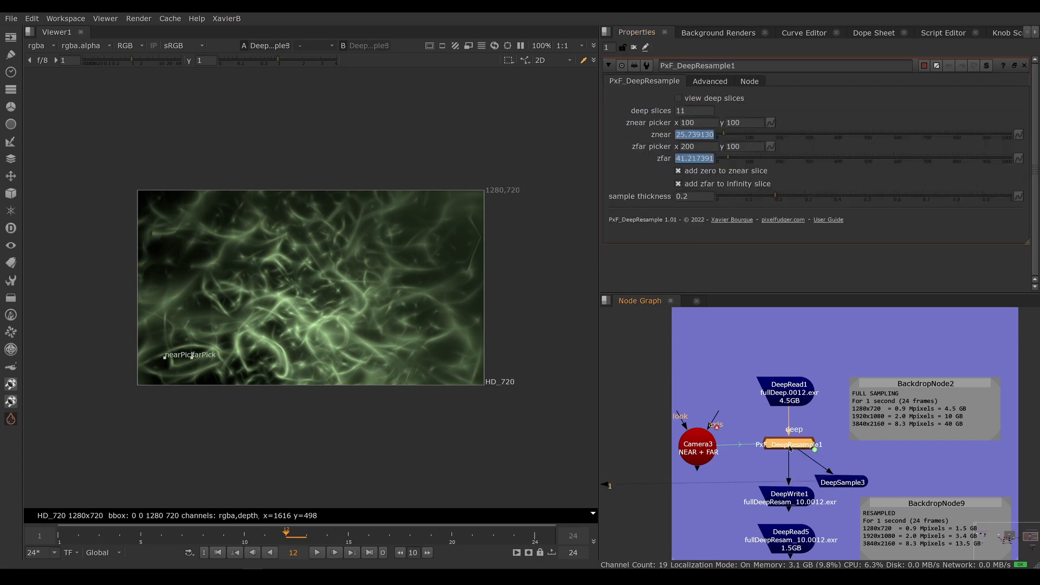
{"action": "double_click", "coordinate": [692, 196]}
{"action": "type", "text": "0.5"}
{"action": "key", "text": "Return"}
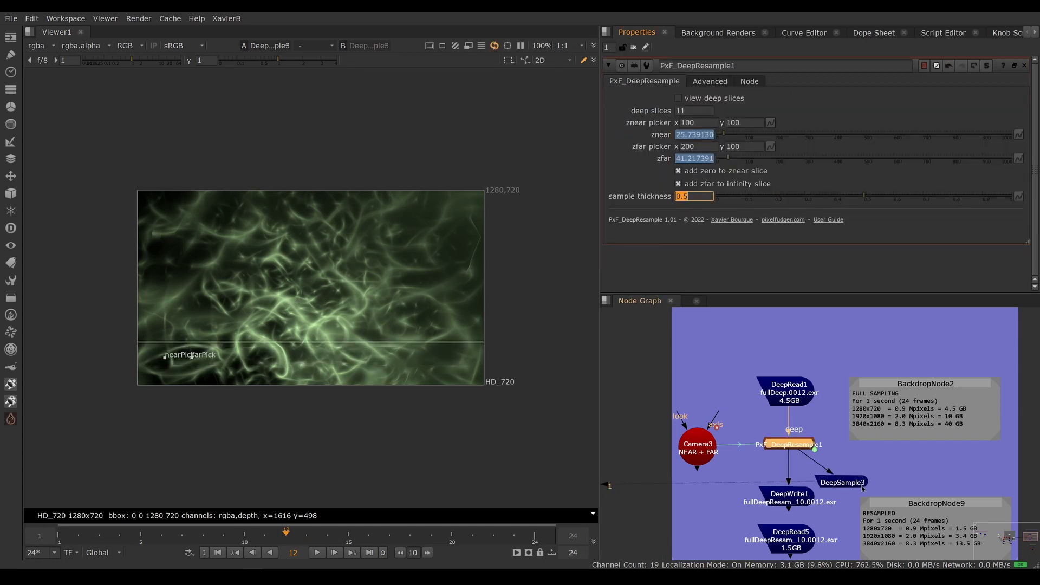
{"action": "double_click", "coordinate": [861, 484]}
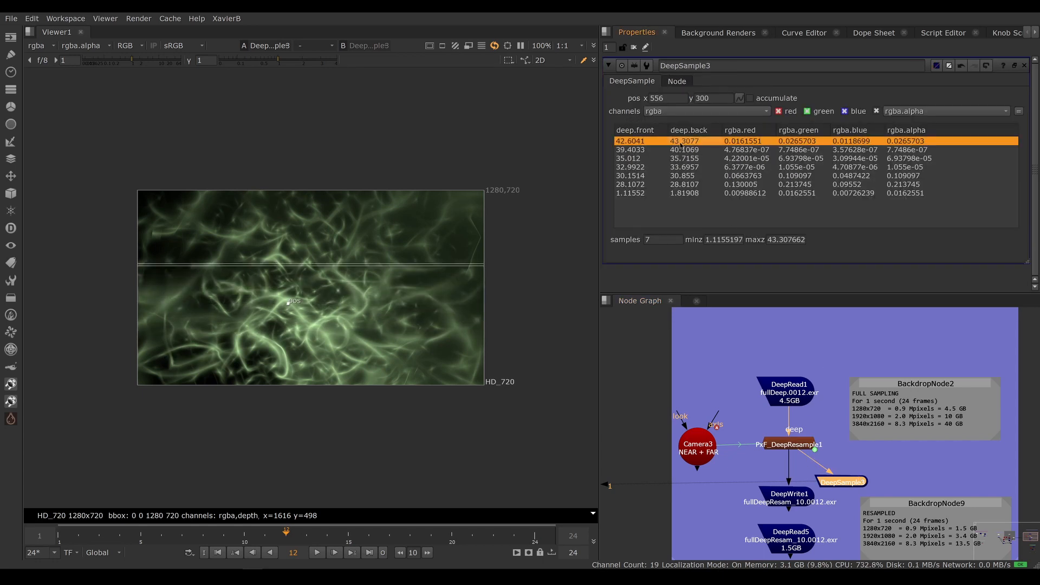
{"action": "left_click", "coordinate": [631, 151]}
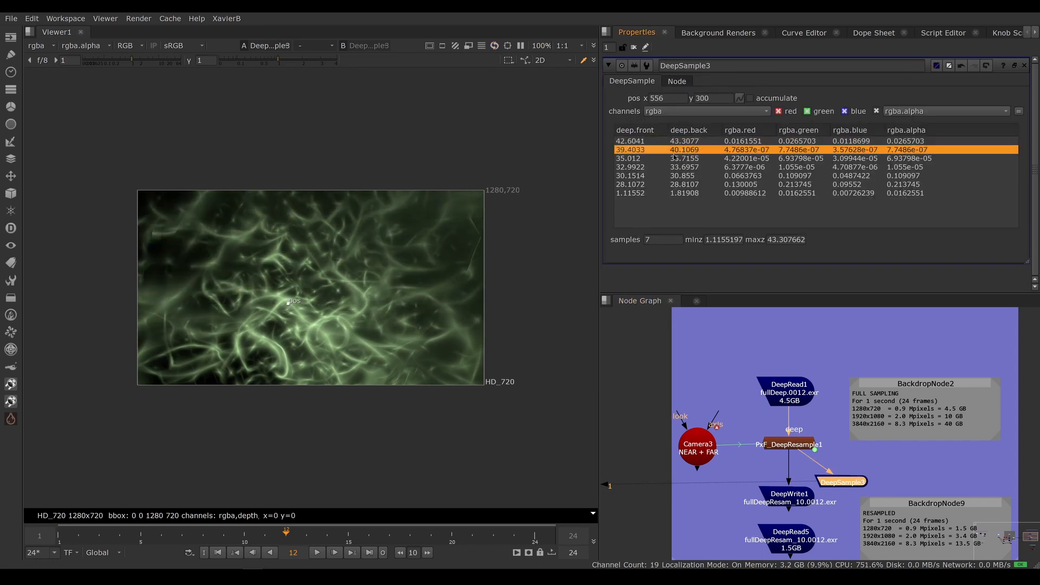
Step: Review the slice method options in PxF_DeepResample1's advanced settings, keeping DeepCrop
{"action": "double_click", "coordinate": [787, 446]}
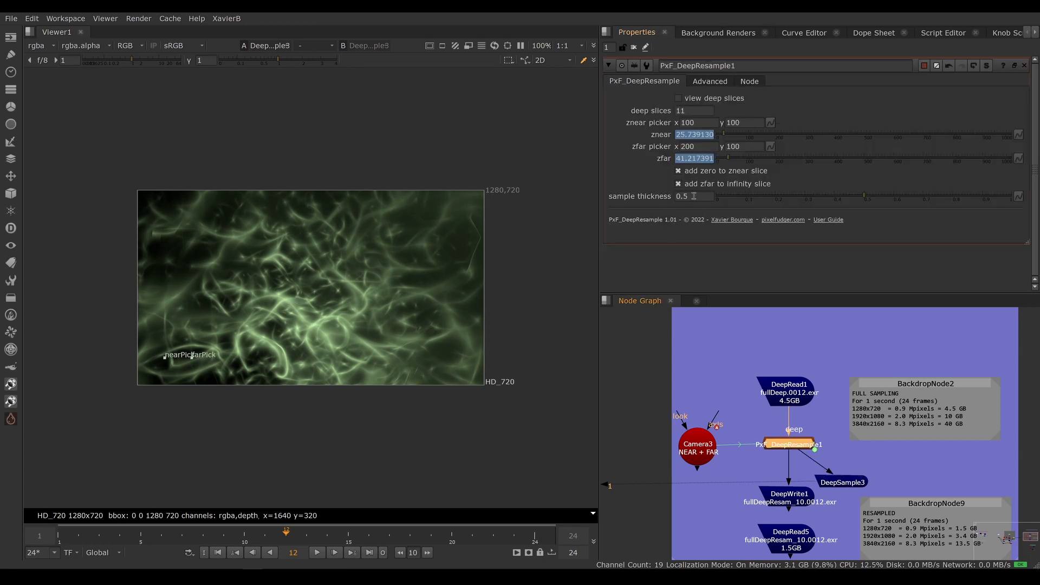
{"action": "left_click", "coordinate": [709, 81]}
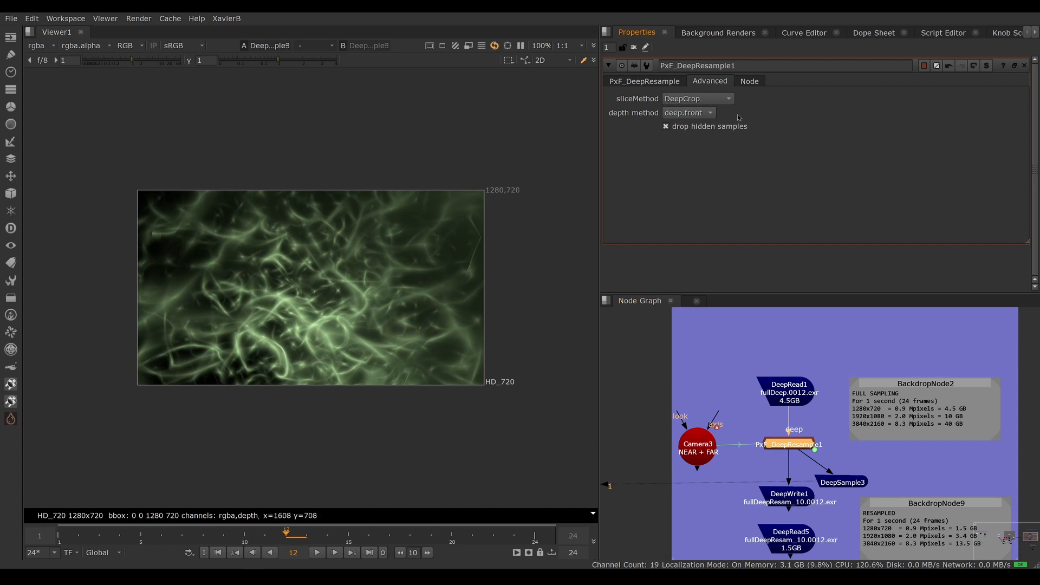
{"action": "left_click", "coordinate": [728, 99]}
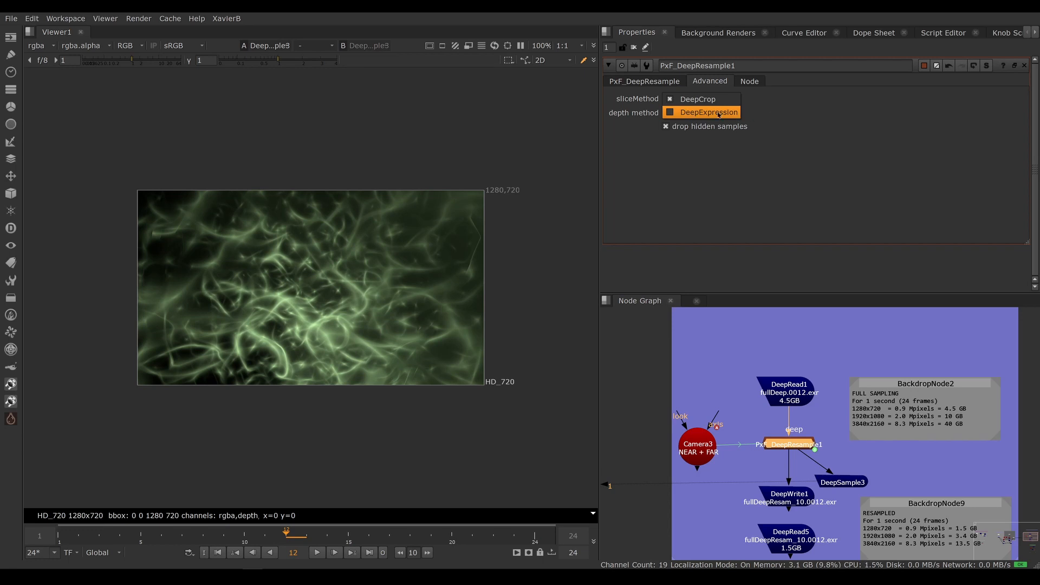
{"action": "left_click", "coordinate": [773, 112]}
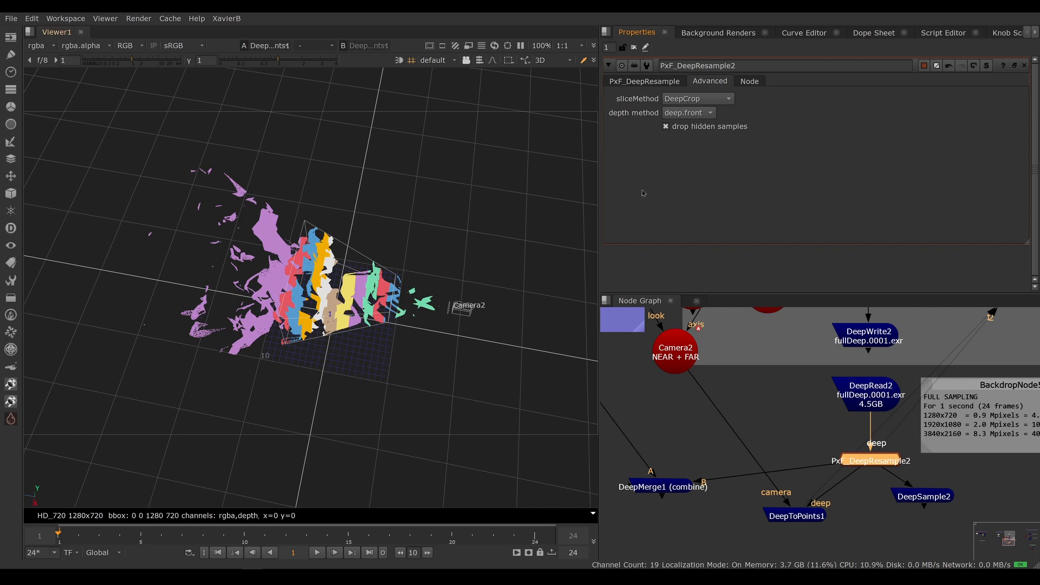
Step: Try the depth, deep.back and slice depth methods on PxF_DeepResample2, and return the depth method to deep.front
{"action": "left_click", "coordinate": [708, 114]}
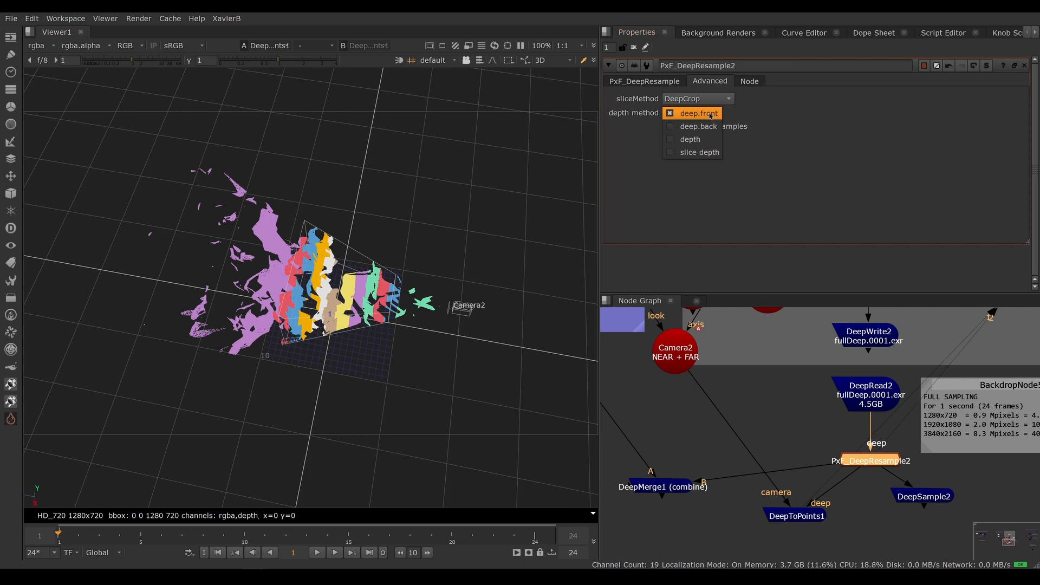
{"action": "left_click", "coordinate": [703, 142]}
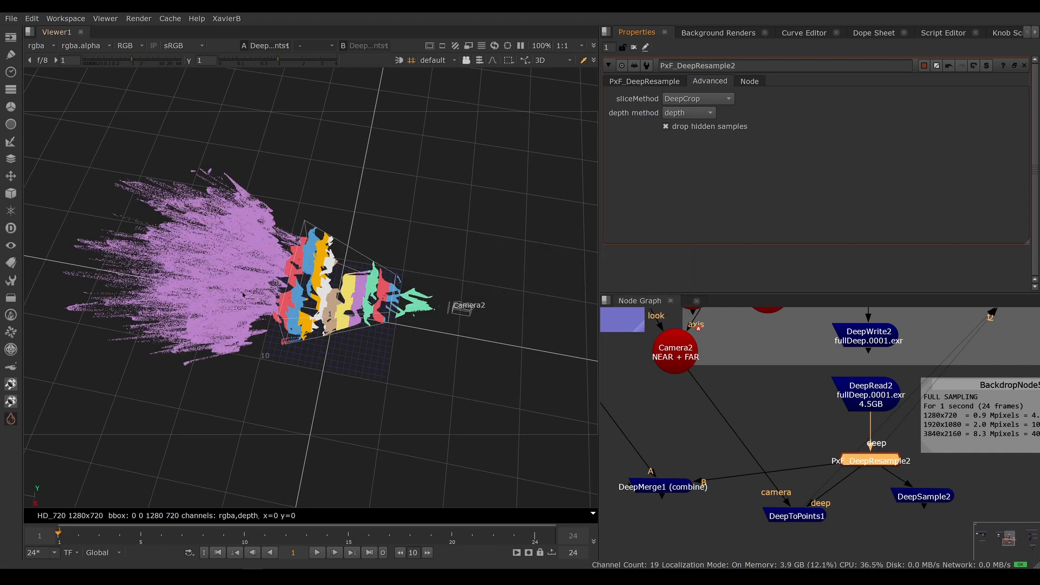
{"action": "left_click", "coordinate": [709, 114]}
{"action": "left_click", "coordinate": [699, 100]}
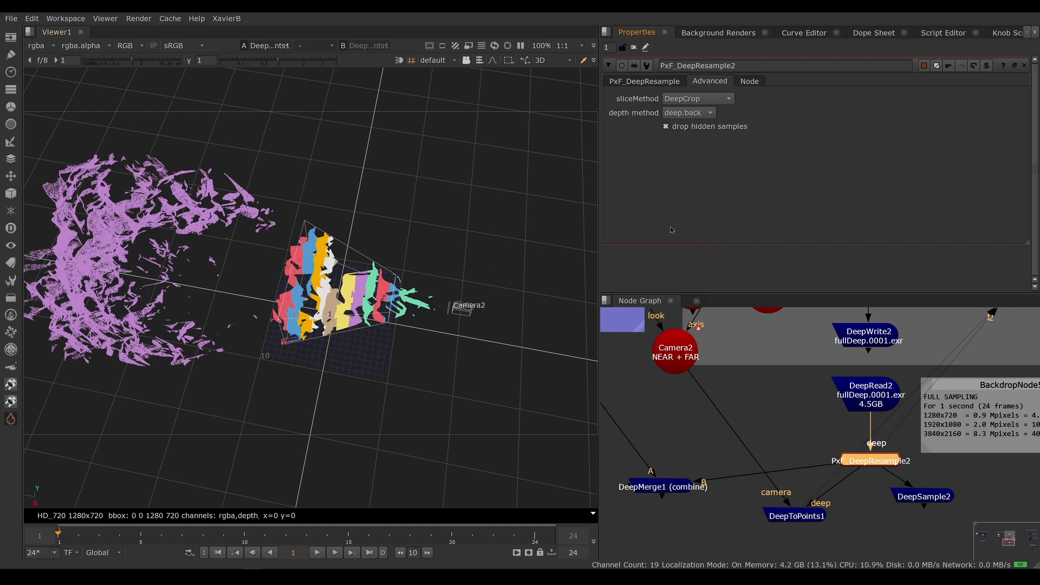
{"action": "left_click", "coordinate": [706, 114]}
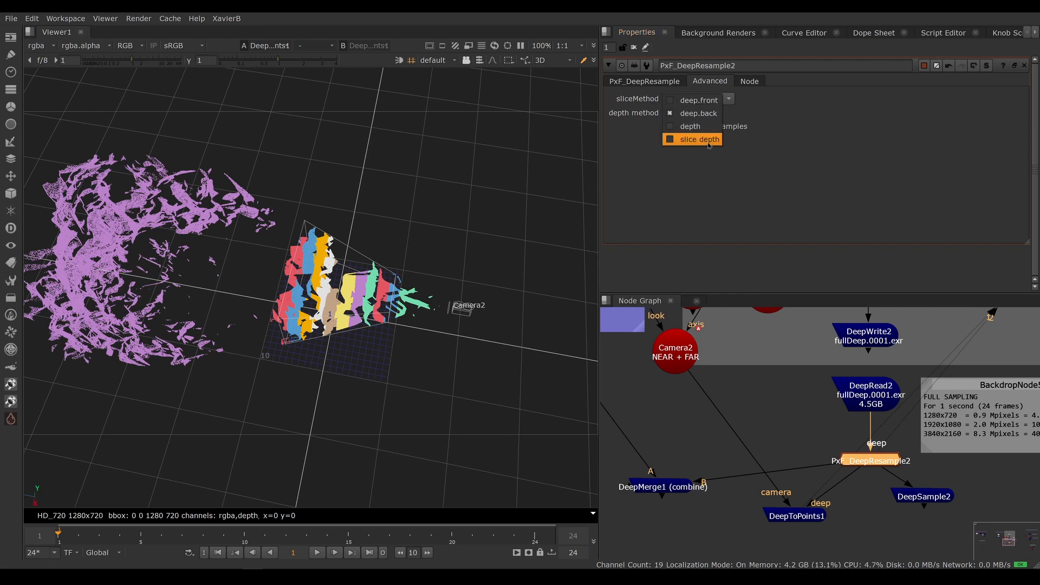
{"action": "left_click", "coordinate": [699, 139]}
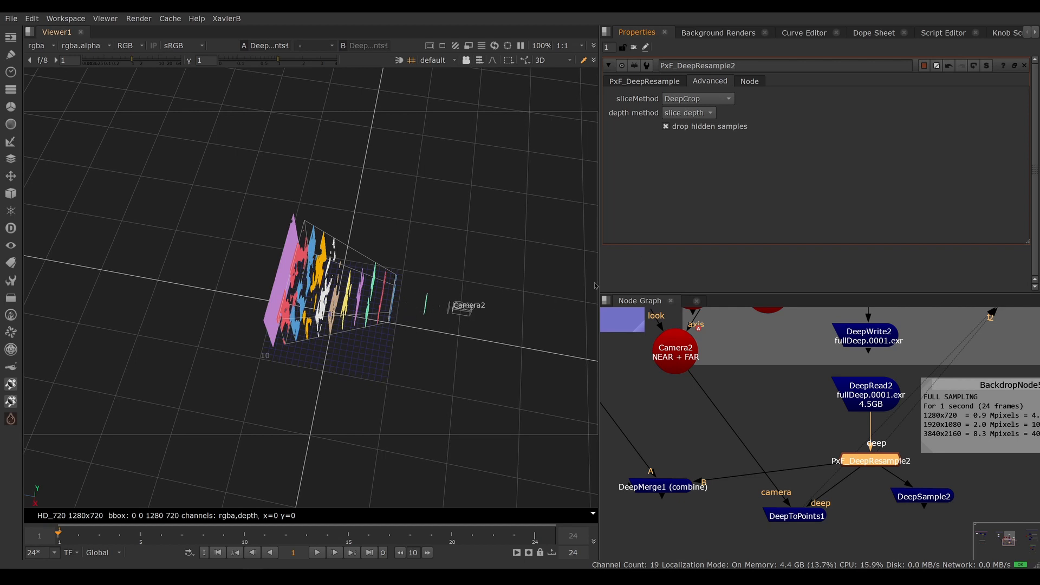
{"action": "left_click", "coordinate": [708, 113]}
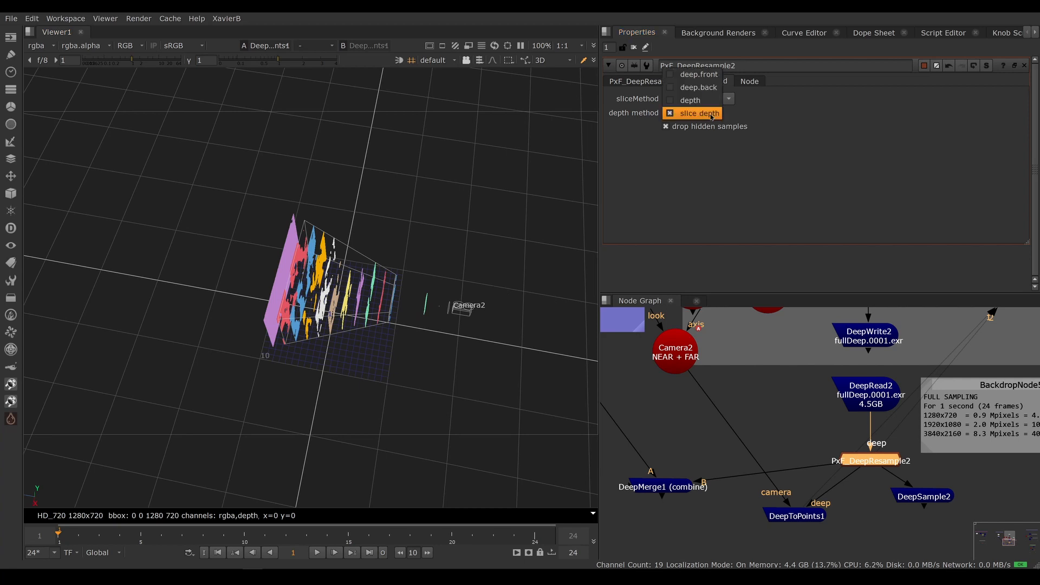
{"action": "left_click", "coordinate": [716, 76]}
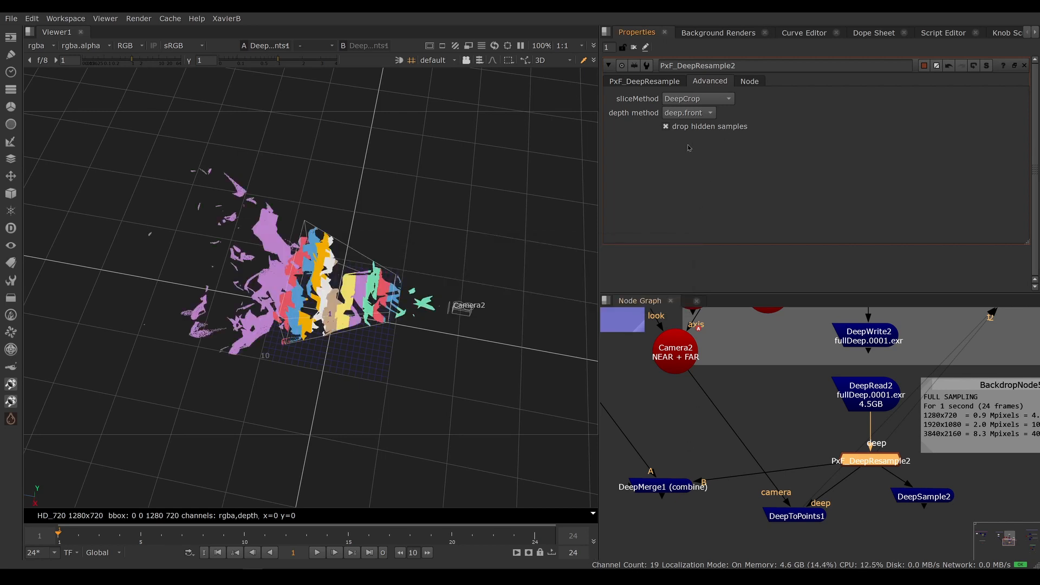
Step: Compare DeepMerge1's drop hidden samples option with PxF_DeepResample2's advanced settings, and return to the resample node's main settings
{"action": "double_click", "coordinate": [676, 486]}
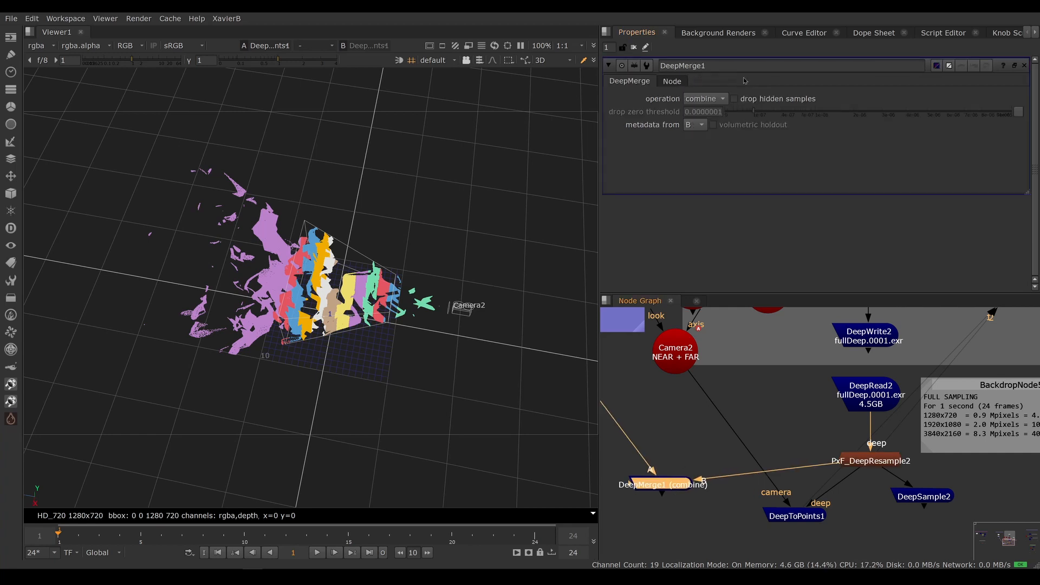
{"action": "double_click", "coordinate": [875, 466]}
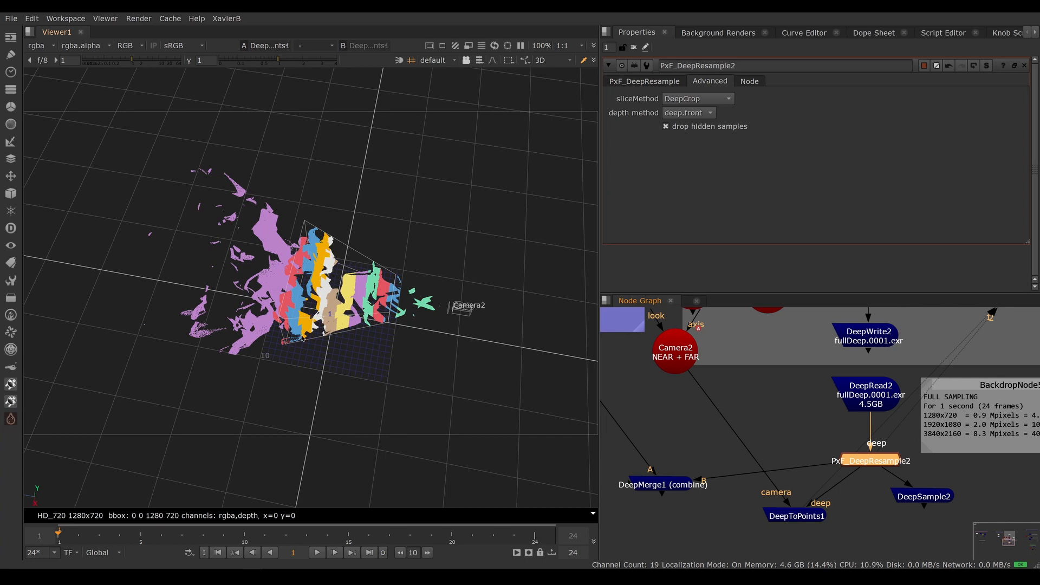
{"action": "left_click", "coordinate": [870, 465]}
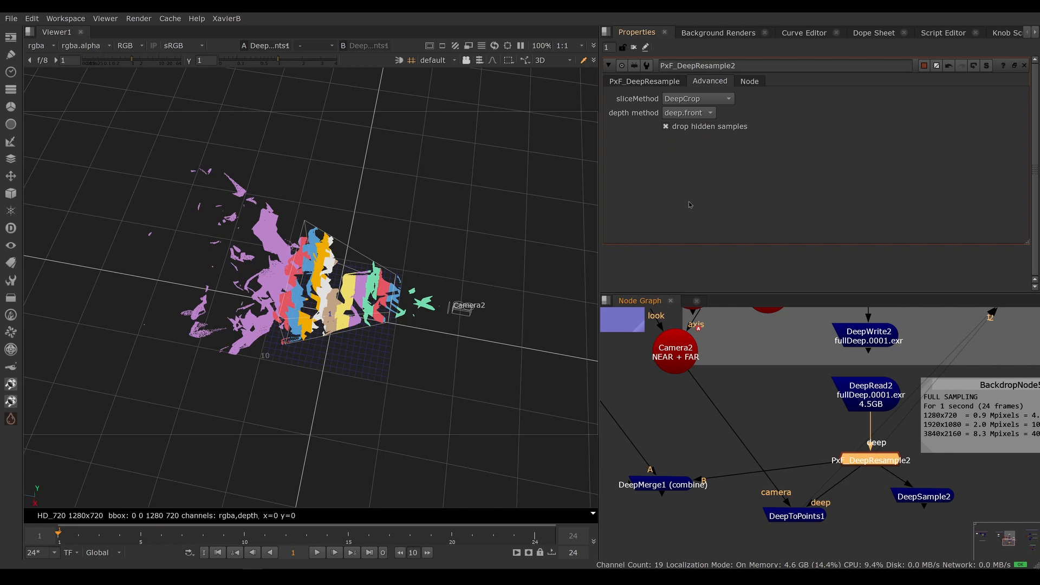
{"action": "left_click", "coordinate": [627, 79]}
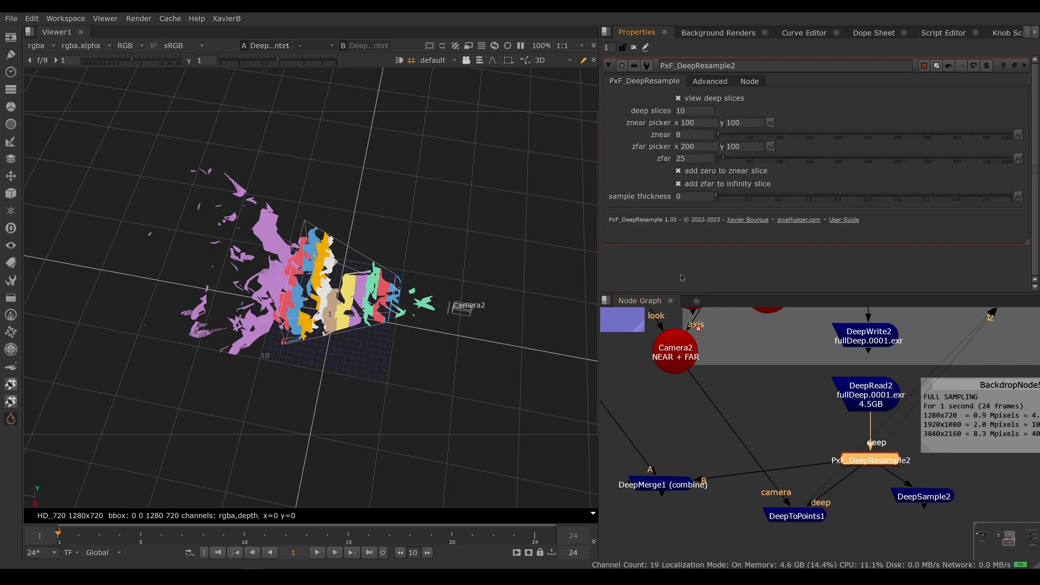